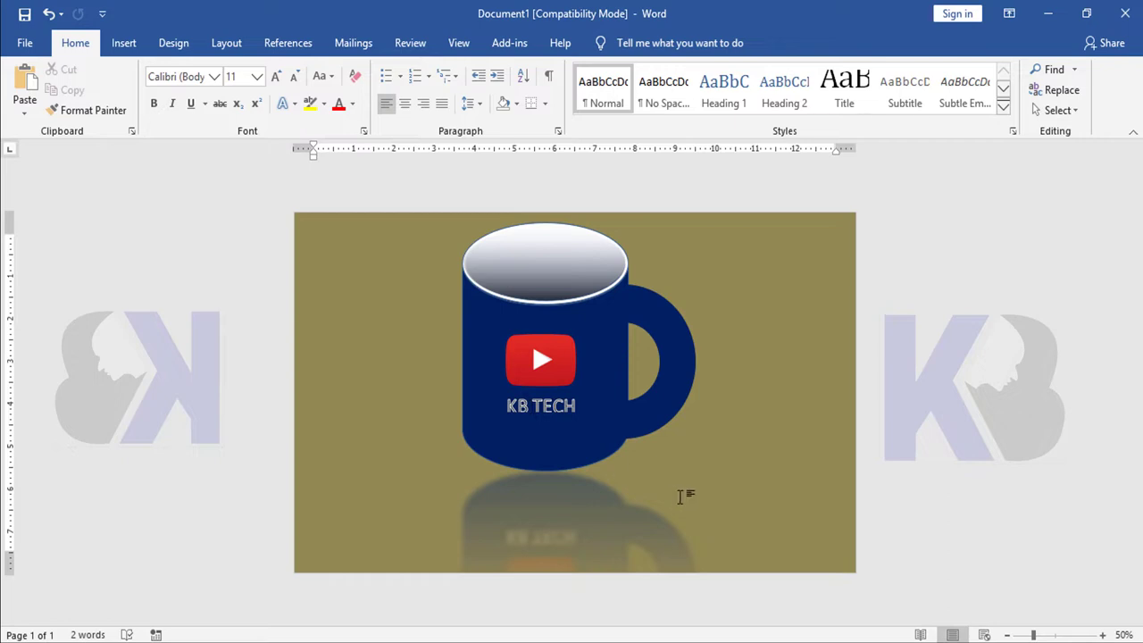
- Nudge the existing mug picture into a slightly adjusted position on the page
scroll(680, 496, up, 3)
scroll(680, 497, down, 1)
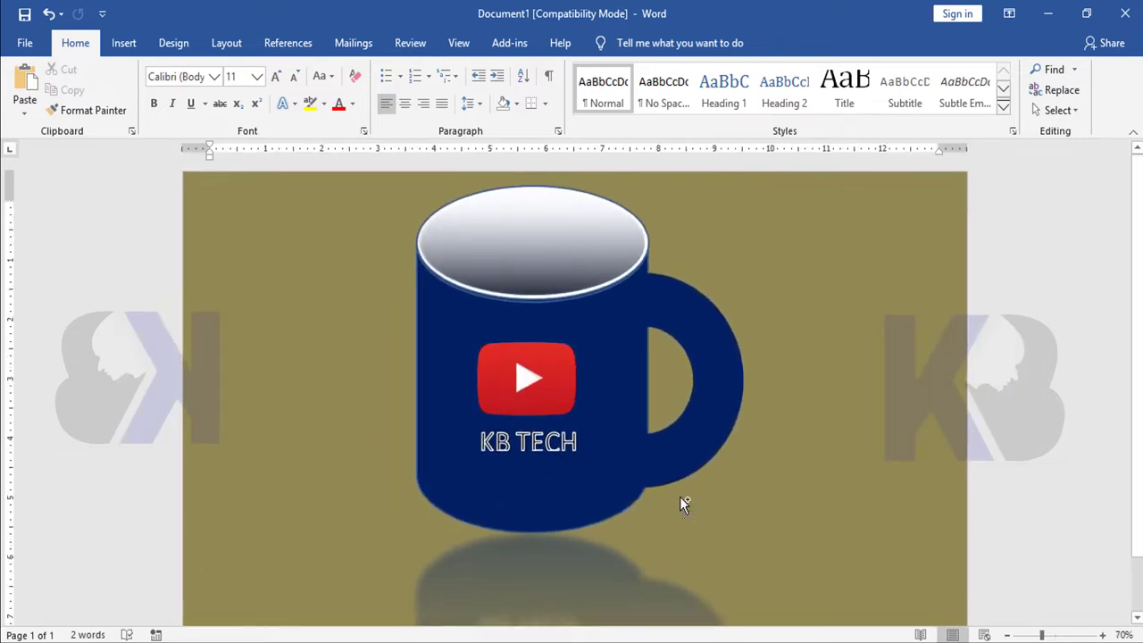
click(605, 376)
mouse_move(602, 396)
mouse_down()
mouse_move(556, 389)
mouse_move(595, 360)
mouse_move(611, 375)
mouse_up()
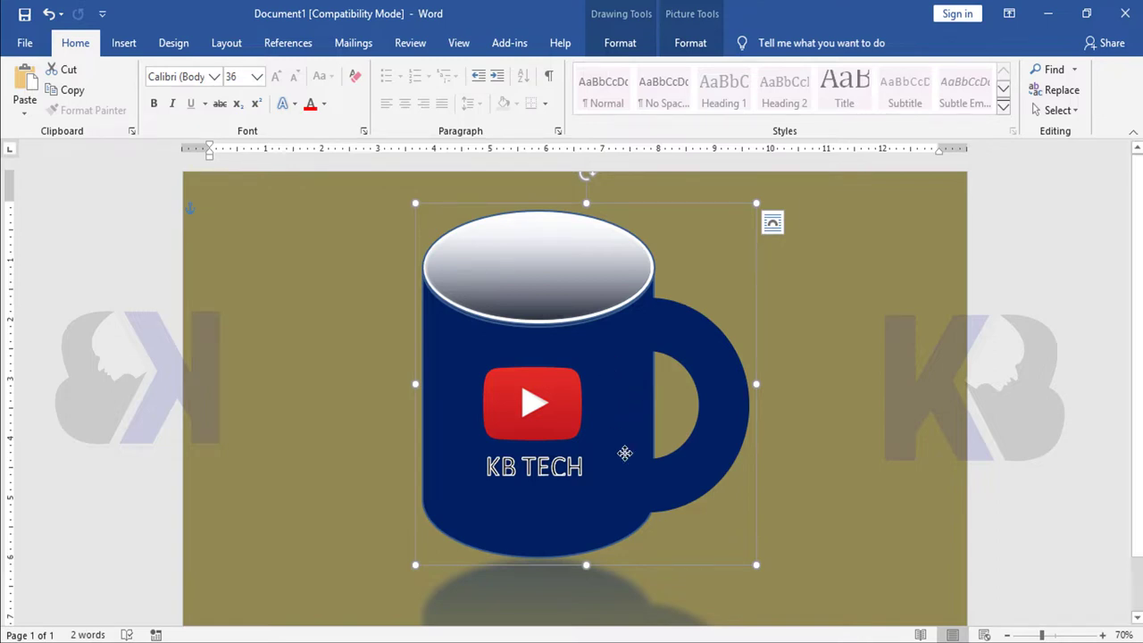
drag(611, 375, 632, 365)
scroll(639, 369, down, 2)
click(639, 369)
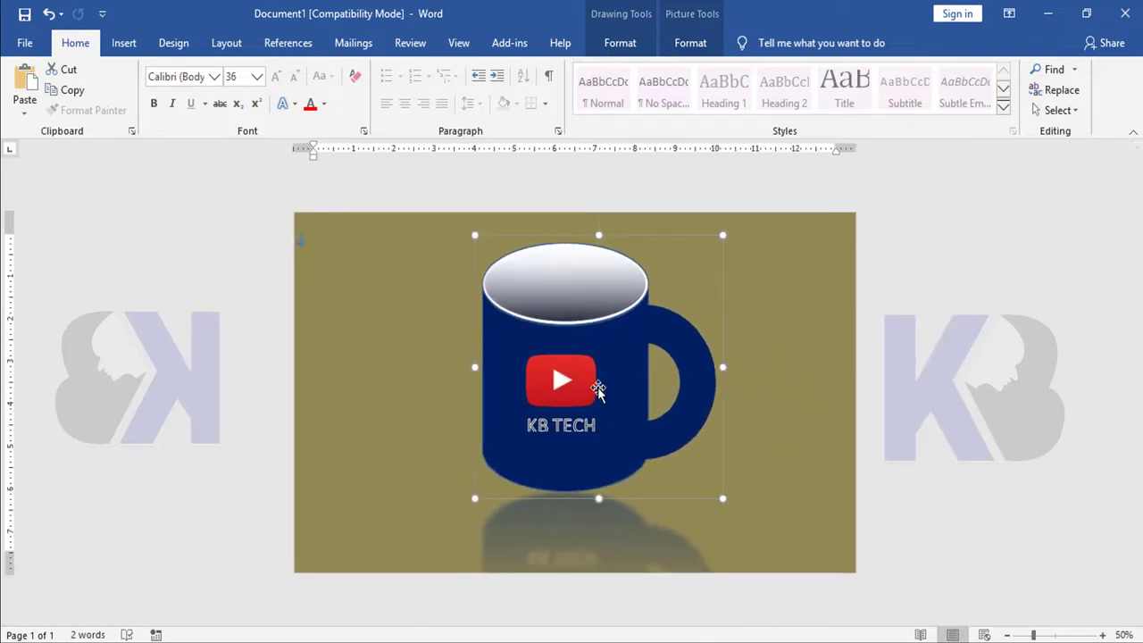
mouse_move(625, 327)
mouse_down()
mouse_move(613, 343)
mouse_move(622, 379)
mouse_move(694, 363)
mouse_move(536, 358)
mouse_move(585, 352)
mouse_up()
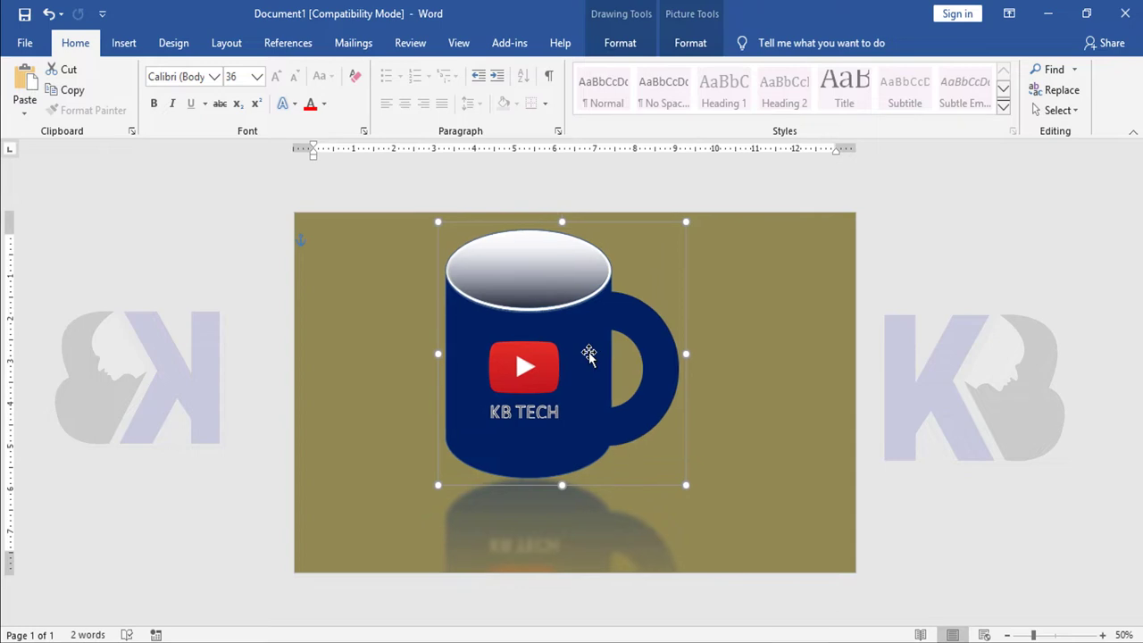
scroll(628, 361, up, 2)
scroll(627, 363, down, 1)
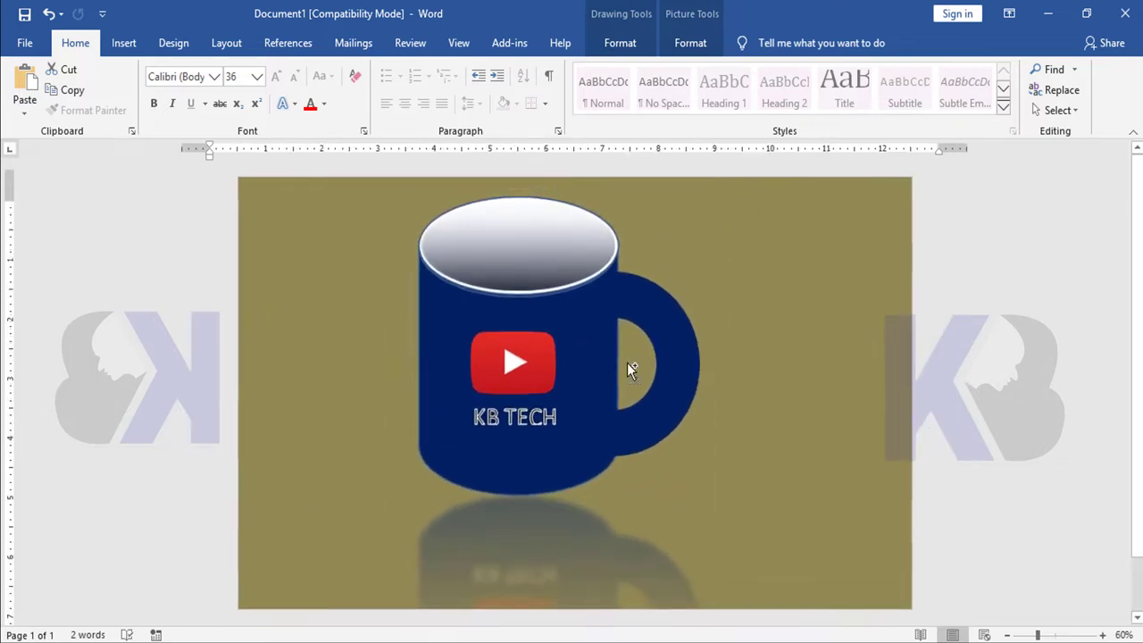
drag(587, 353, 584, 342)
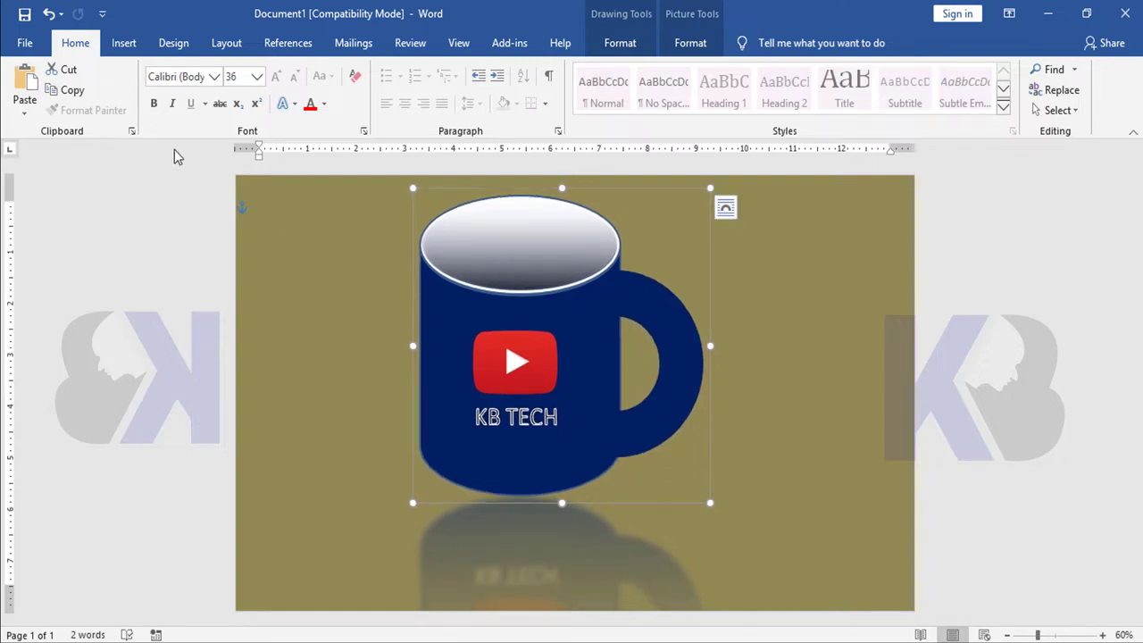
- Start a new blank document and set its paper size to Legal
click(24, 47)
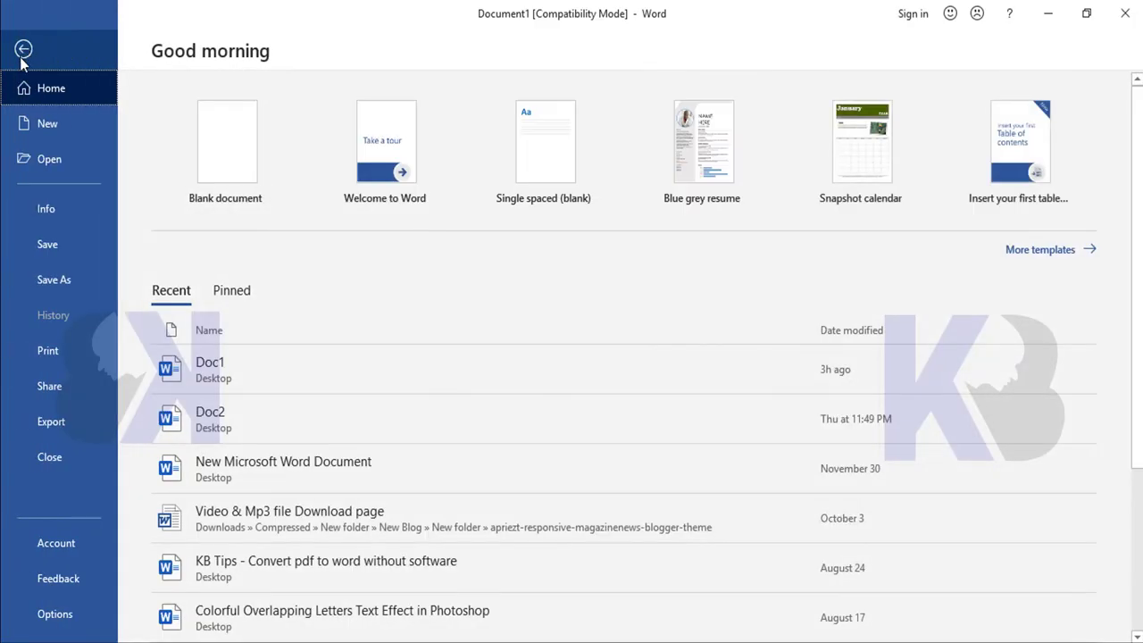
click(232, 159)
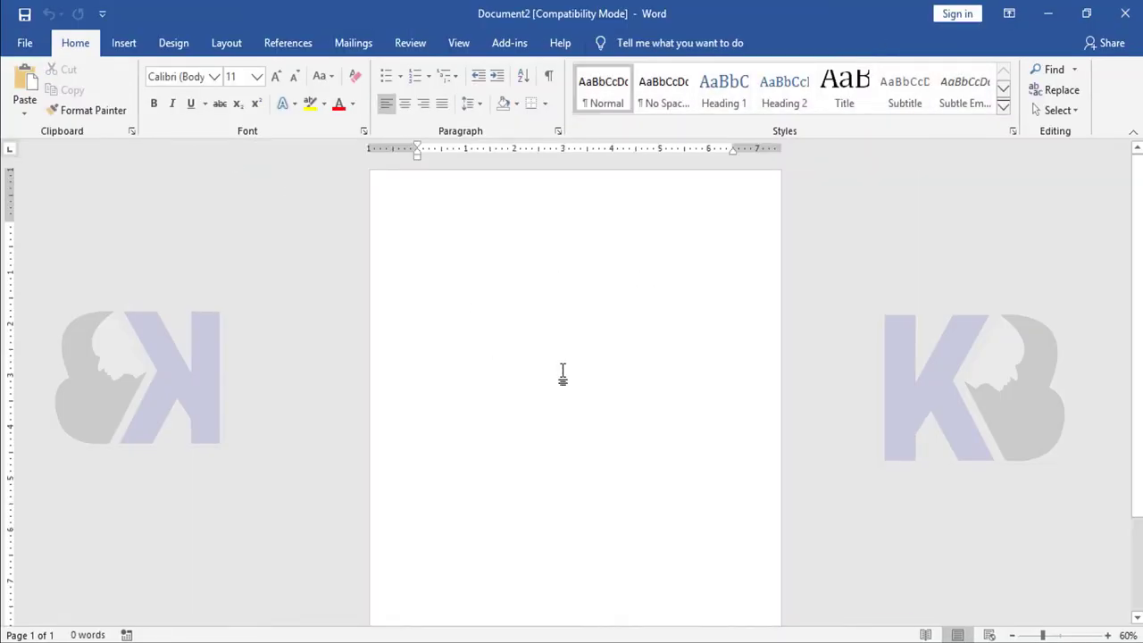
click(226, 46)
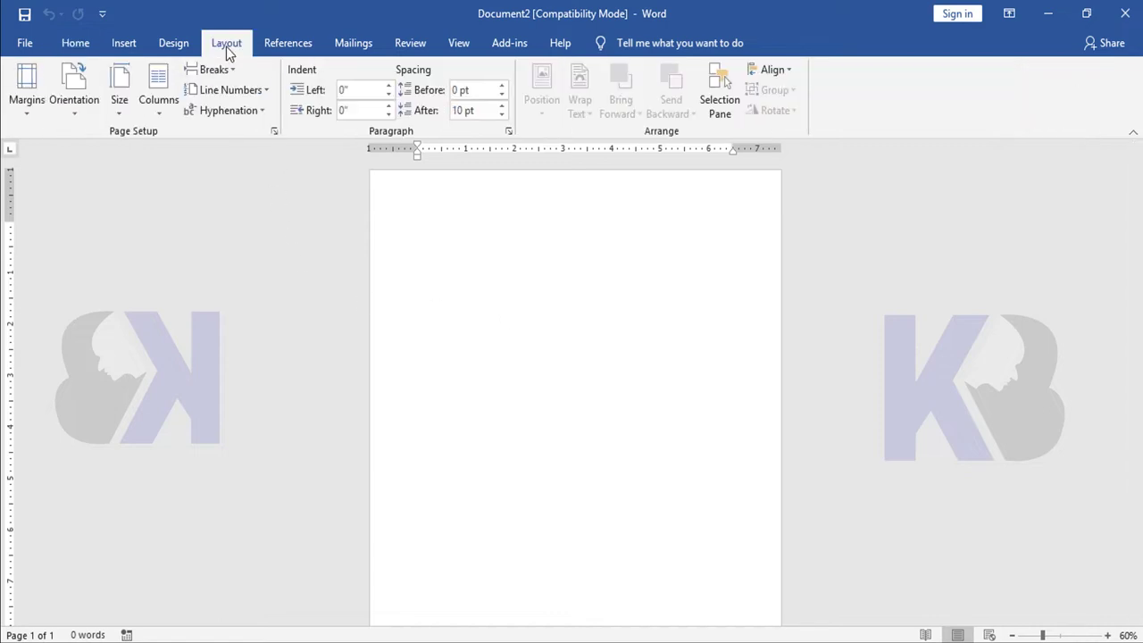
click(121, 106)
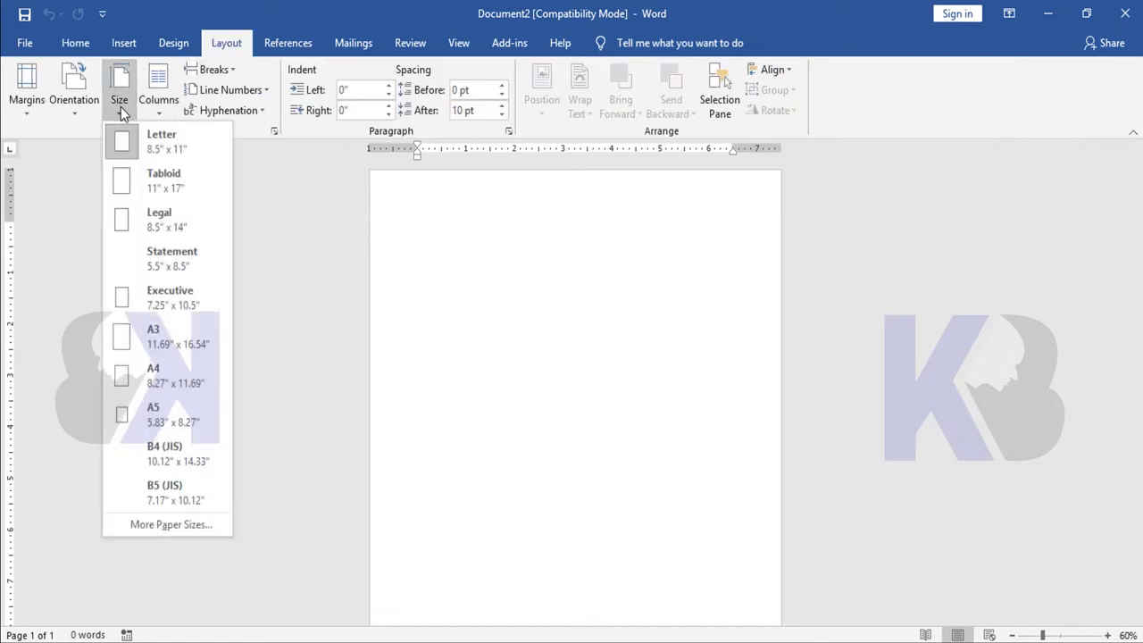
click(173, 224)
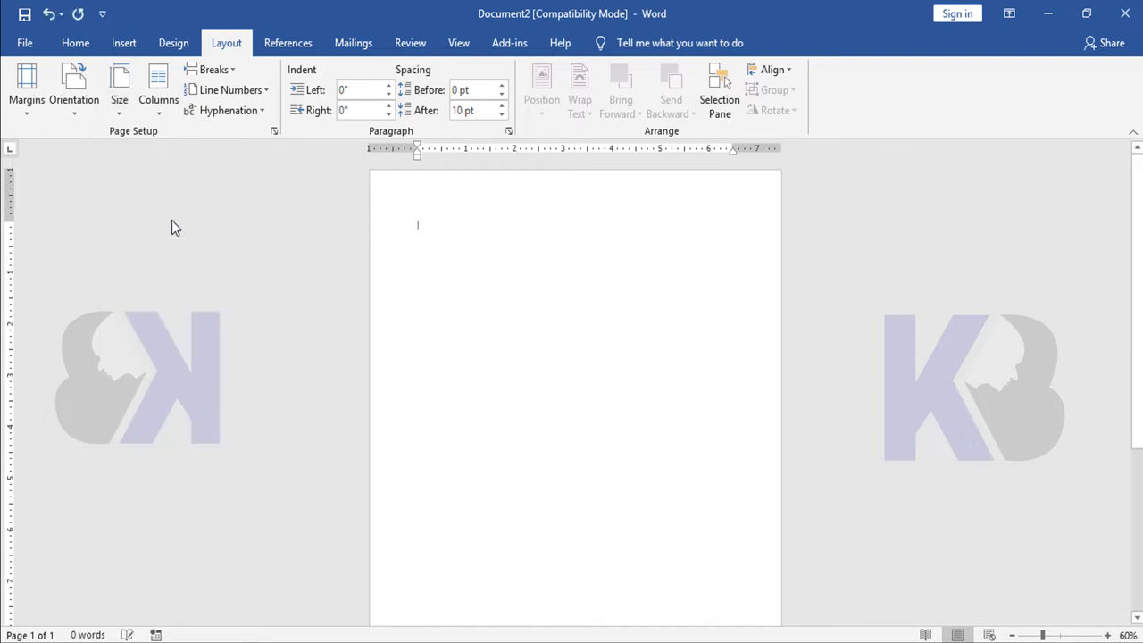
- Switch the page to landscape orientation with Narrow 0.5-inch margins
click(75, 122)
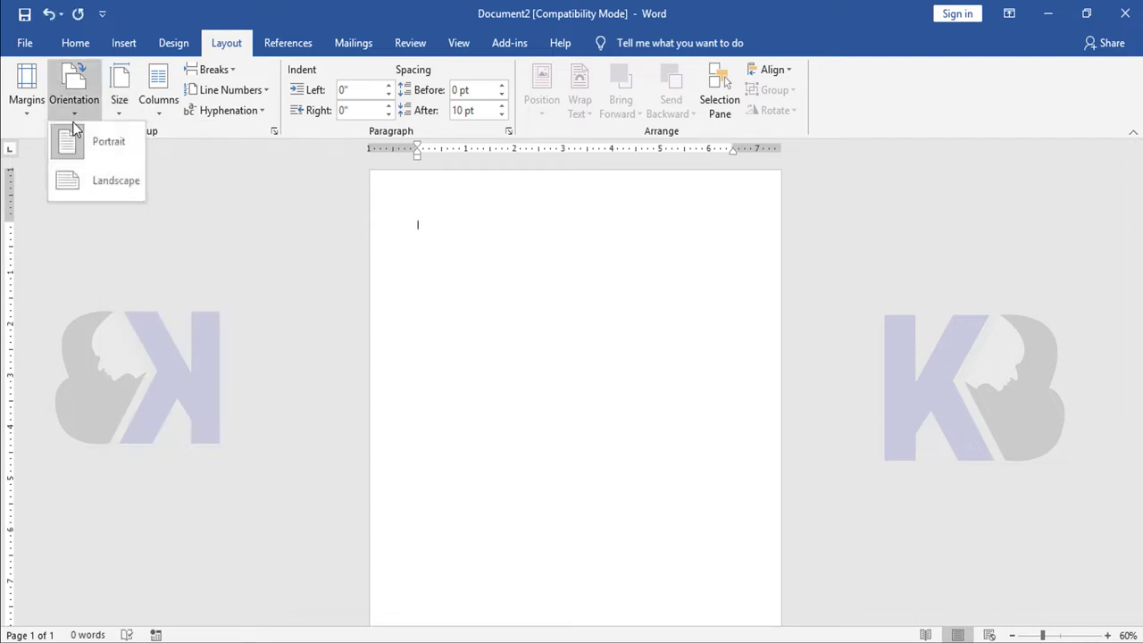
click(116, 183)
click(27, 114)
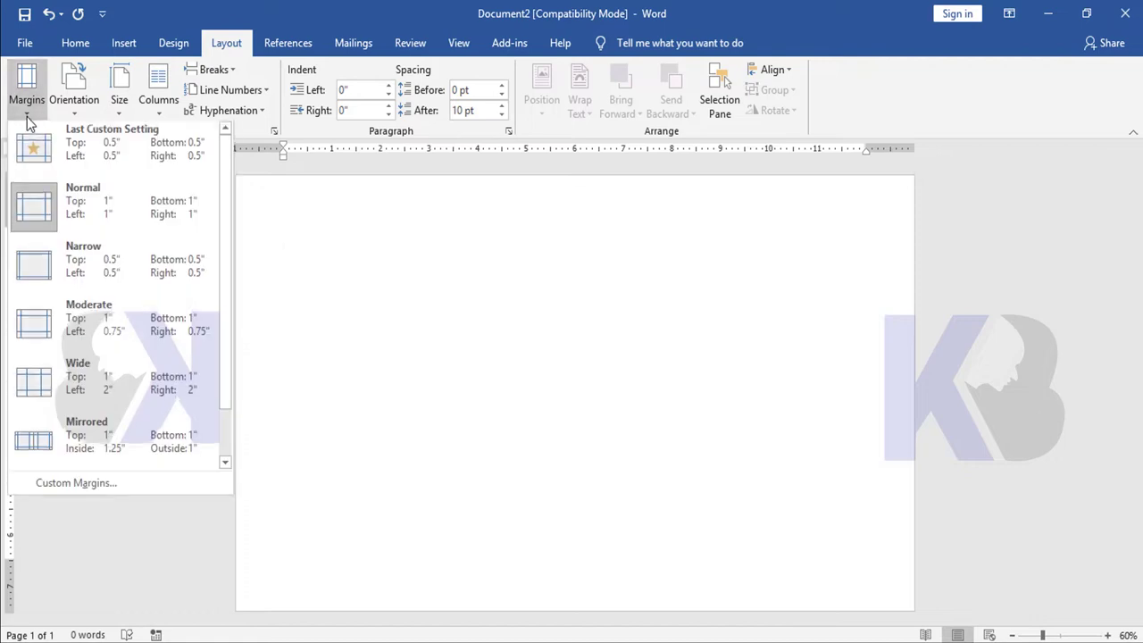
click(92, 259)
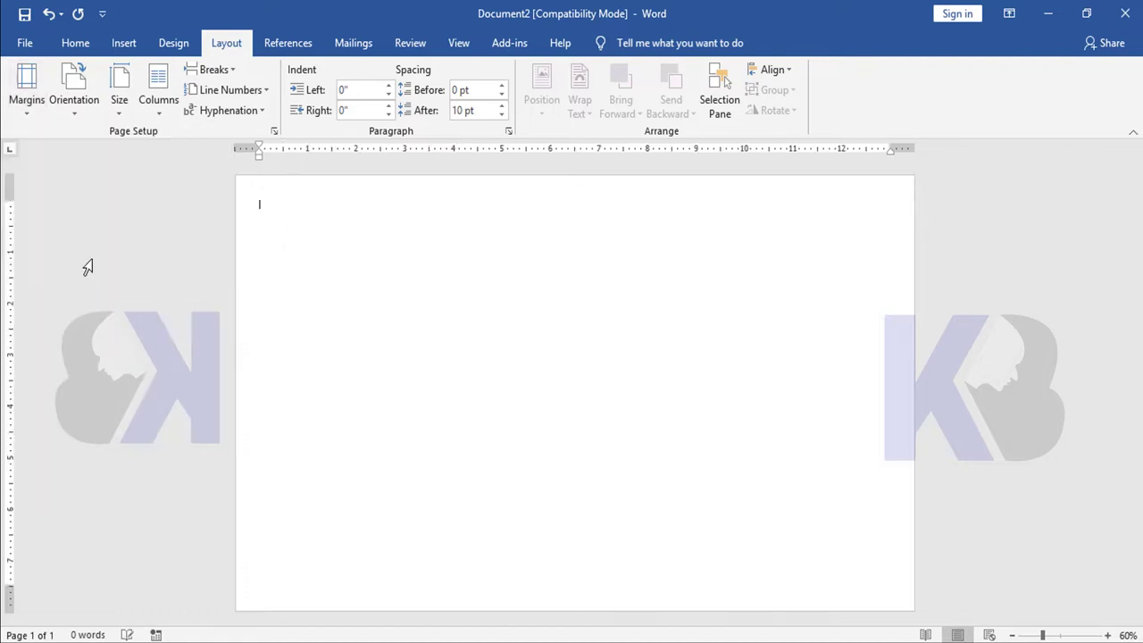
ctrl+scroll(429, 344, up, 4)
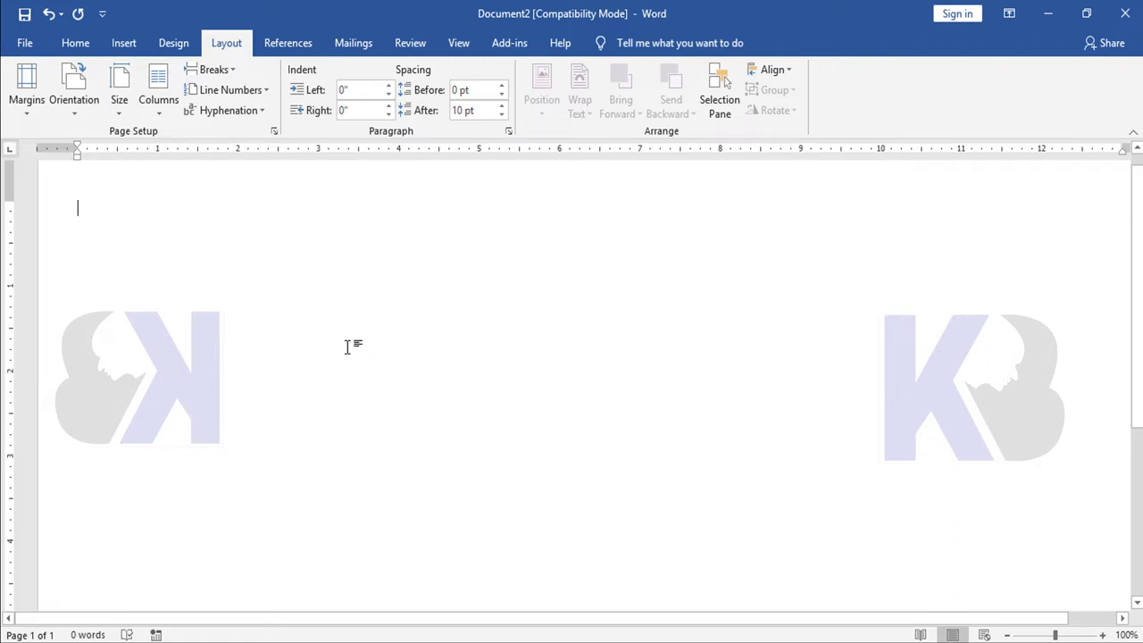
- Set Document2's page colour to a light grey theme colour
click(174, 44)
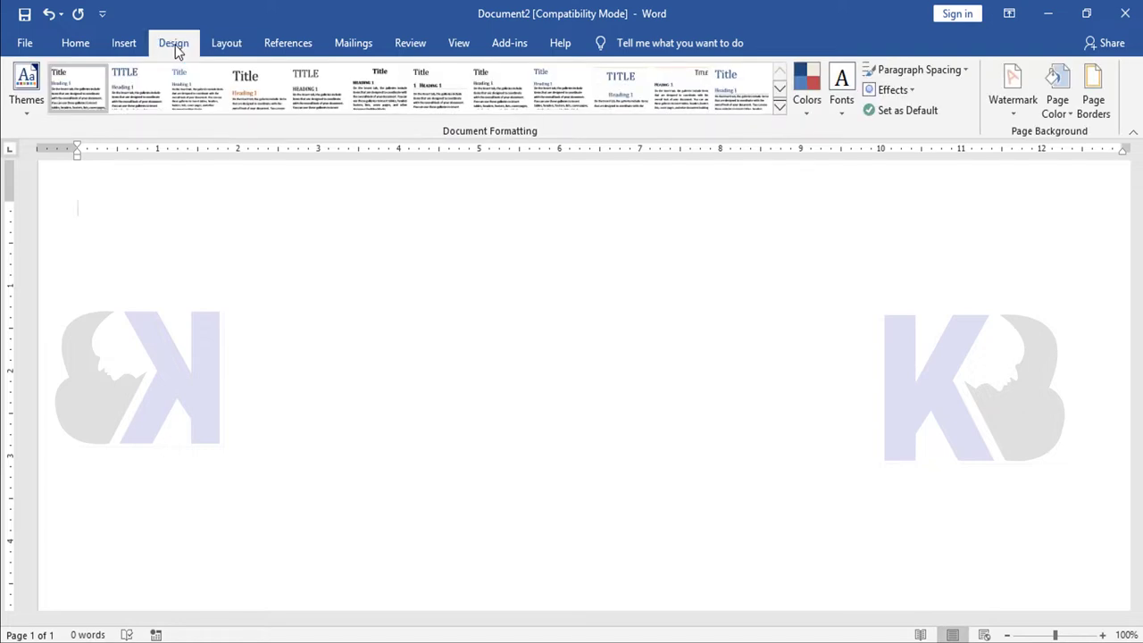
click(1059, 113)
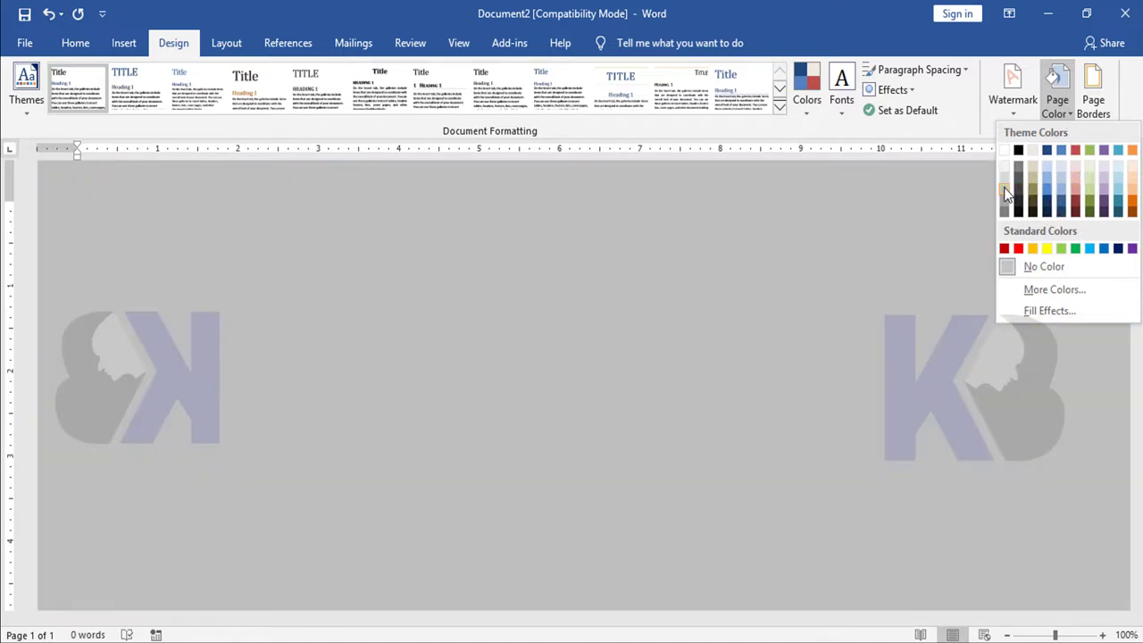
click(1006, 195)
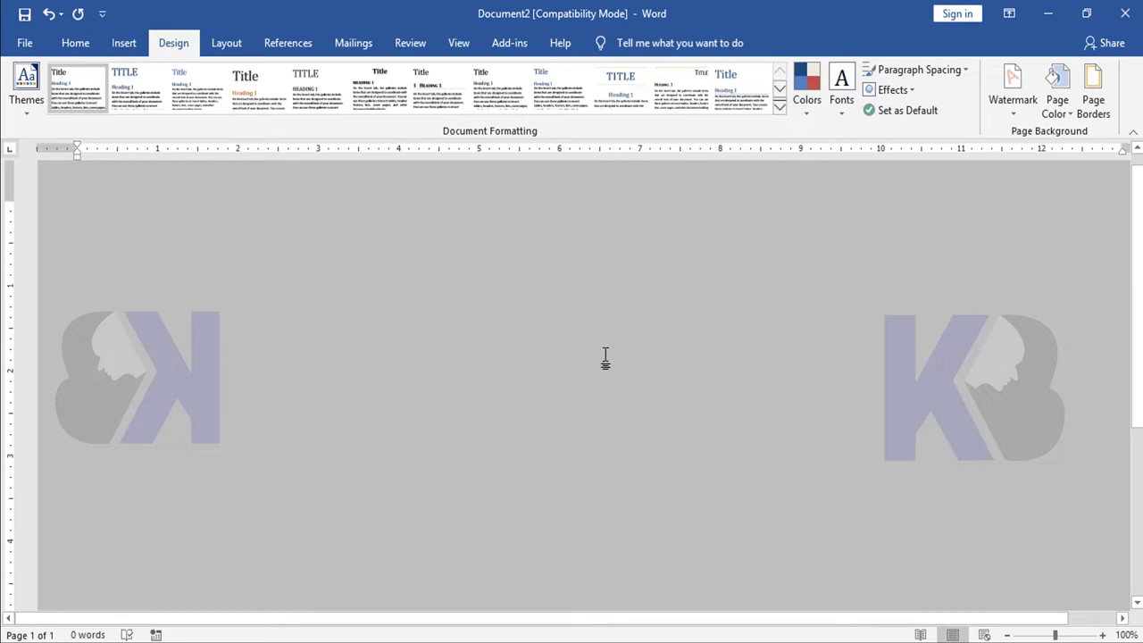
scroll(605, 357, down, 1)
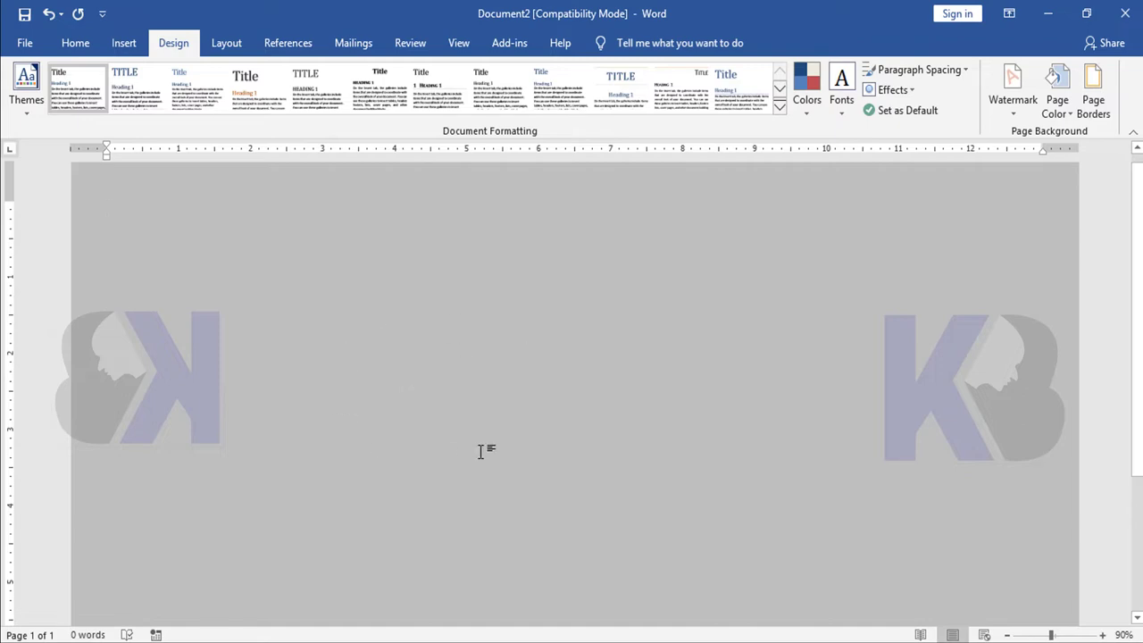
- Draw a Can (cylinder) shape on the grey page
click(123, 43)
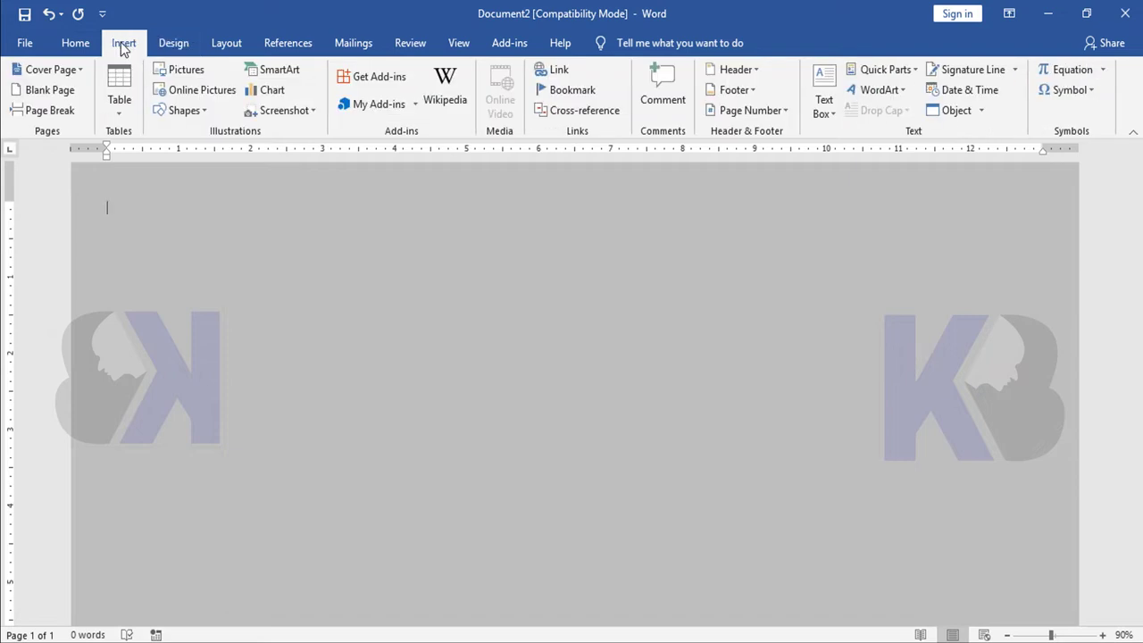
click(189, 115)
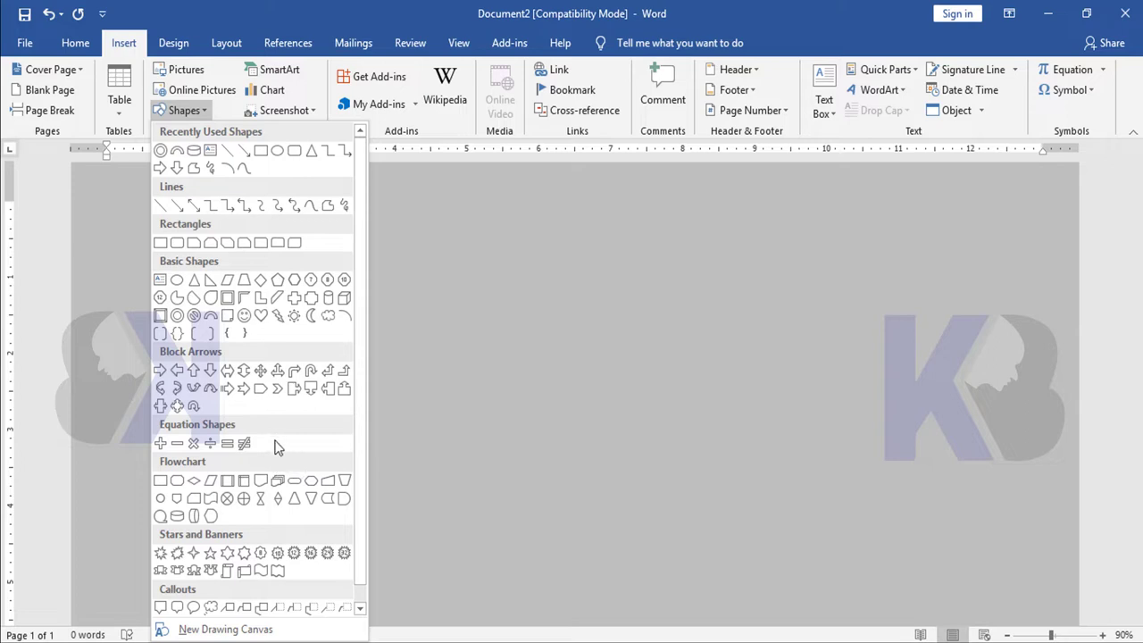
click(194, 150)
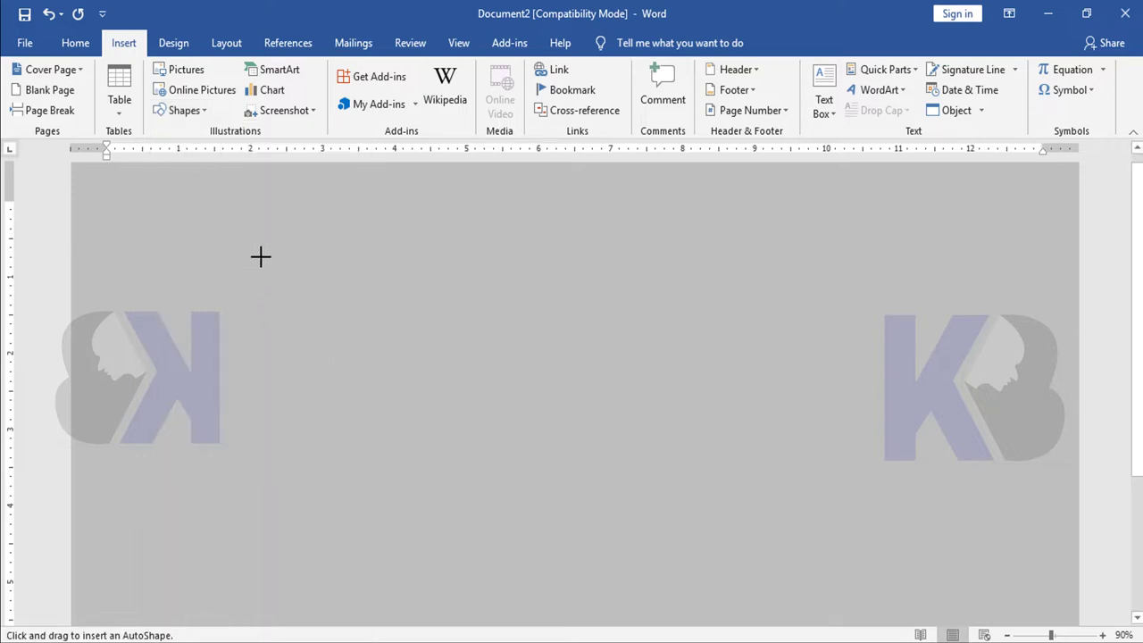
drag(240, 219, 549, 597)
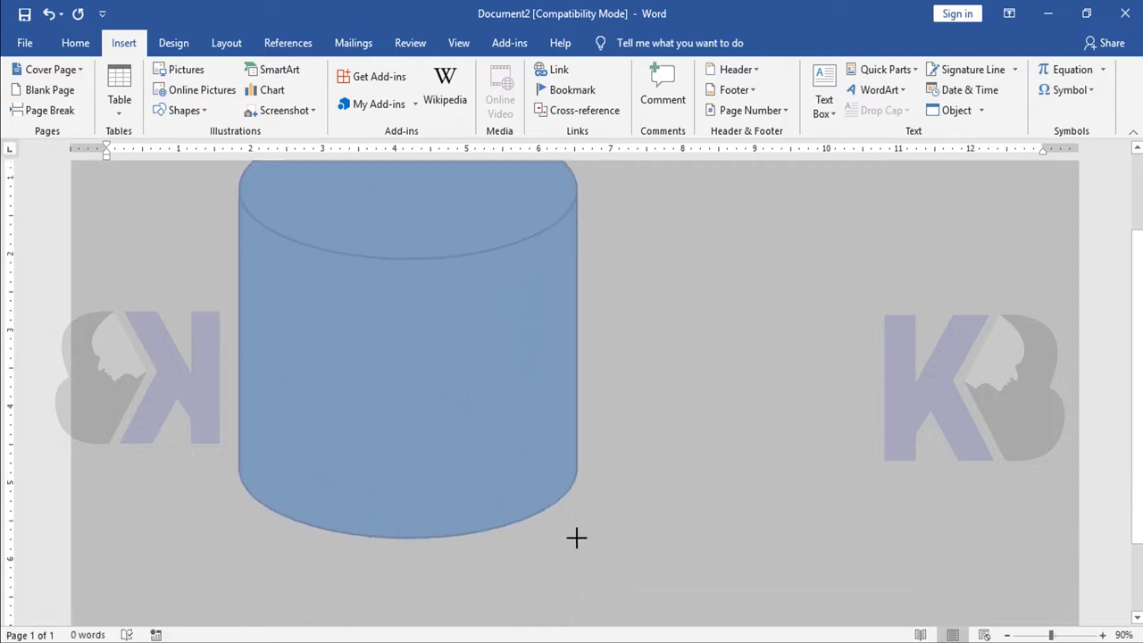
mouse_move(550, 597)
mouse_down()
mouse_move(584, 608)
mouse_move(579, 622)
mouse_up()
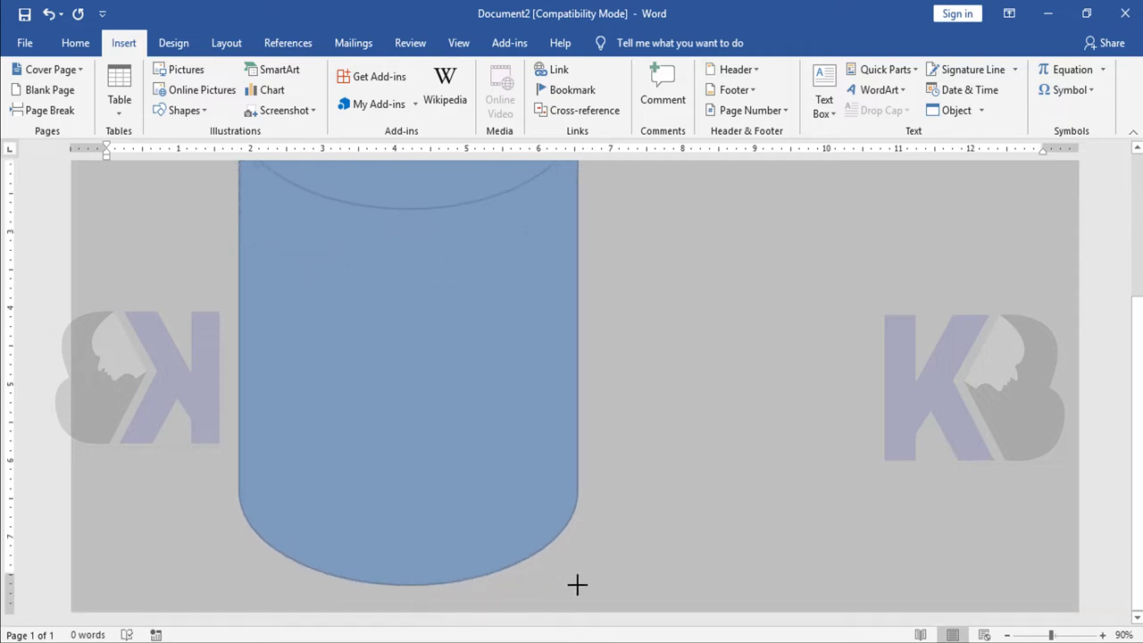
drag(579, 623, 577, 585)
- Resize the cylinder to about 6.54" tall by 4.87" wide and move it toward the upper left
scroll(592, 442, down, 2)
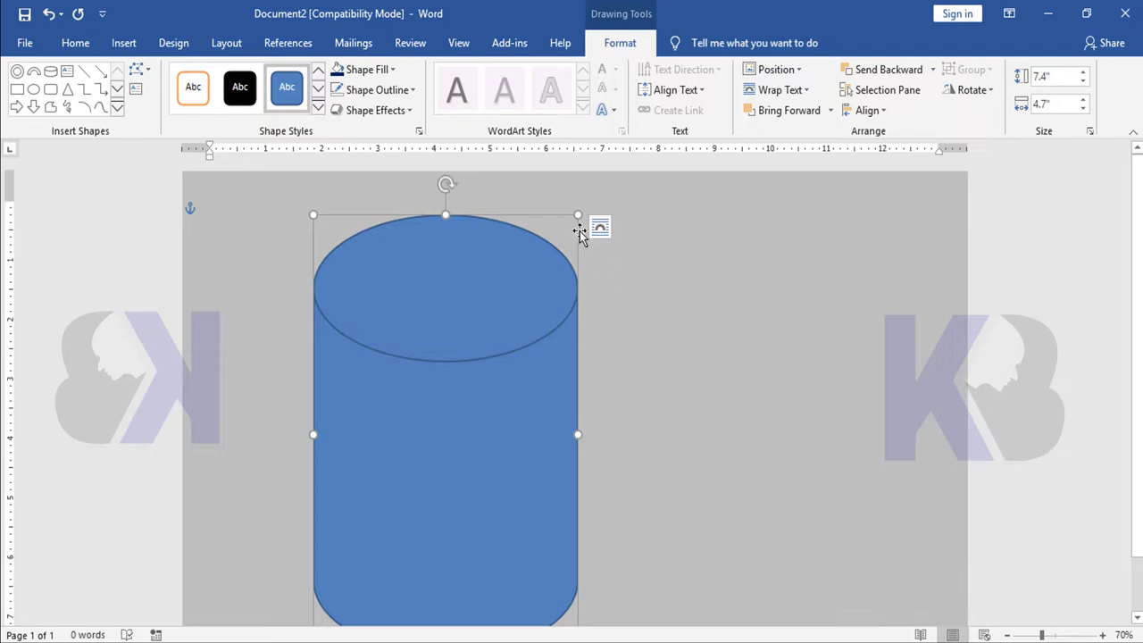
drag(578, 215, 554, 289)
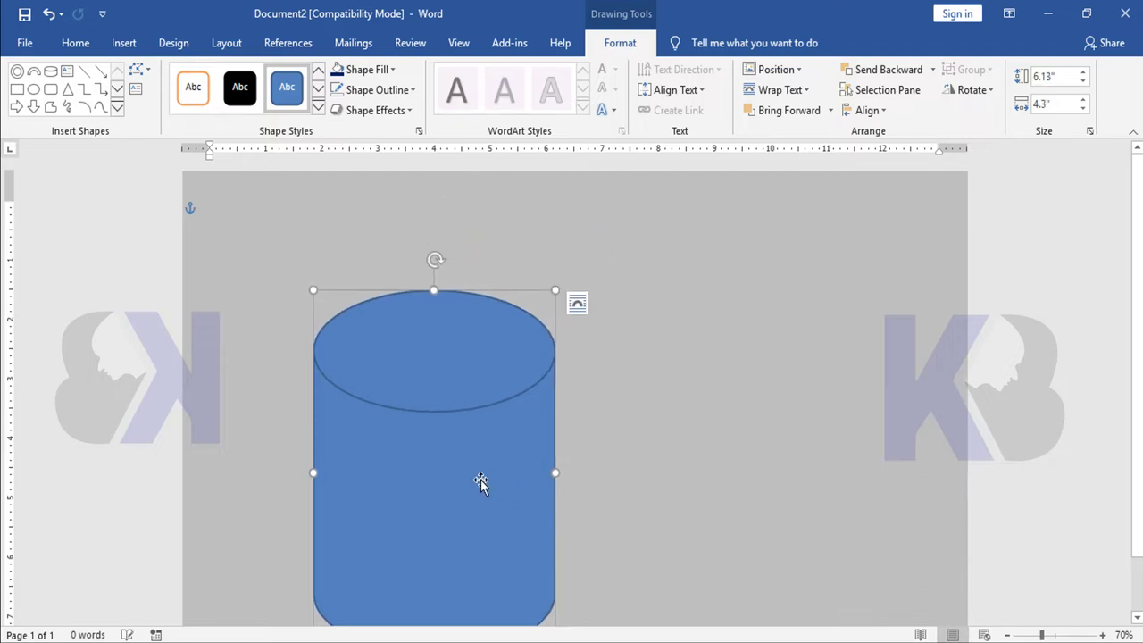
drag(479, 479, 478, 389)
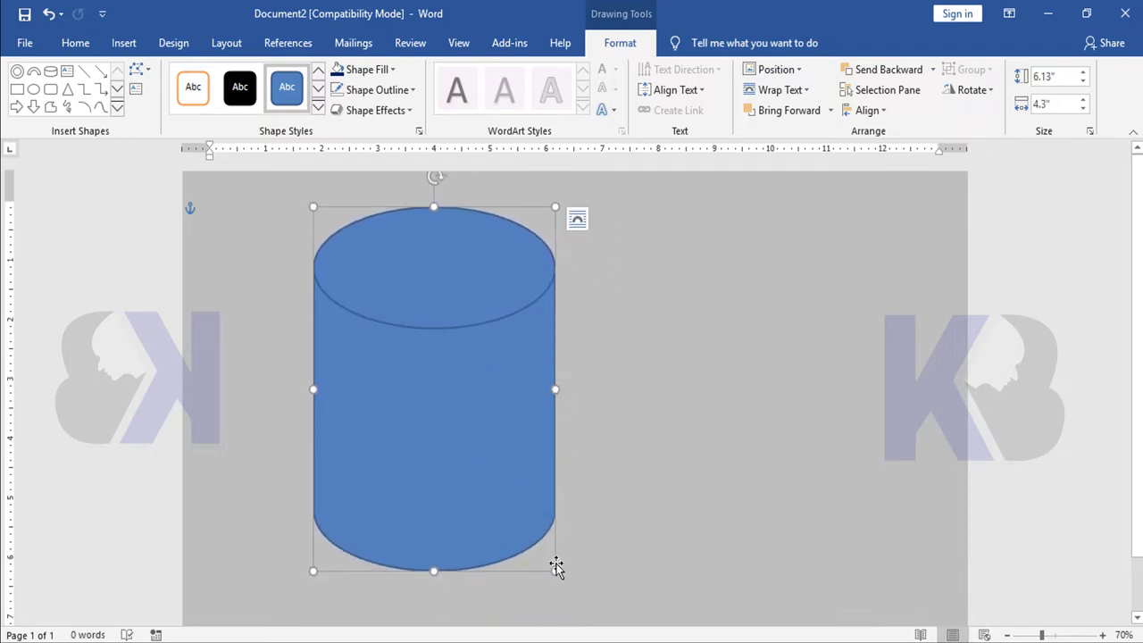
mouse_move(555, 570)
mouse_down()
mouse_move(583, 578)
mouse_move(587, 596)
mouse_up()
ctrl+scroll(511, 394, down, 2)
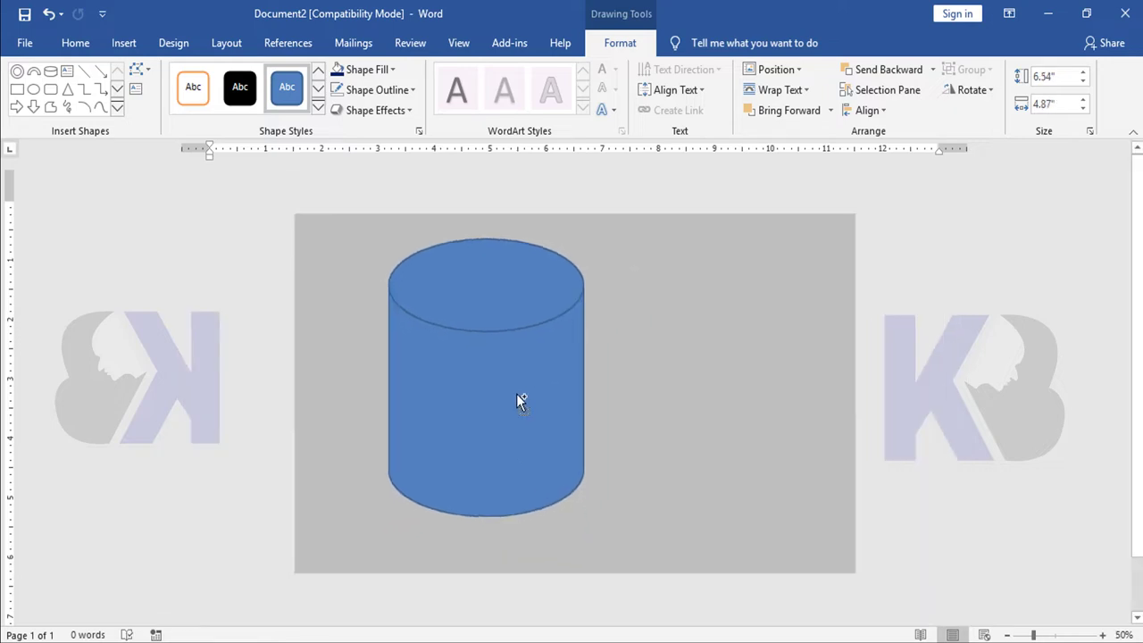
ctrl+scroll(539, 416, up, 3)
click(555, 423)
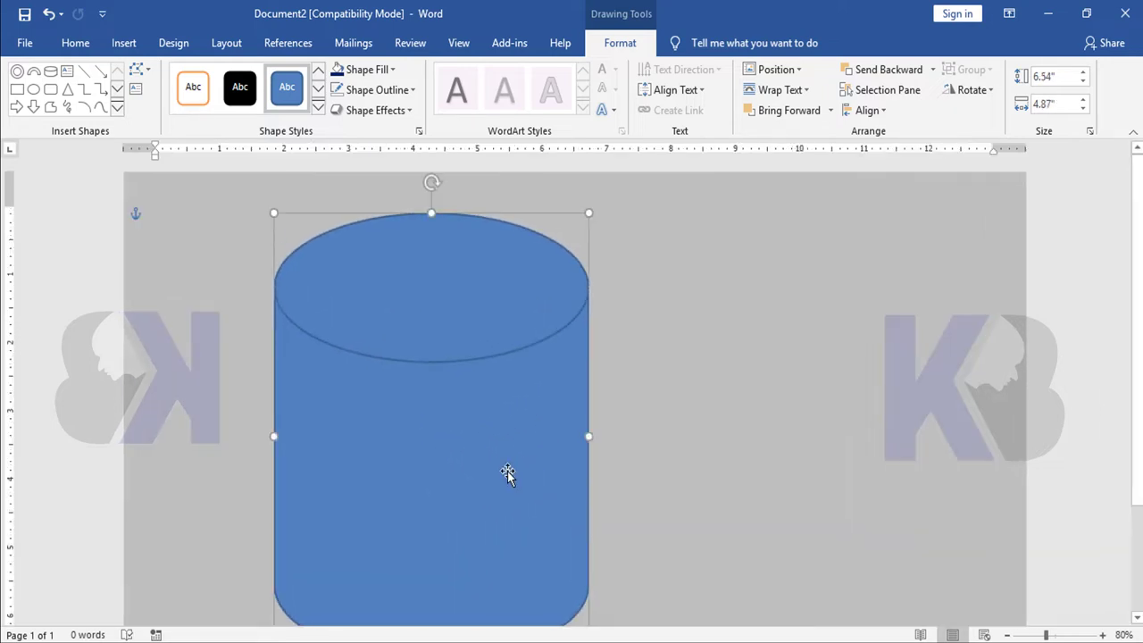
drag(508, 474, 510, 453)
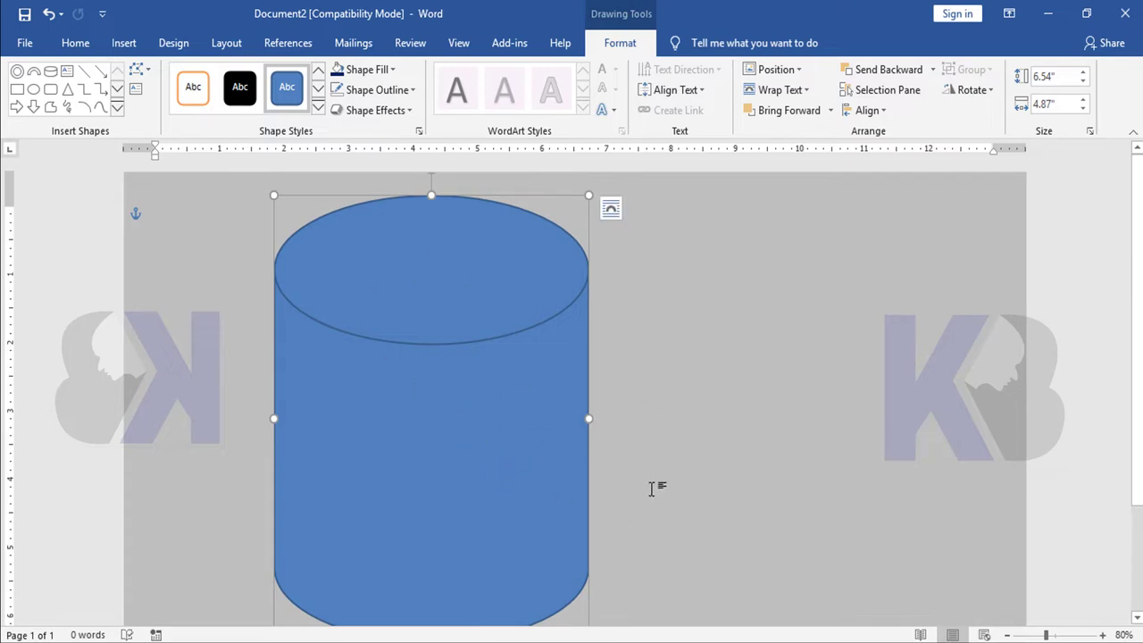
- Draw a Block Arc right of the cup and rotate it 90° clockwise
click(124, 45)
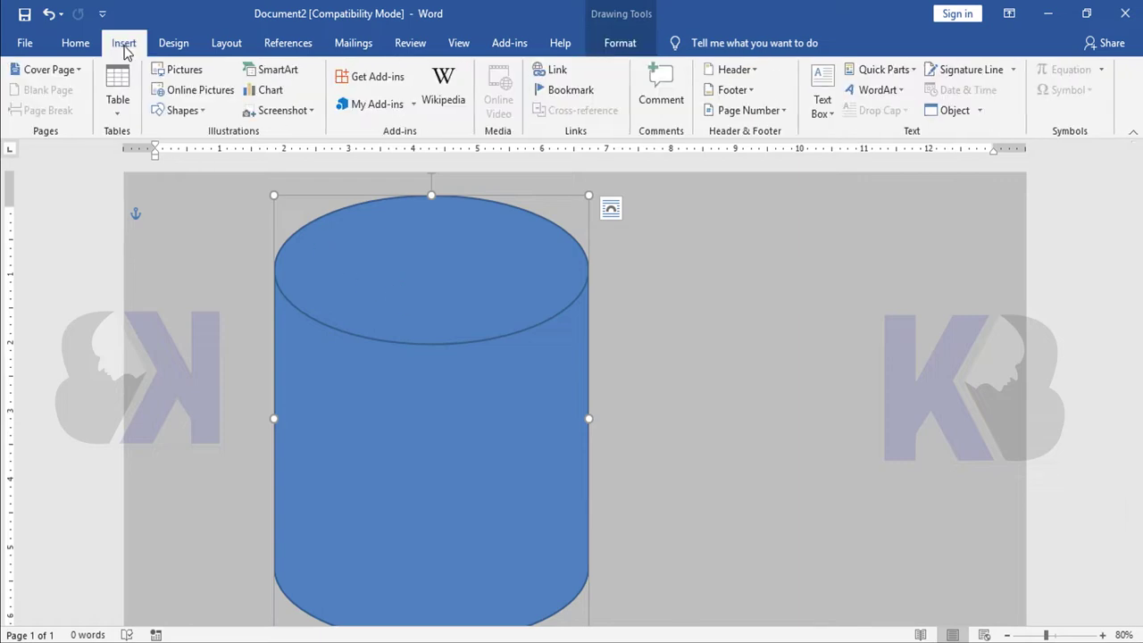
click(183, 110)
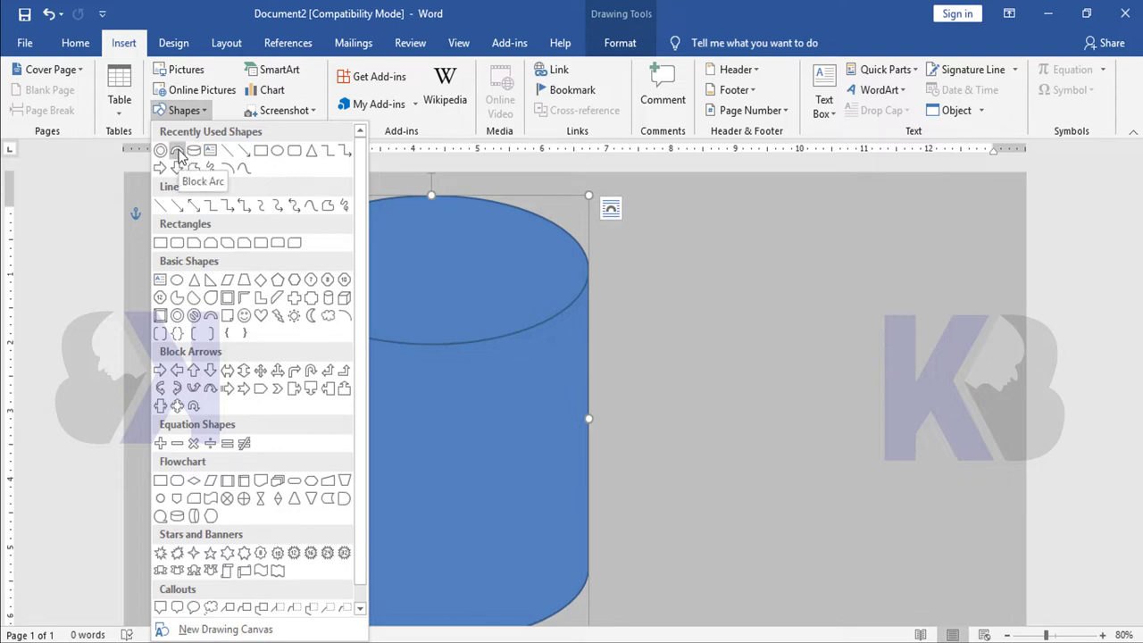
click(178, 151)
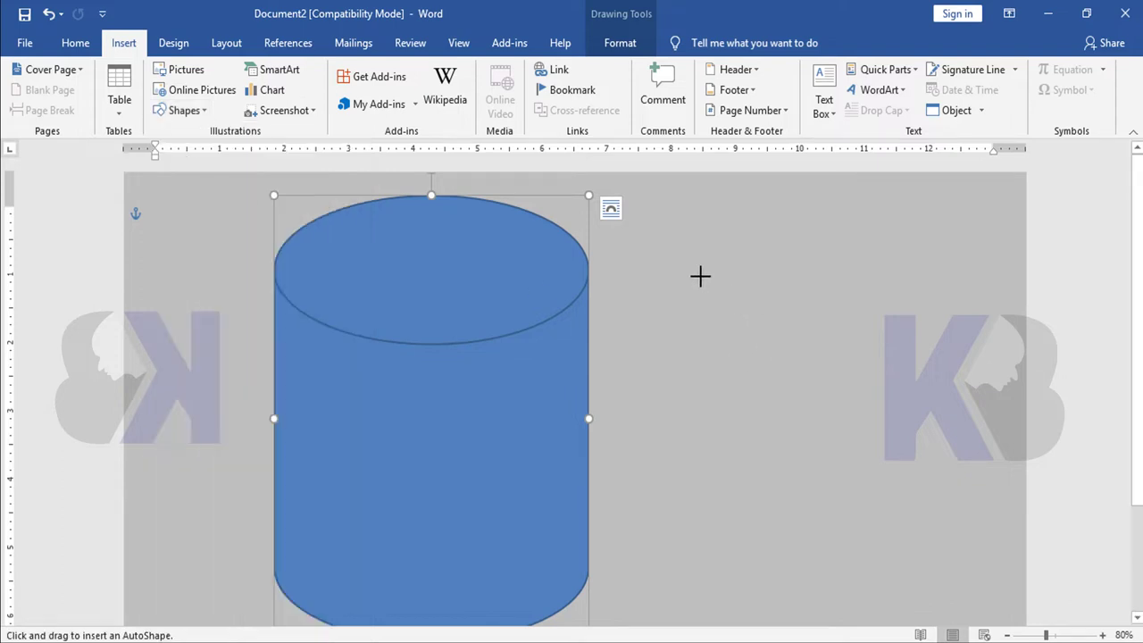
drag(673, 262, 937, 546)
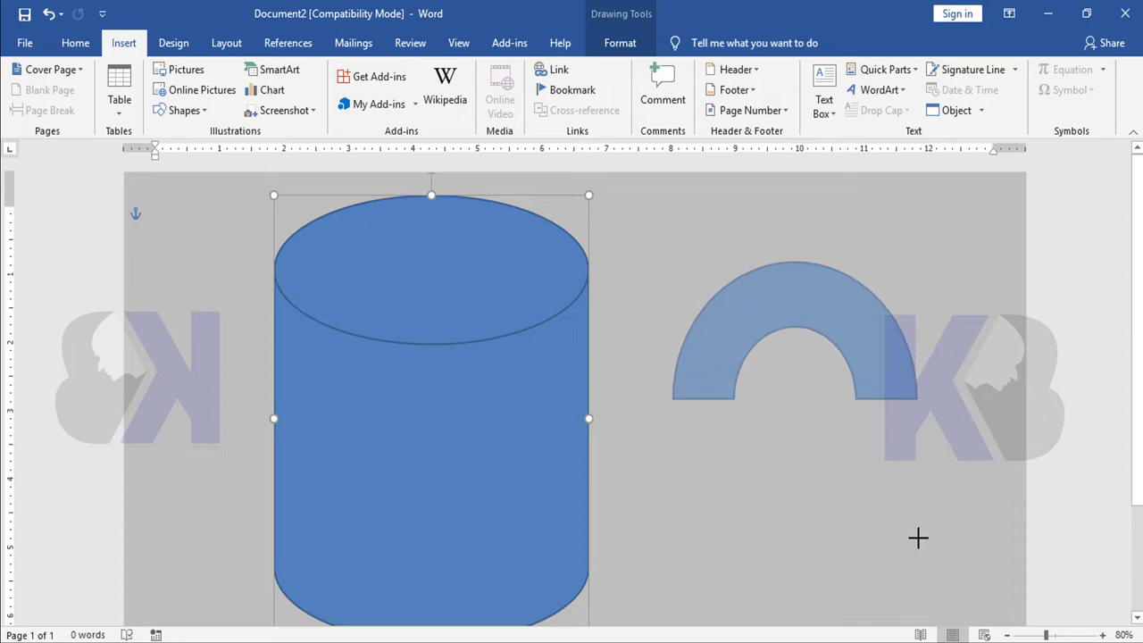
drag(937, 546, 939, 546)
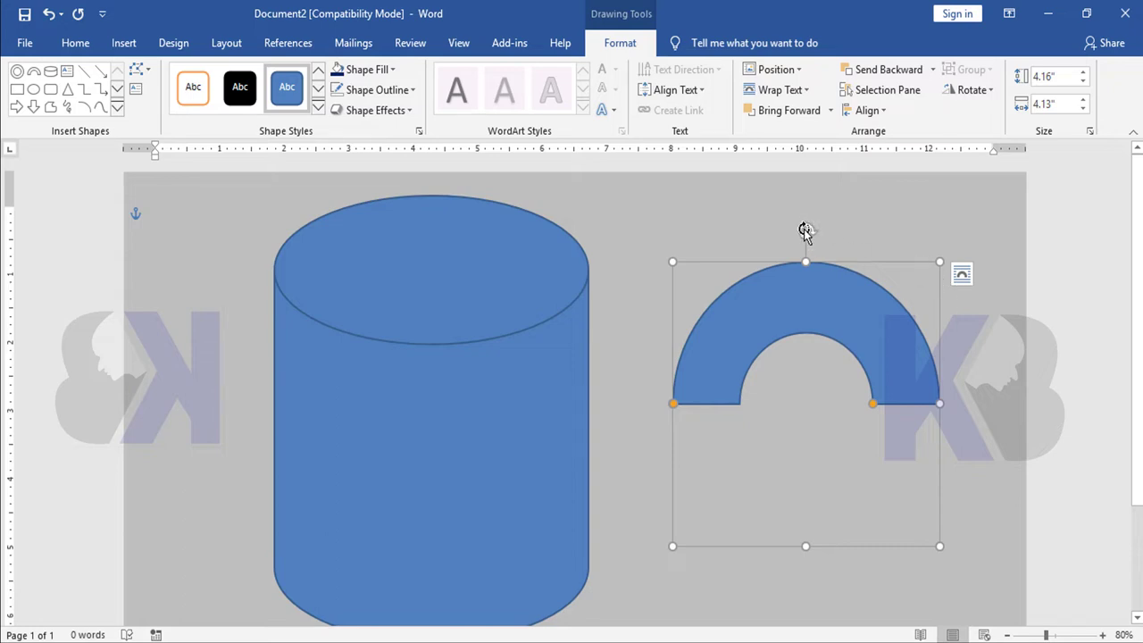
click(972, 89)
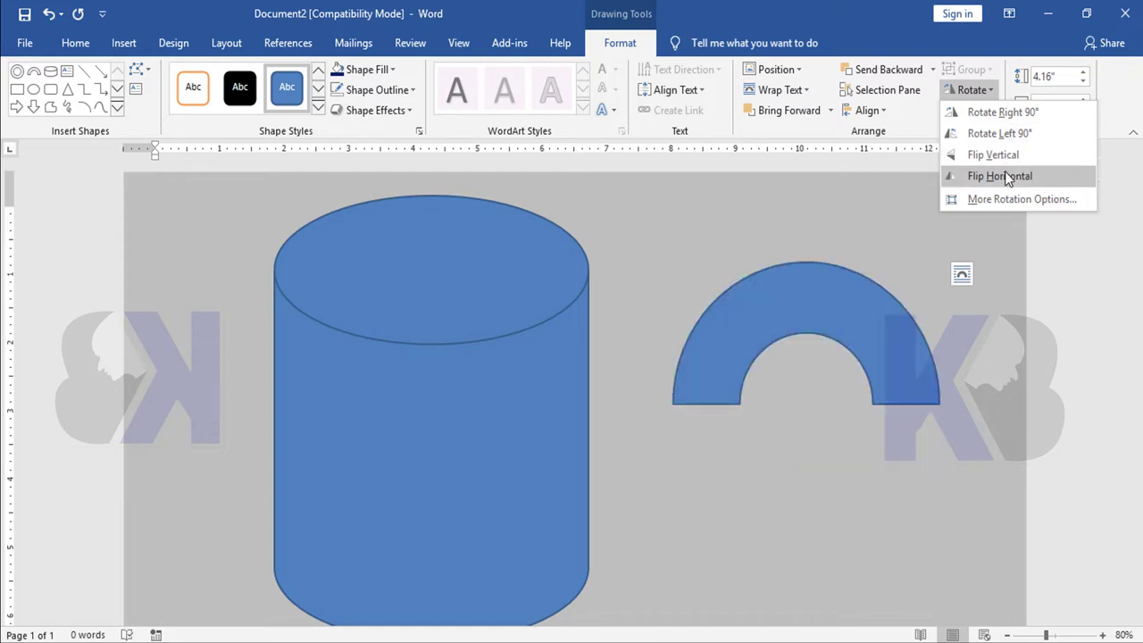
click(1006, 112)
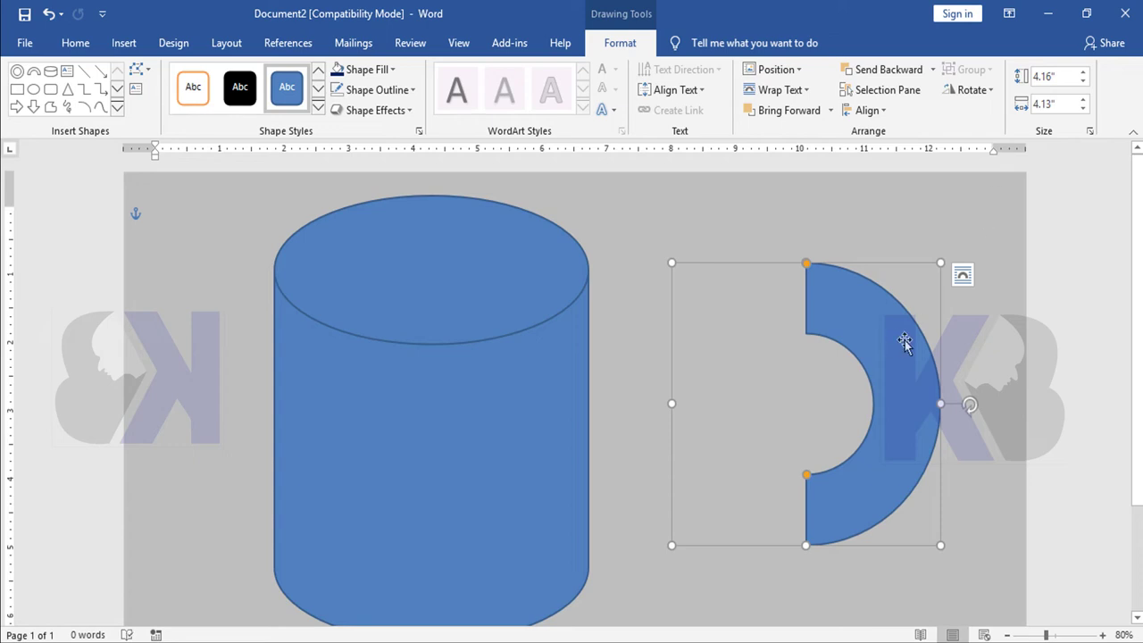
- Fit the arc against the cup's right side as a 4.16" by 3.75" handle
mouse_move(905, 345)
mouse_down()
mouse_move(692, 382)
mouse_move(684, 368)
mouse_up()
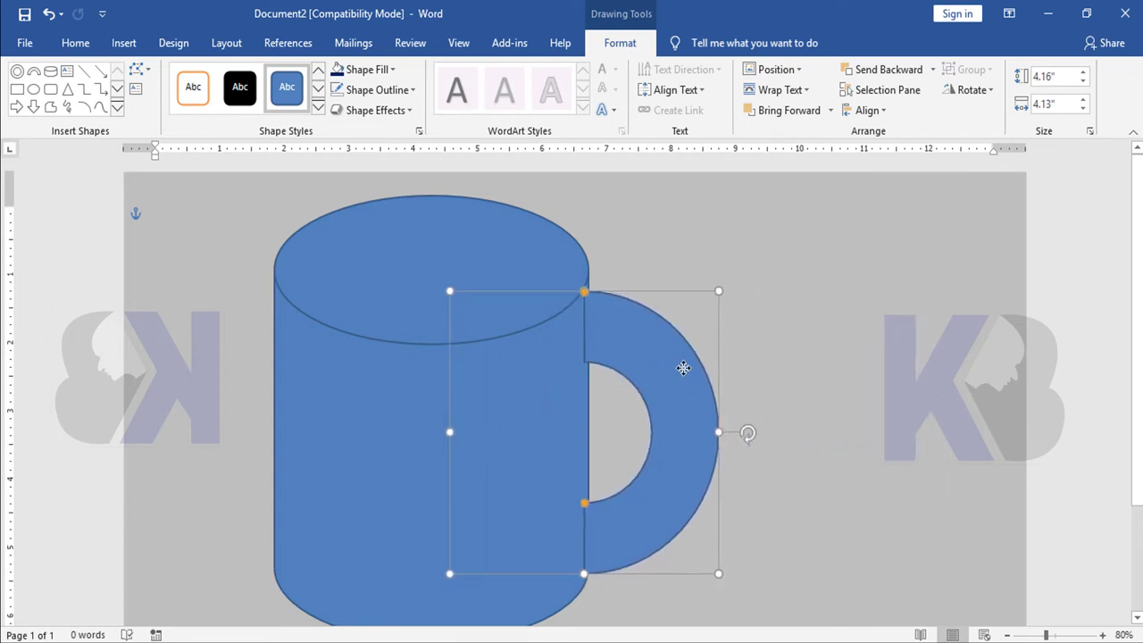
drag(585, 573, 583, 553)
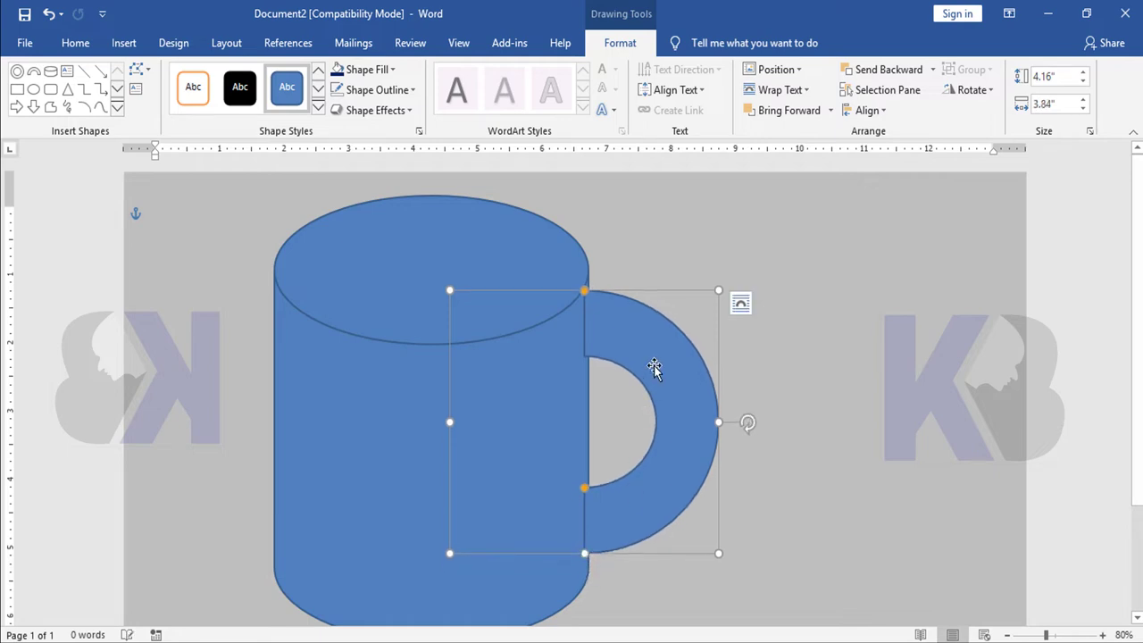
drag(654, 368, 648, 370)
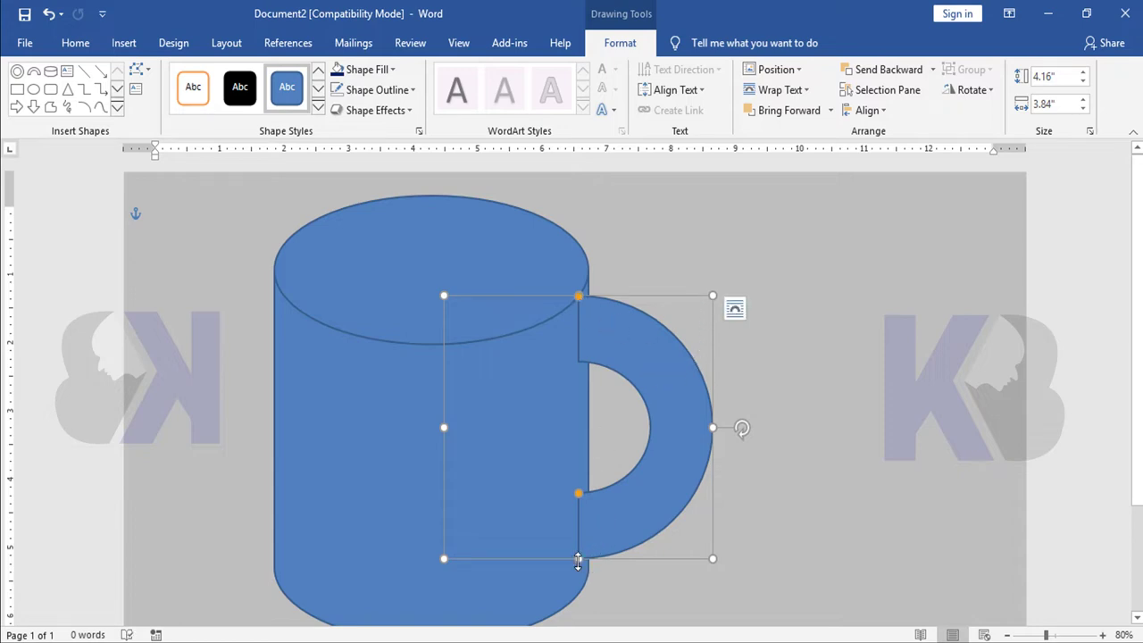
drag(579, 560, 579, 553)
key(Down)
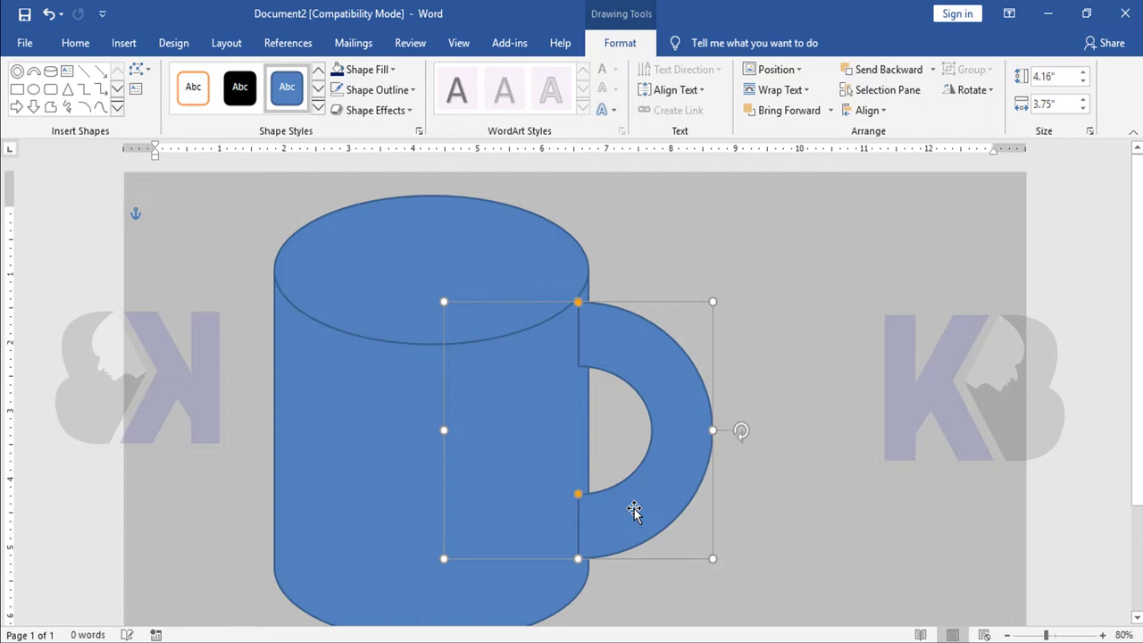
click(740, 413)
ctrl+scroll(738, 411, down, 2)
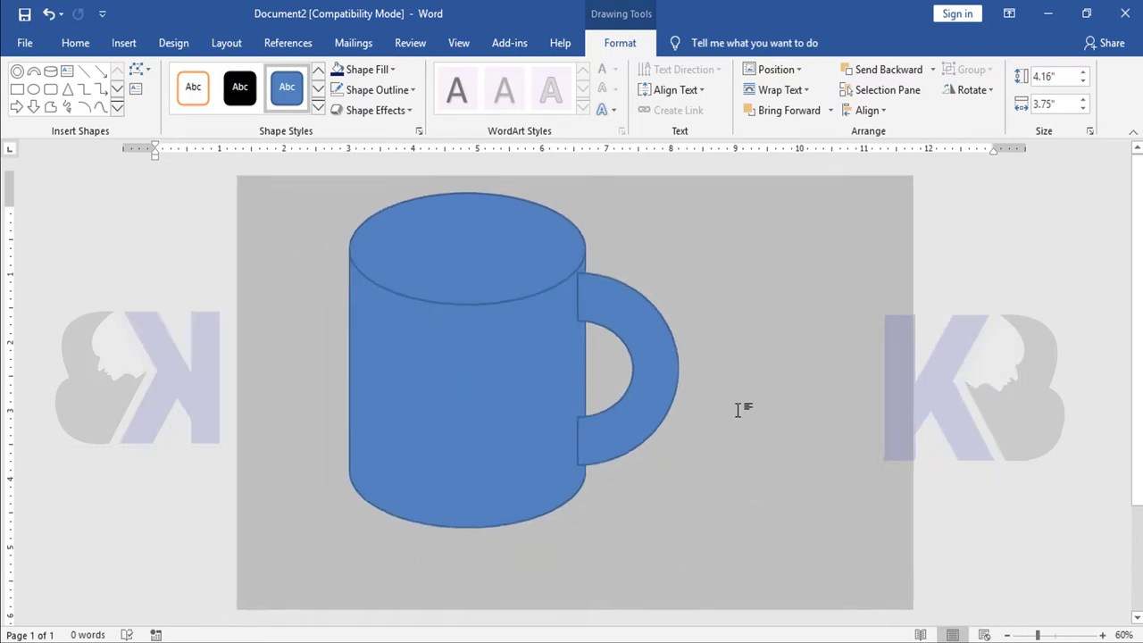
ctrl+scroll(740, 408, up, 1)
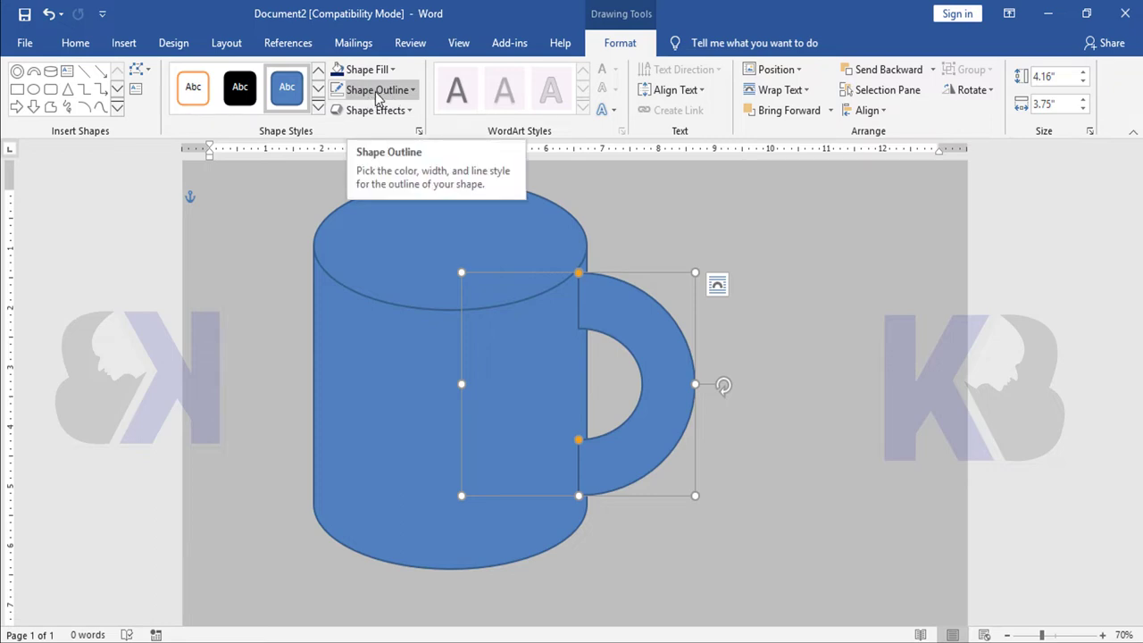
- Remove the handle's outline
click(378, 90)
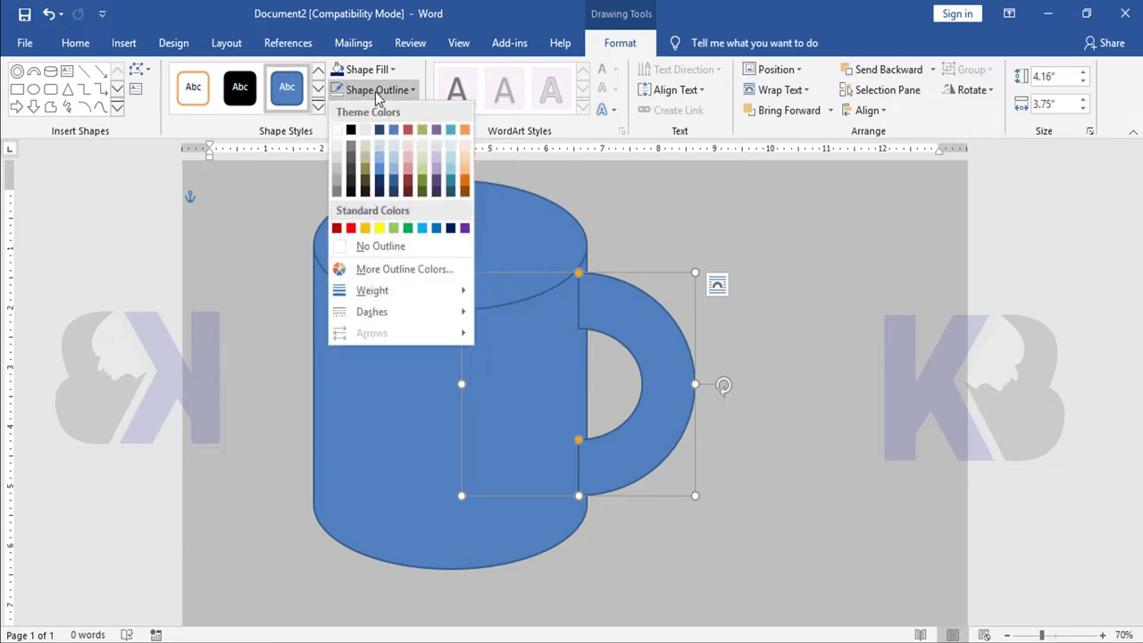
click(388, 251)
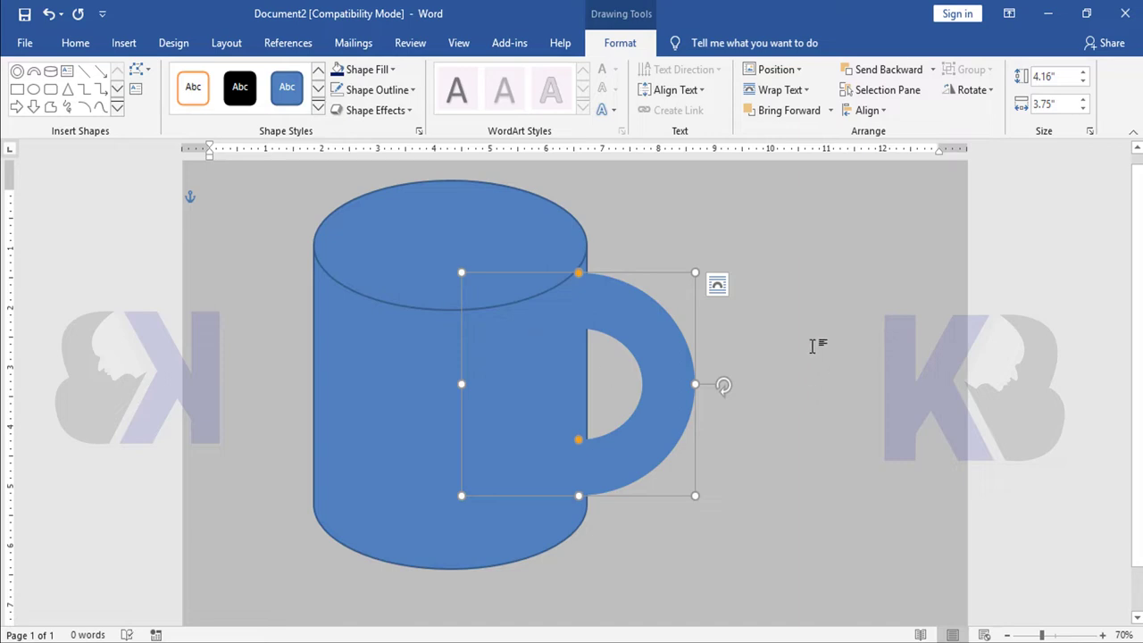
click(757, 332)
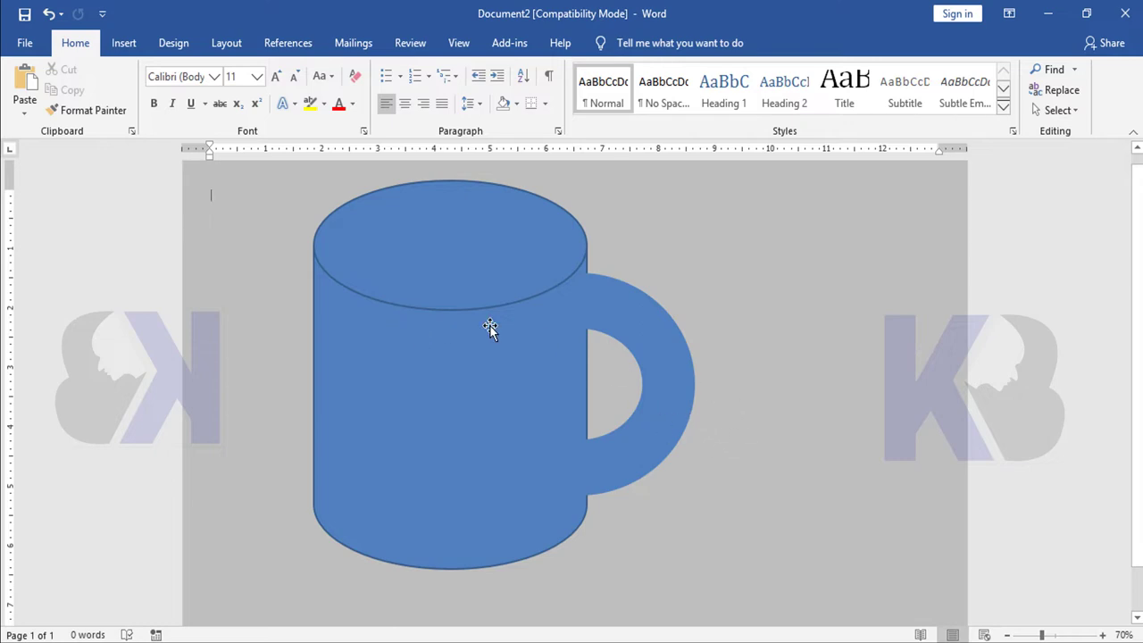
- Group the cup body and handle into one mug and shift it down and right
click(483, 253)
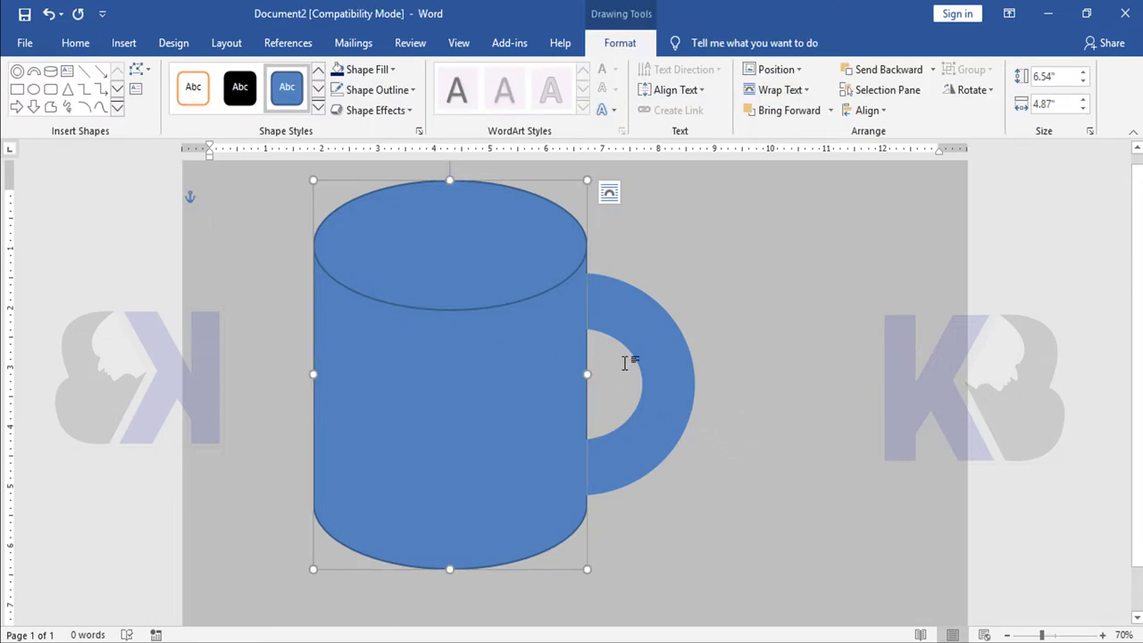
shift+click(653, 338)
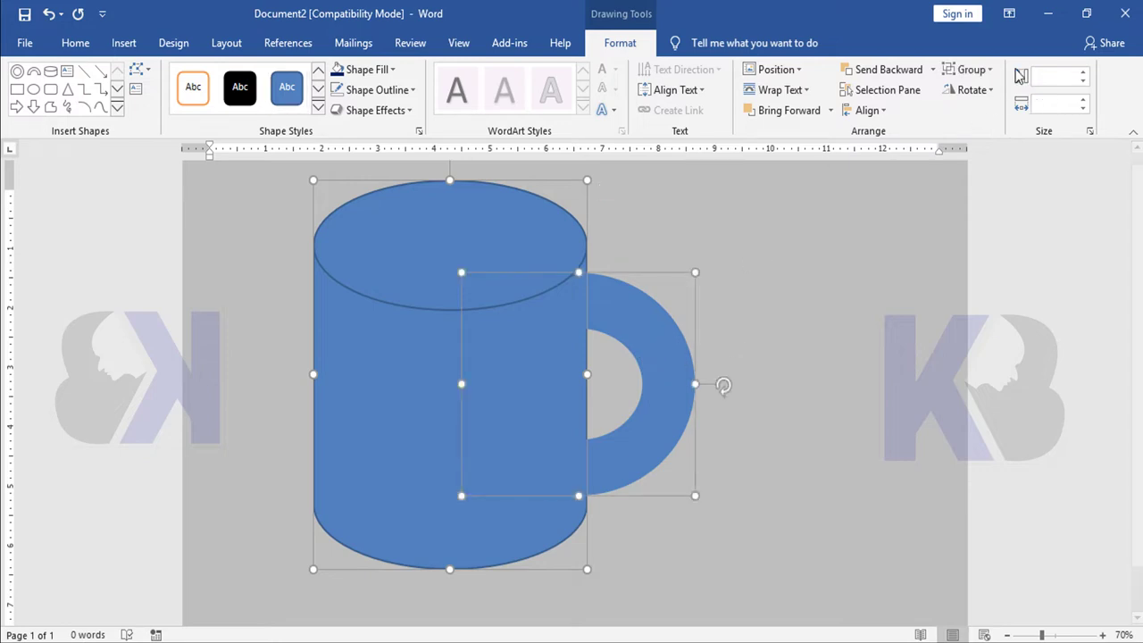
click(972, 69)
click(981, 92)
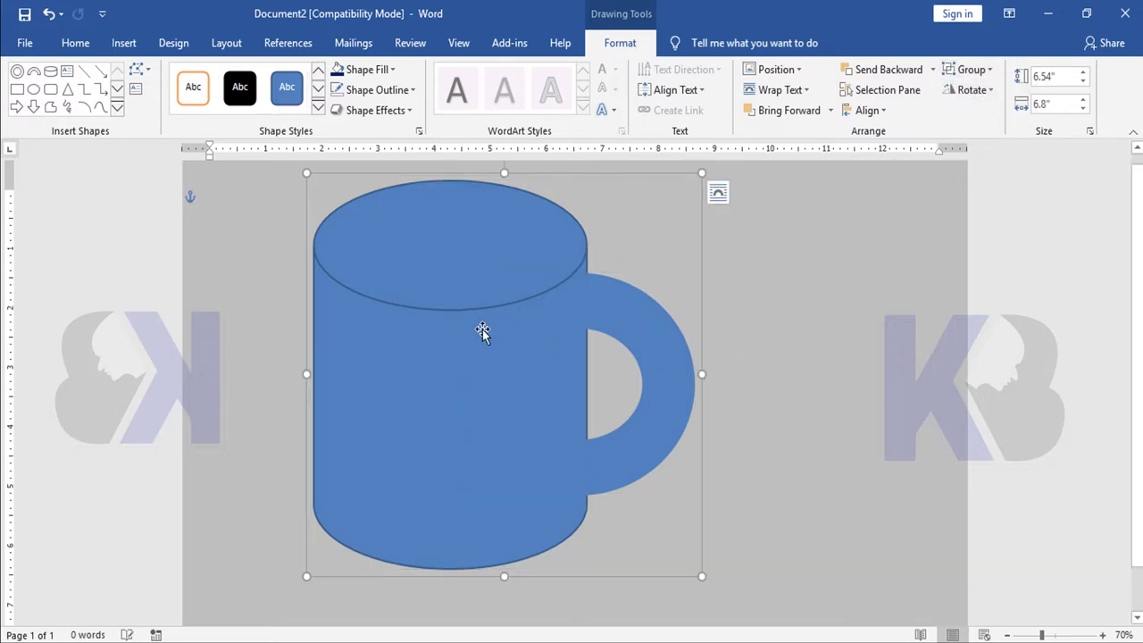
mouse_move(485, 329)
mouse_down()
mouse_move(496, 381)
mouse_move(539, 357)
mouse_up()
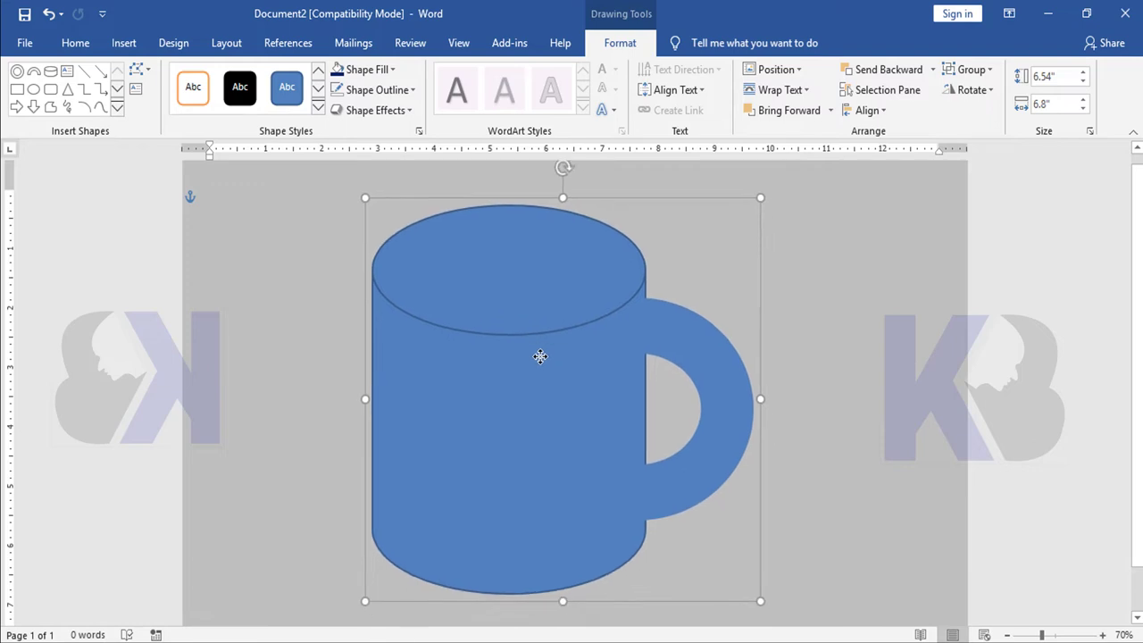
click(822, 306)
- Enlarge the mug group to about 7.01" by 7.07" and nudge it into place
click(466, 270)
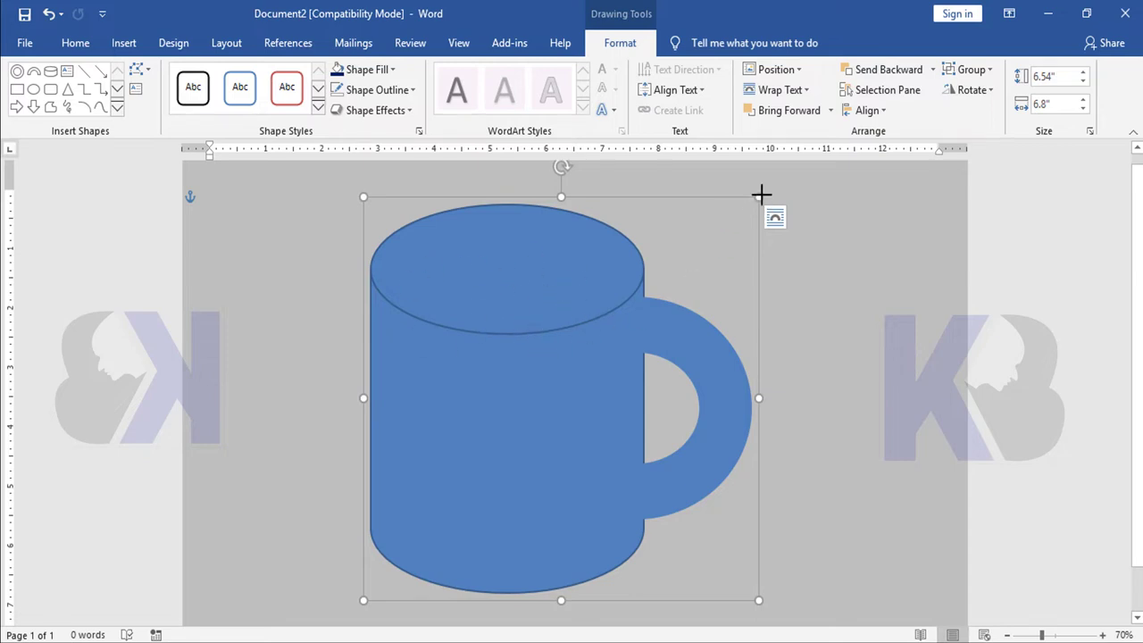
drag(760, 194, 765, 179)
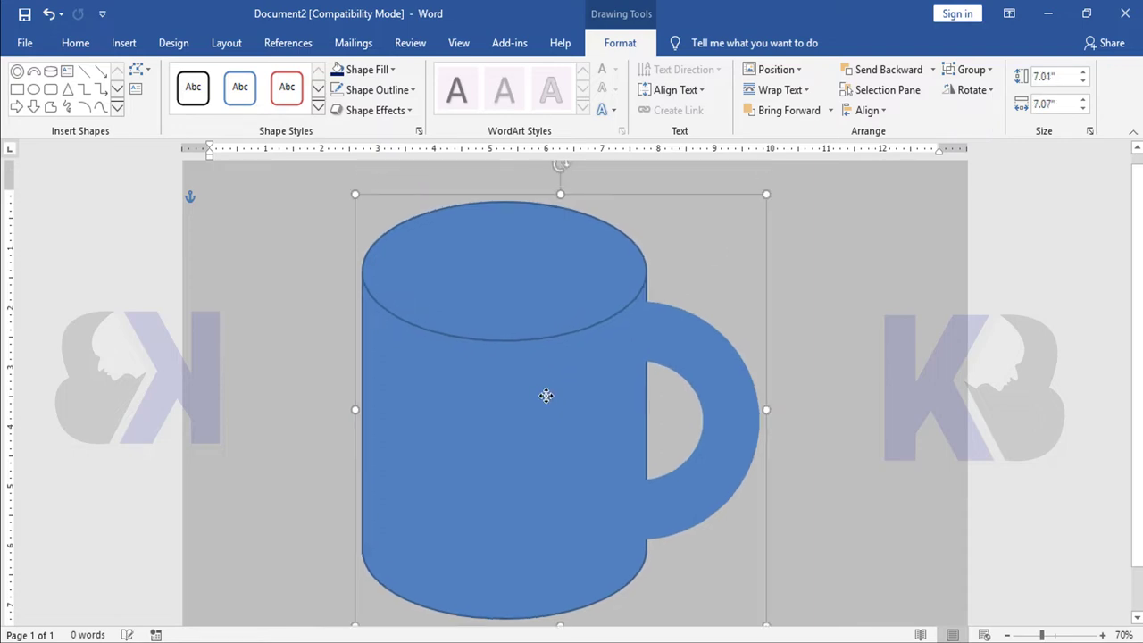
drag(545, 396, 544, 402)
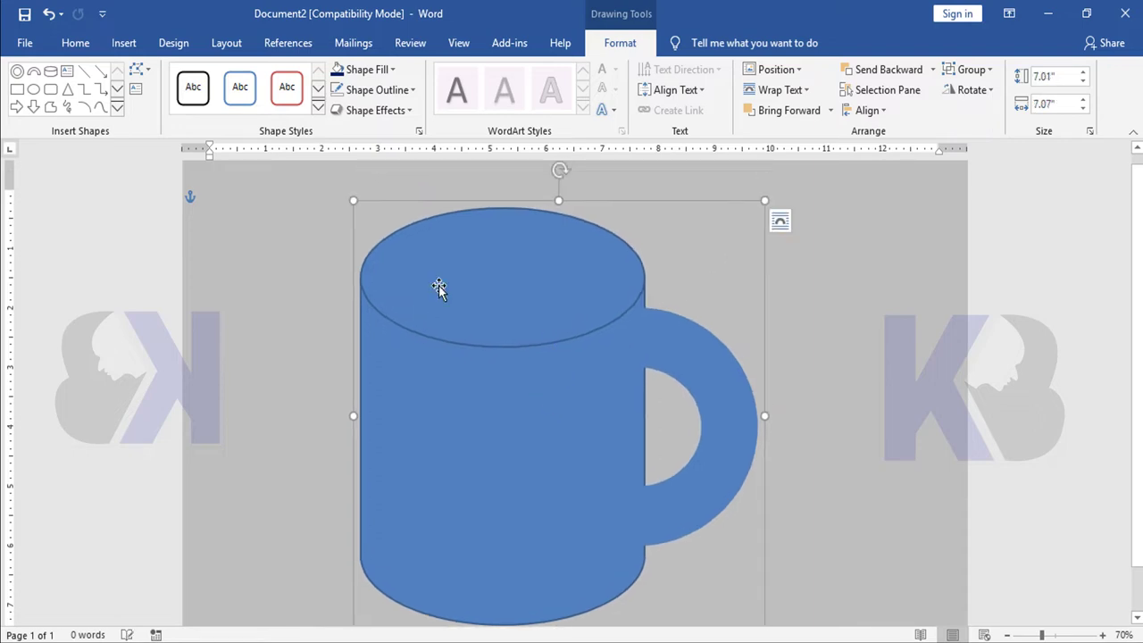
- Draw a Donut shape across the top of the mug
click(124, 43)
click(183, 110)
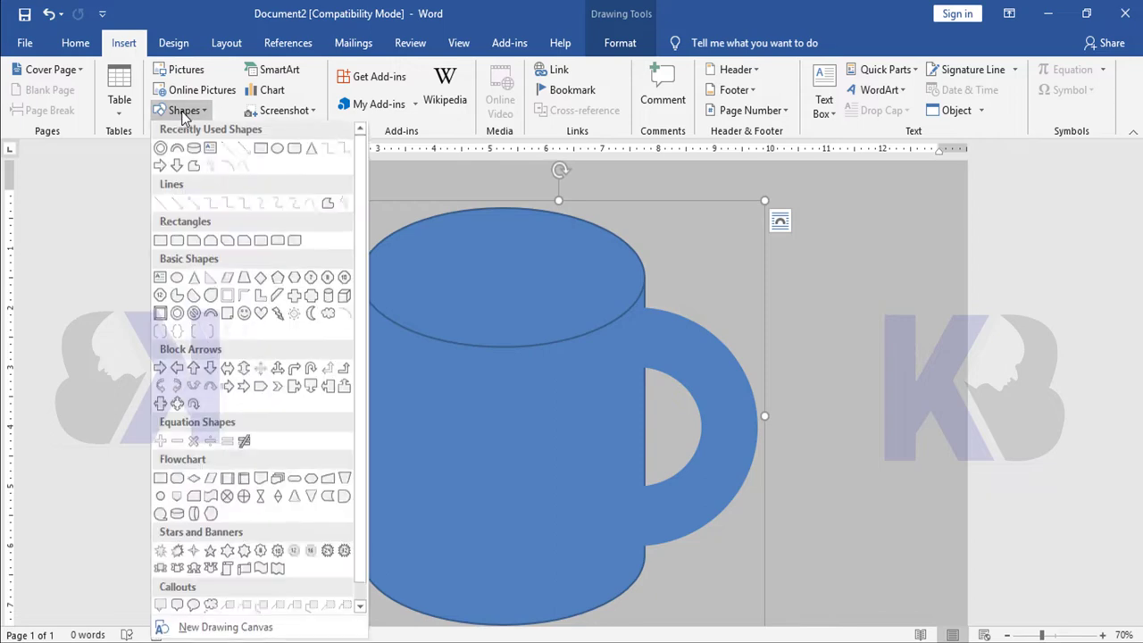
click(160, 152)
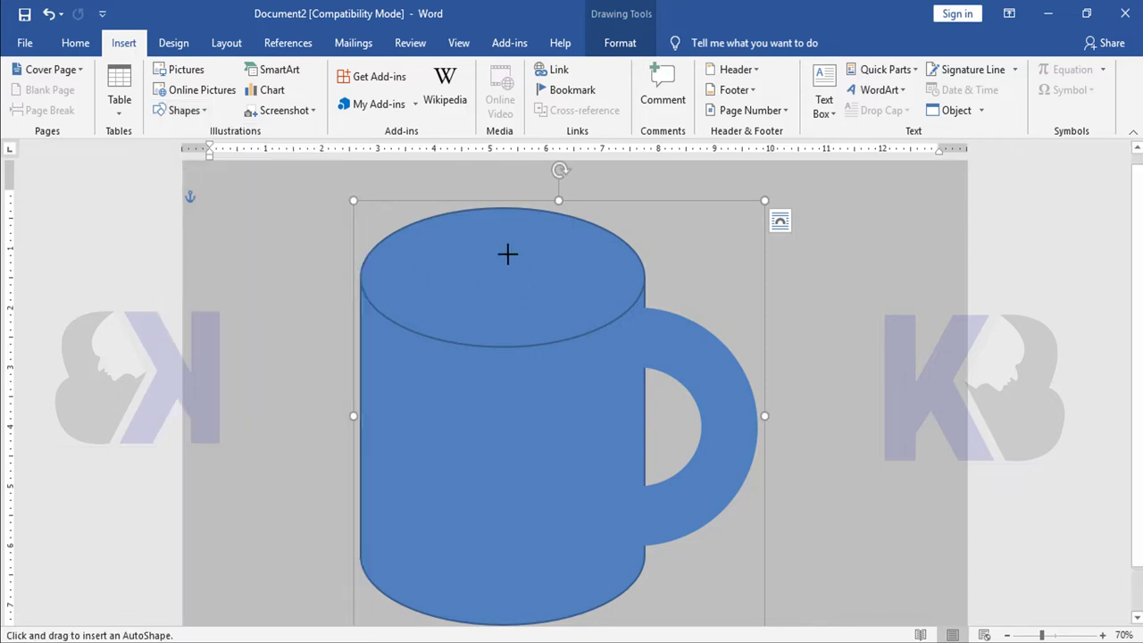
drag(372, 266, 641, 310)
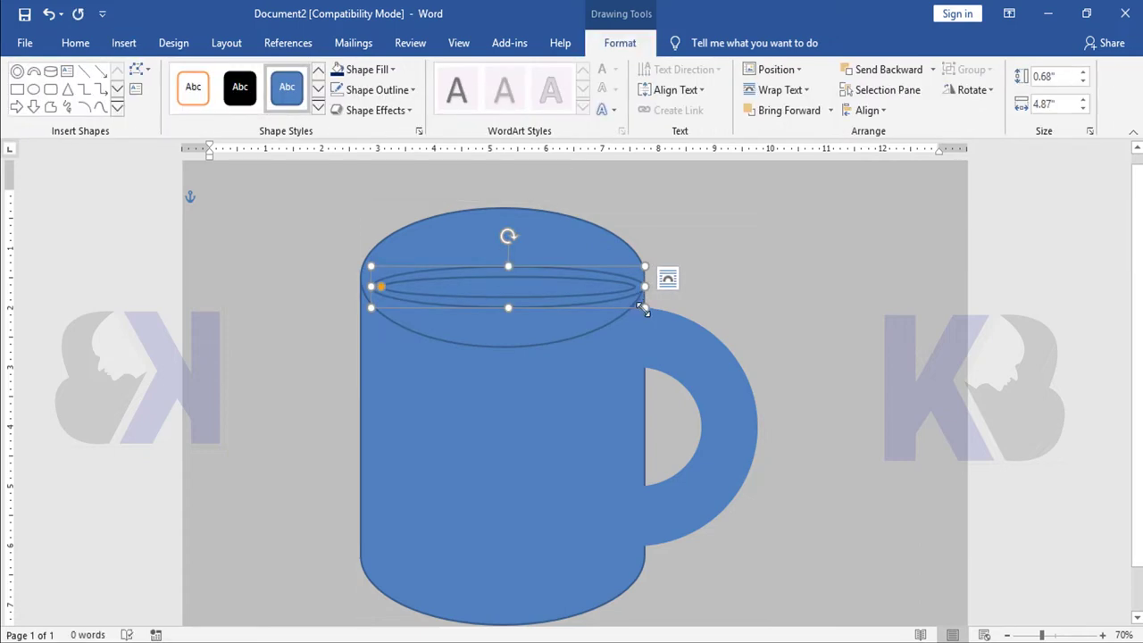
- Fit the donut to the top ellipse at 2.34" by 5.07" and thin it to a narrow rim
ctrl+scroll(642, 310, up, 6)
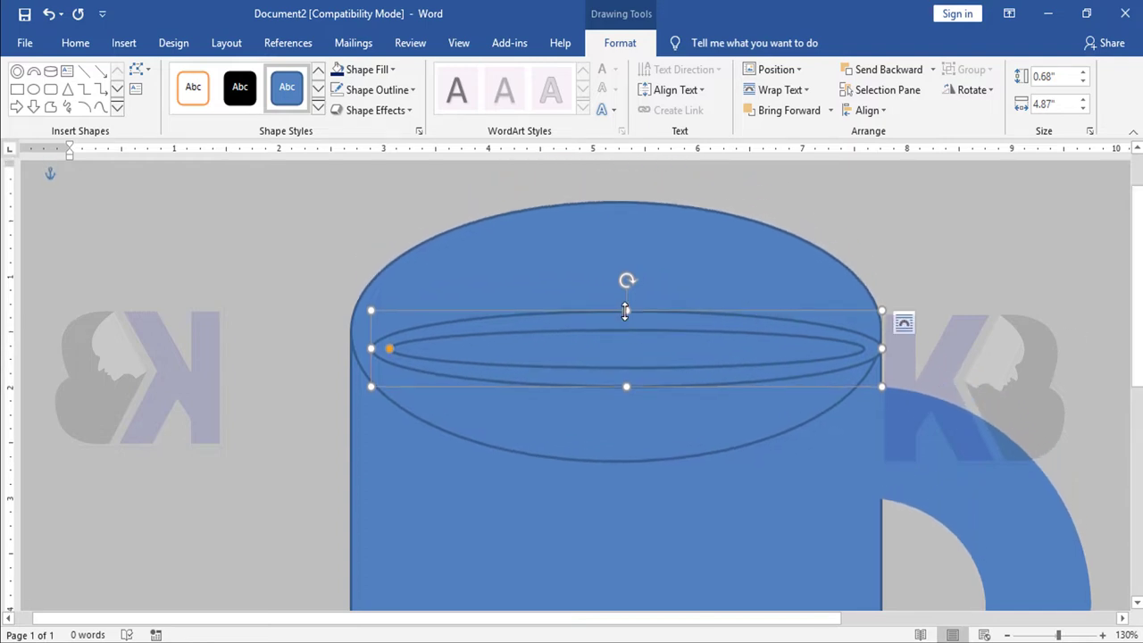
drag(626, 310, 630, 202)
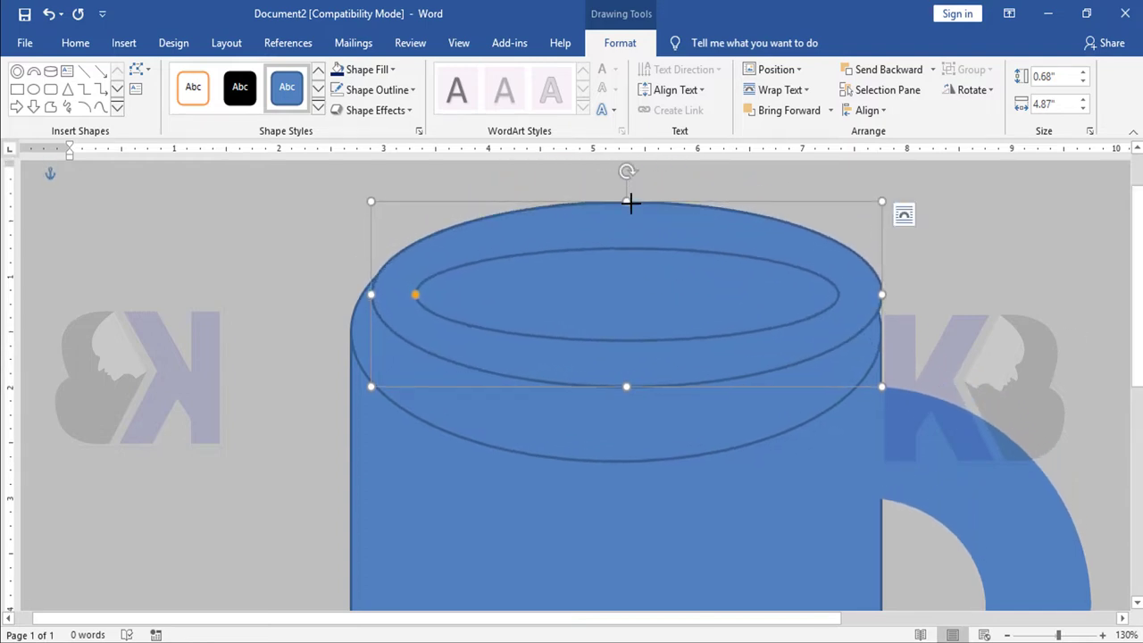
drag(628, 386, 626, 461)
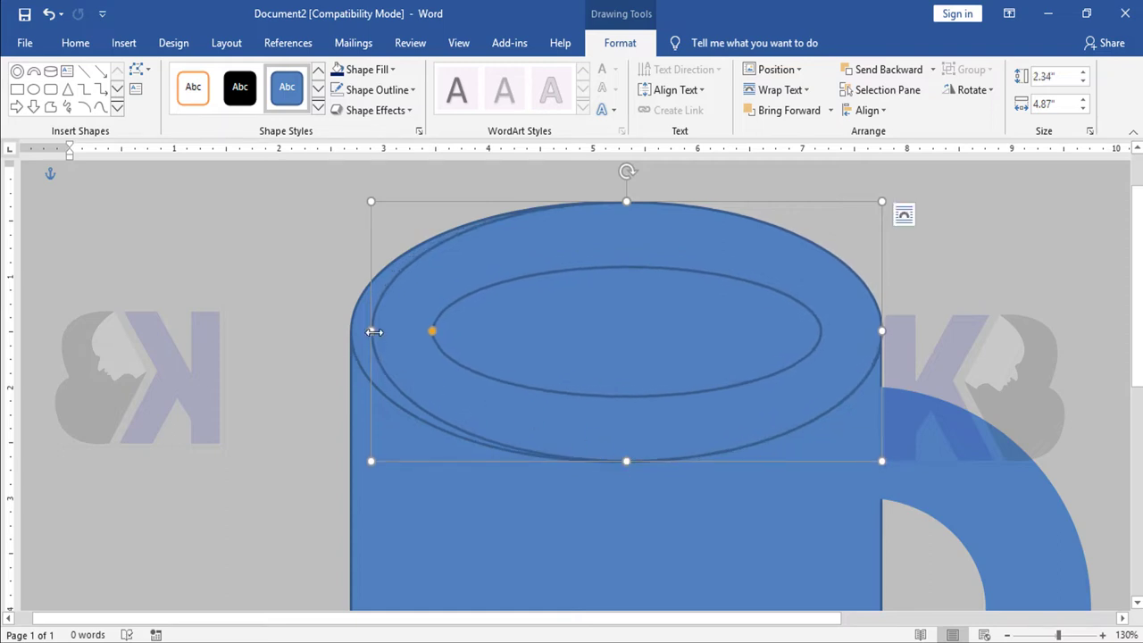
drag(370, 330, 350, 332)
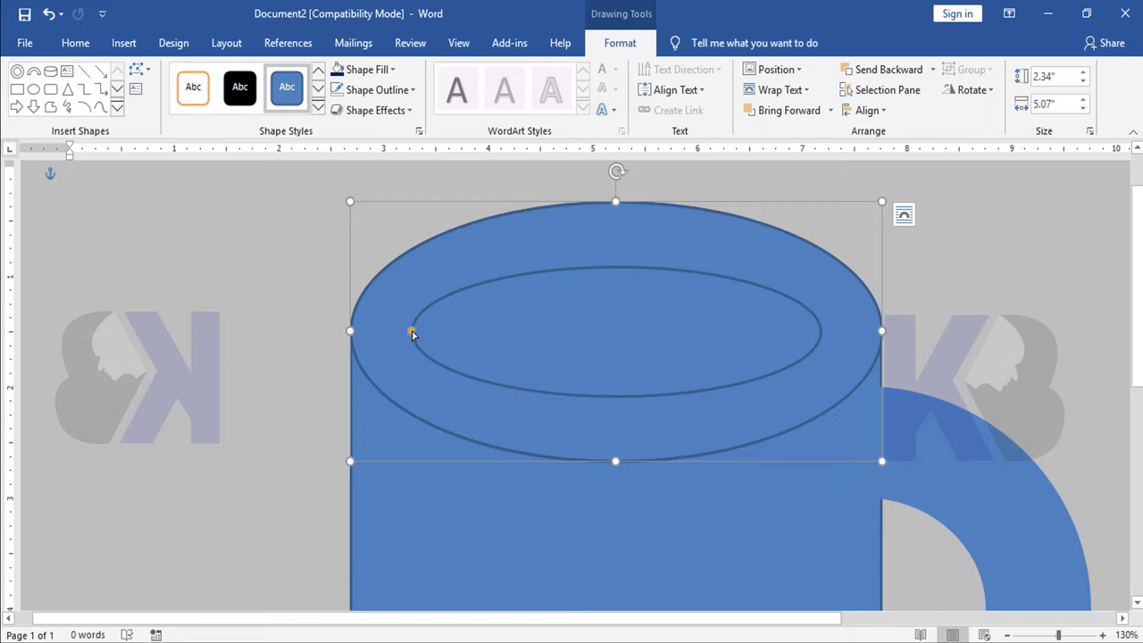
drag(411, 332, 360, 344)
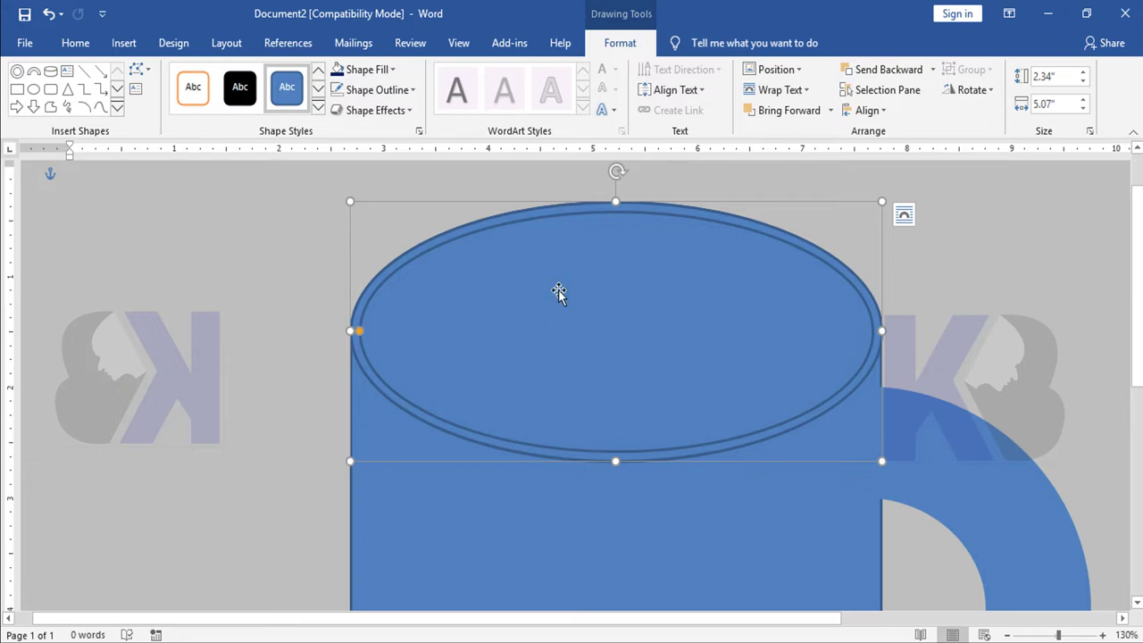
- Fill the rim ring white and group it with the mug body
click(382, 72)
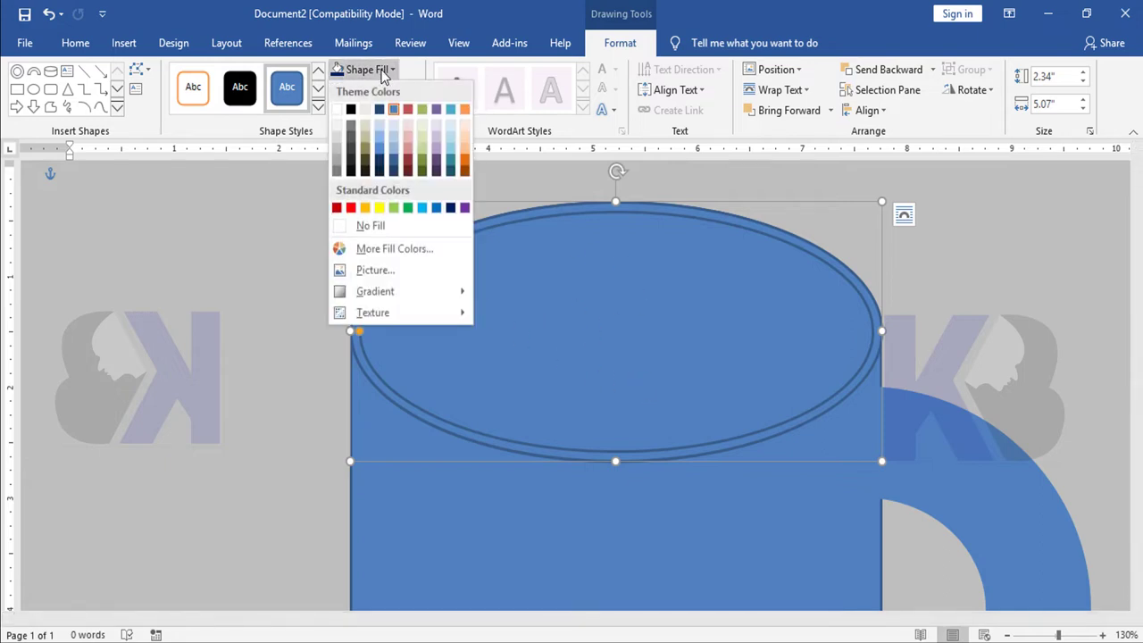
click(337, 110)
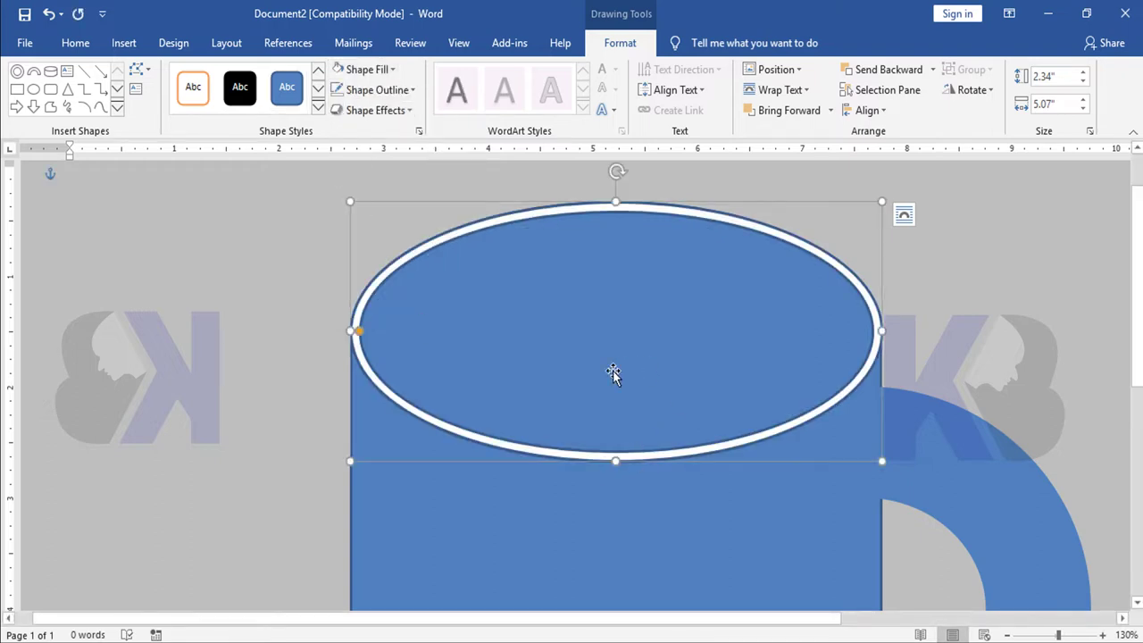
shift+click(539, 567)
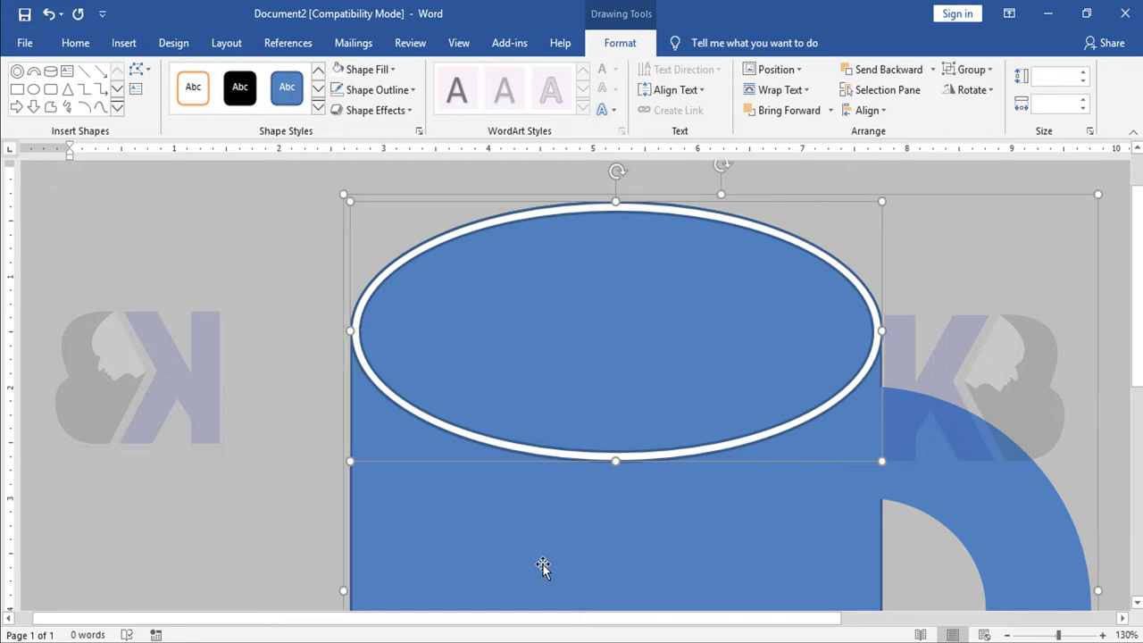
click(971, 69)
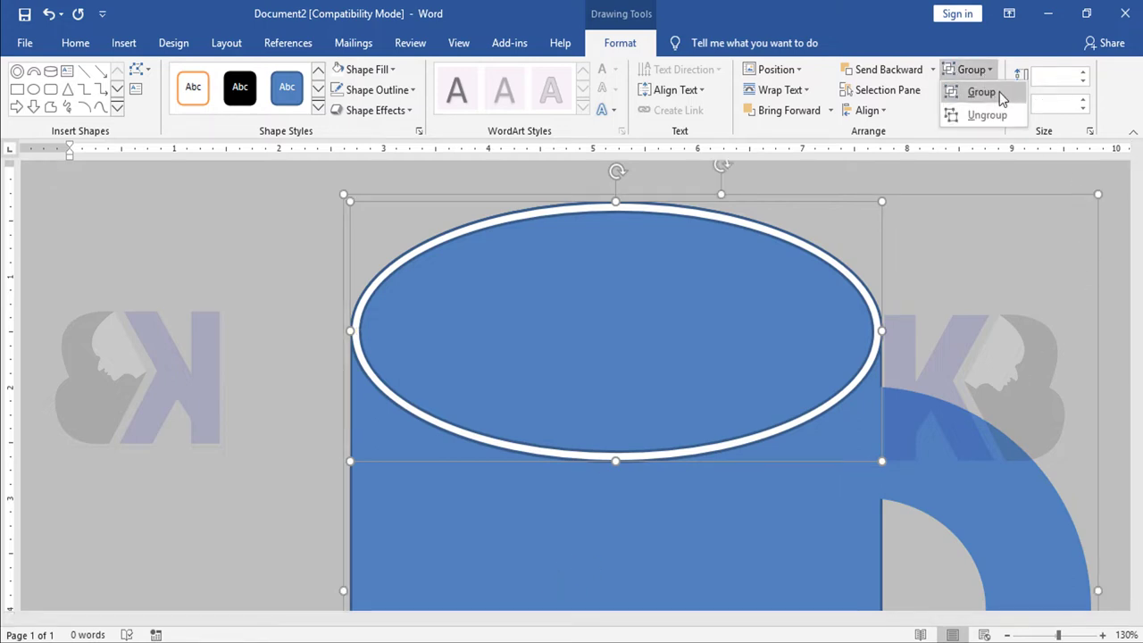
click(982, 92)
click(983, 312)
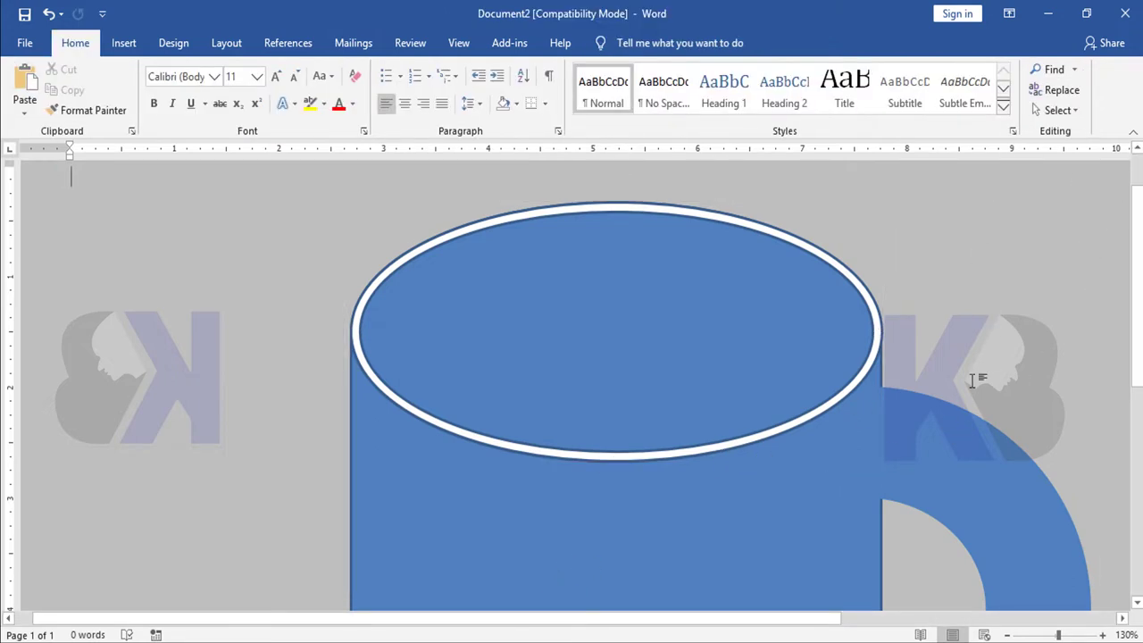
ctrl+scroll(975, 377, down, 4)
ctrl+scroll(916, 365, down, 3)
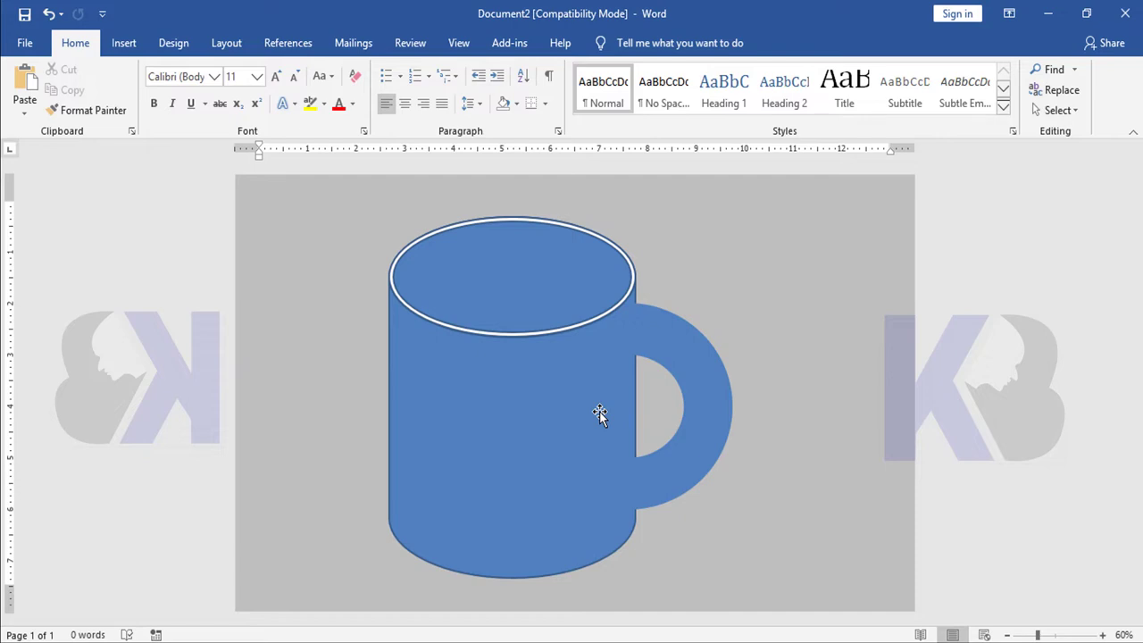
ctrl+scroll(599, 410, up, 5)
ctrl+scroll(604, 415, up, 1)
double_click(555, 298)
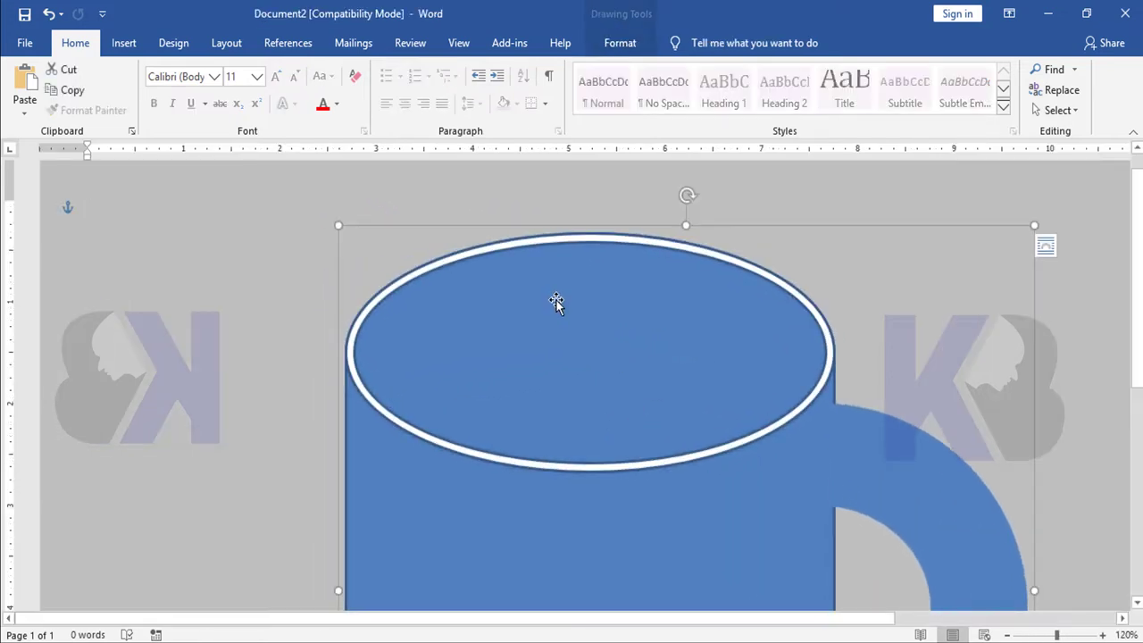
click(521, 361)
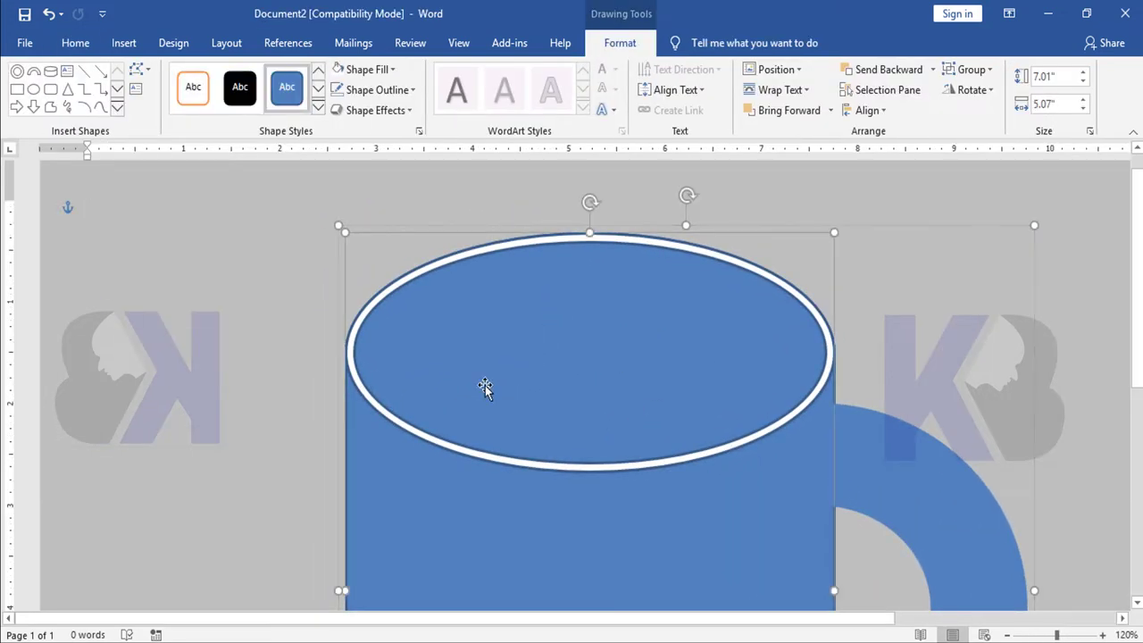
click(447, 259)
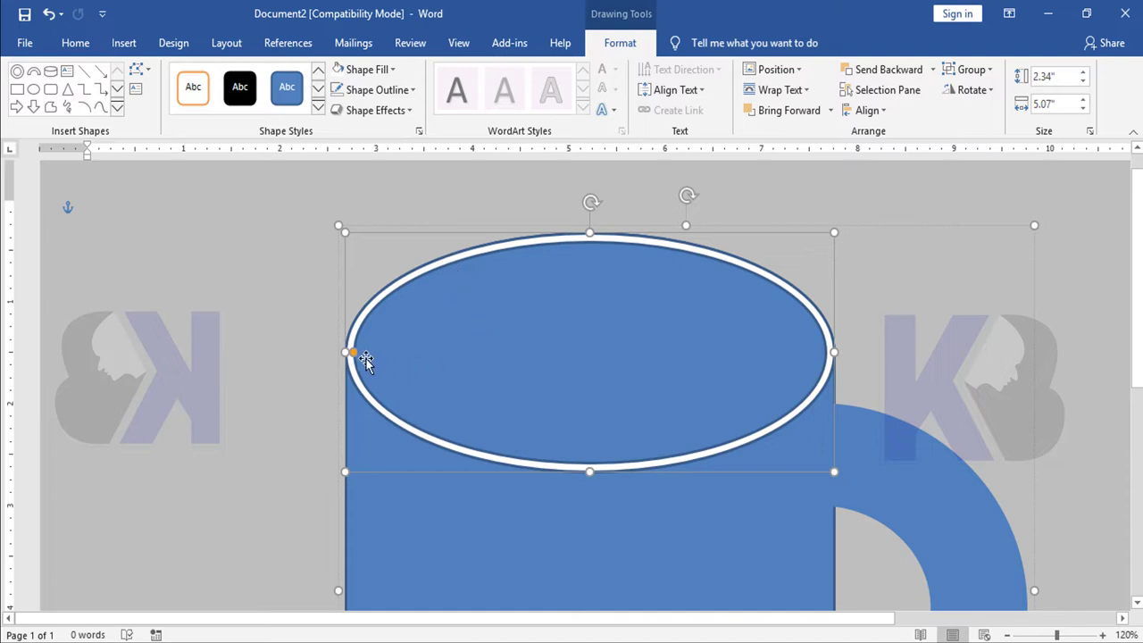
ctrl+scroll(499, 384, up, 2)
ctrl+scroll(499, 384, up, 2)
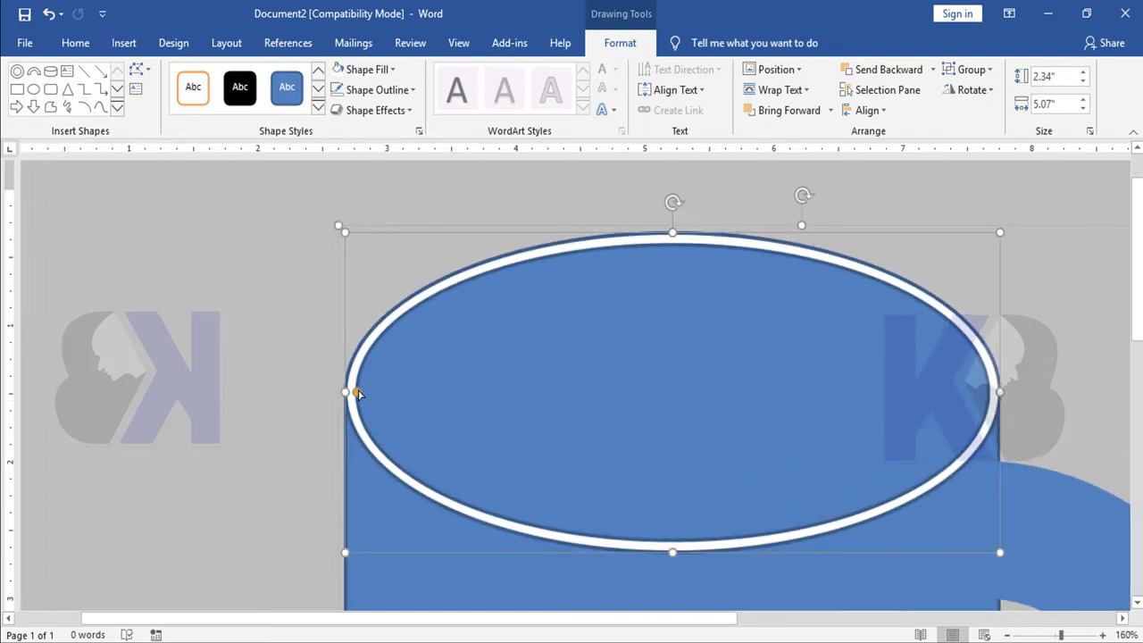
drag(357, 394, 358, 392)
scroll(508, 421, down, 5)
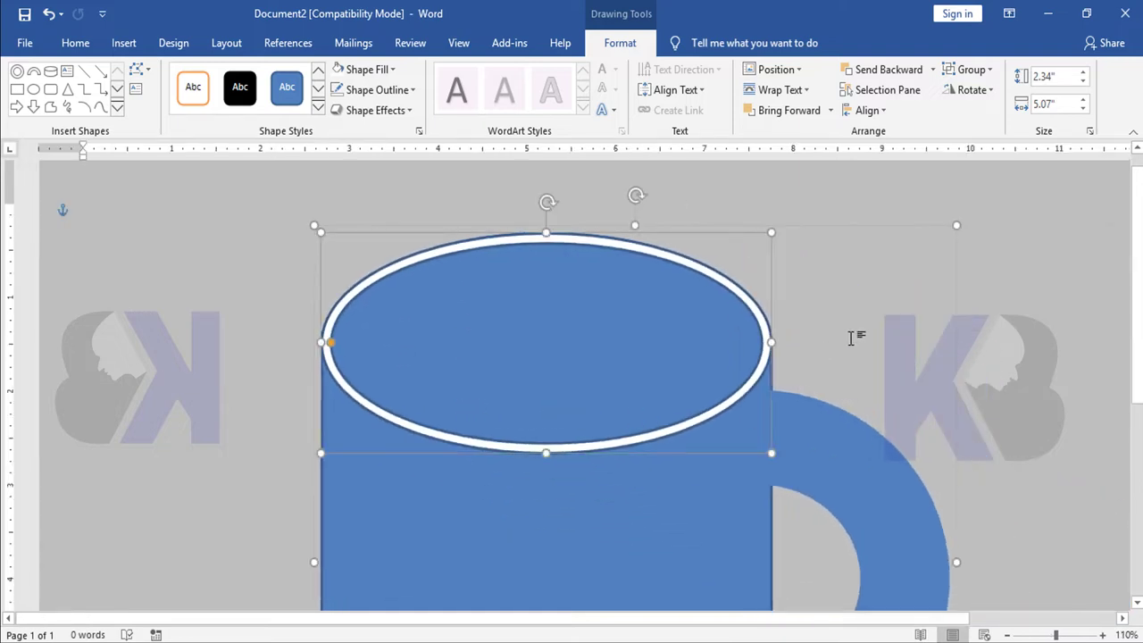
scroll(855, 334, down, 4)
scroll(849, 358, down, 1)
click(816, 375)
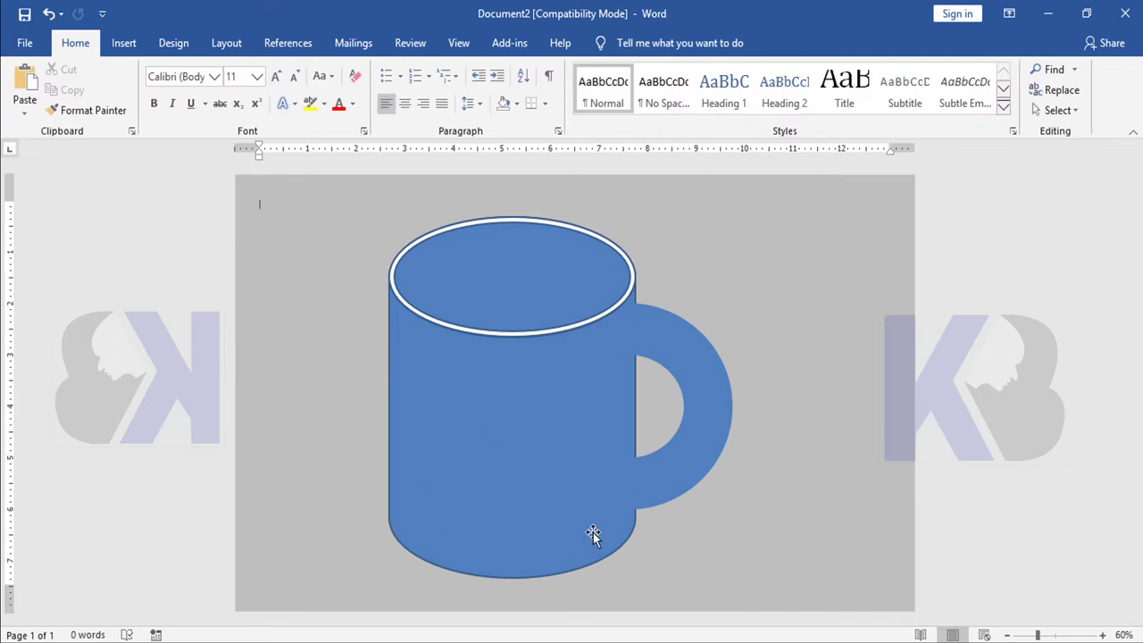
scroll(601, 528, up, 4)
scroll(601, 529, up, 4)
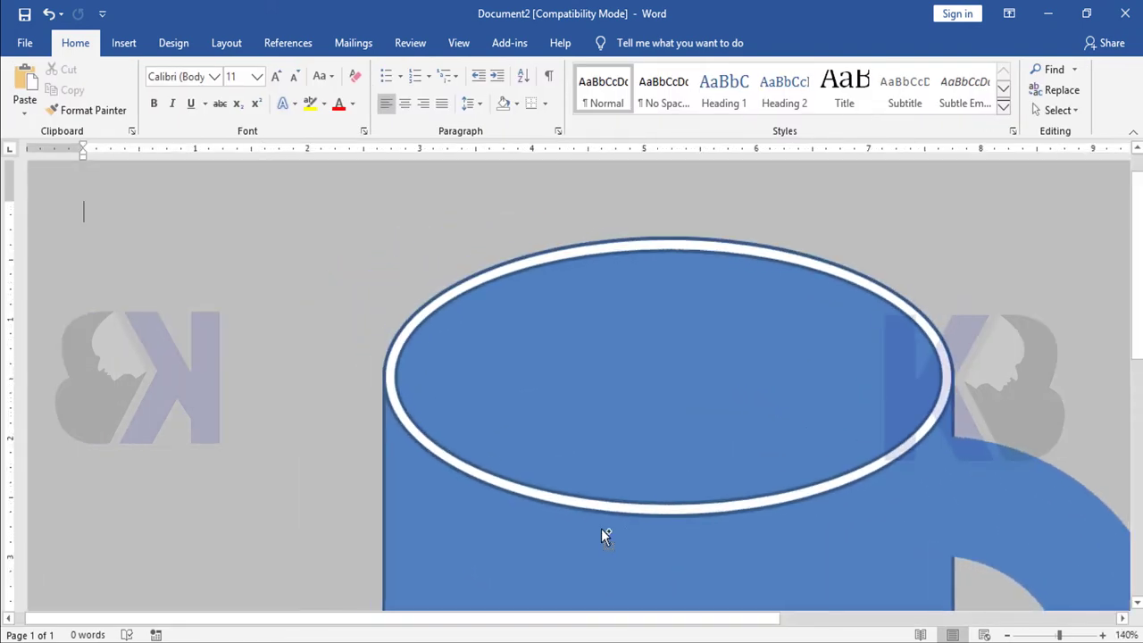
scroll(578, 452, down, 6)
scroll(578, 454, down, 2)
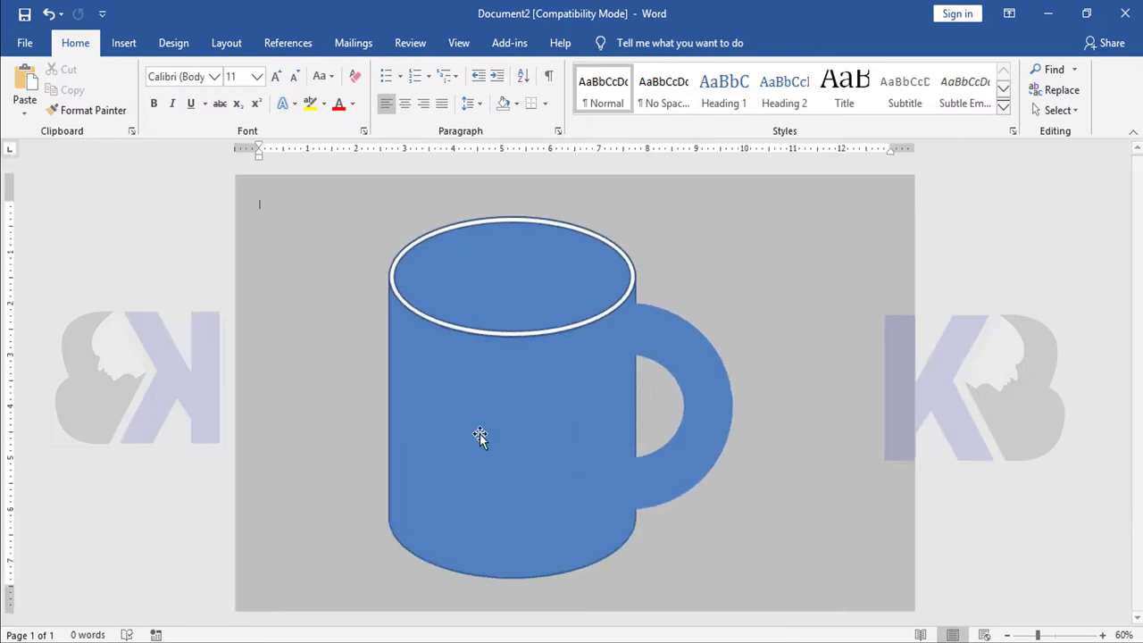
click(549, 451)
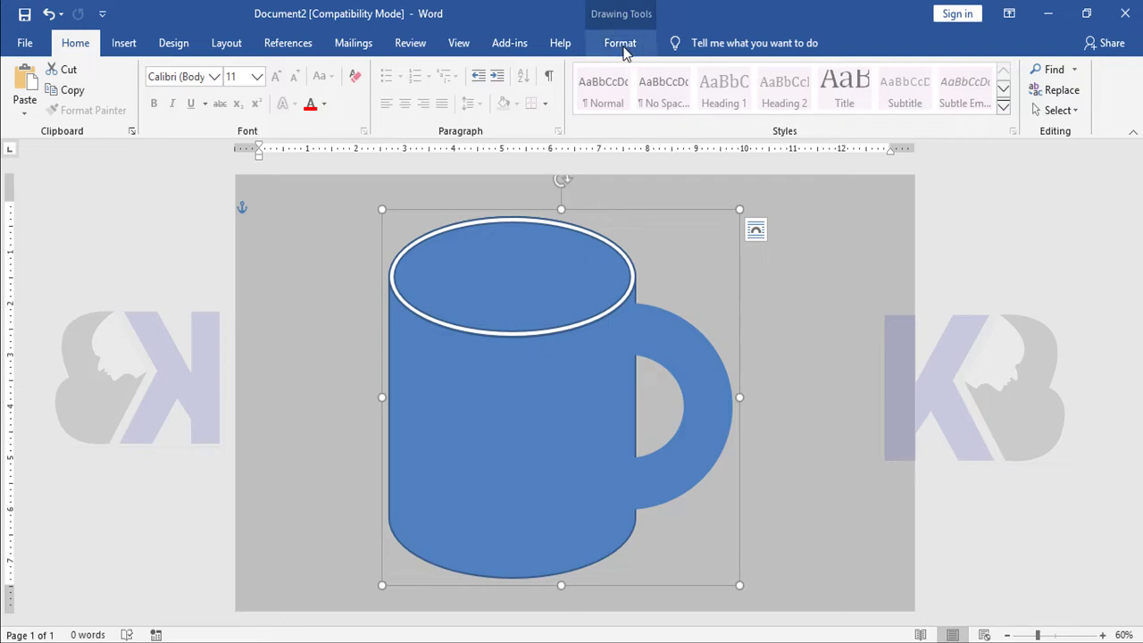
- Fill the whole mug group navy blue
click(621, 45)
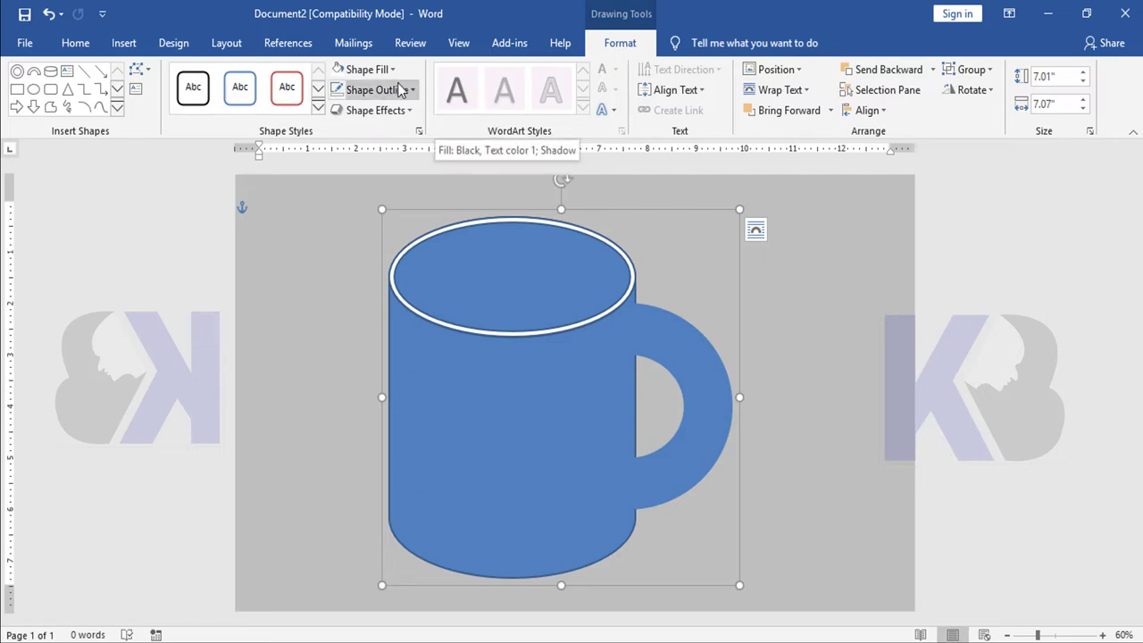
click(374, 75)
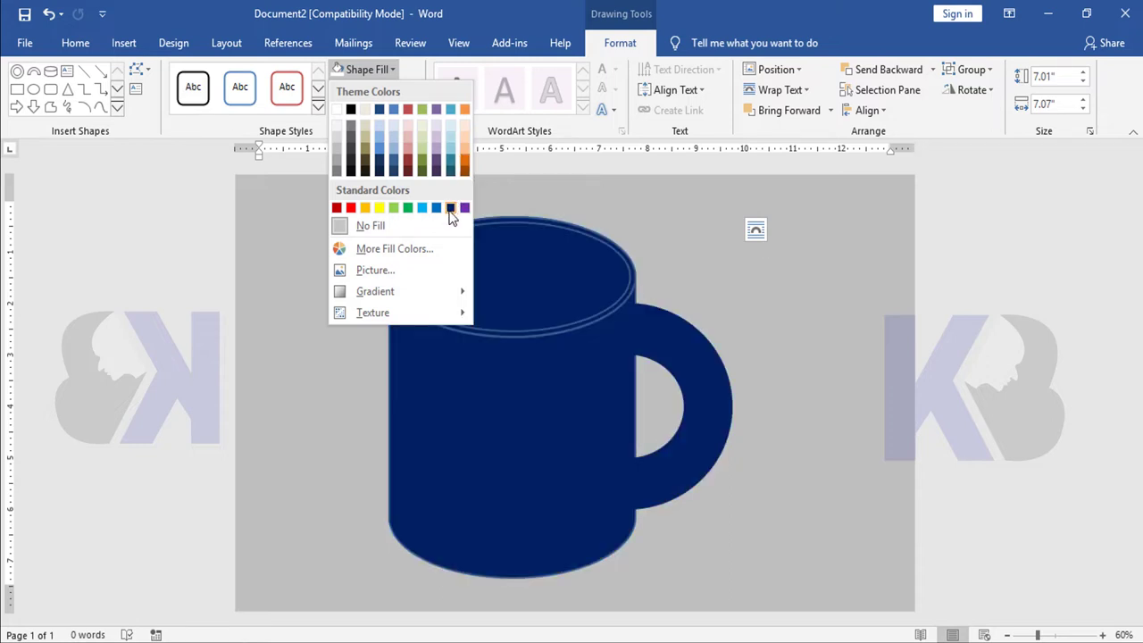
click(451, 209)
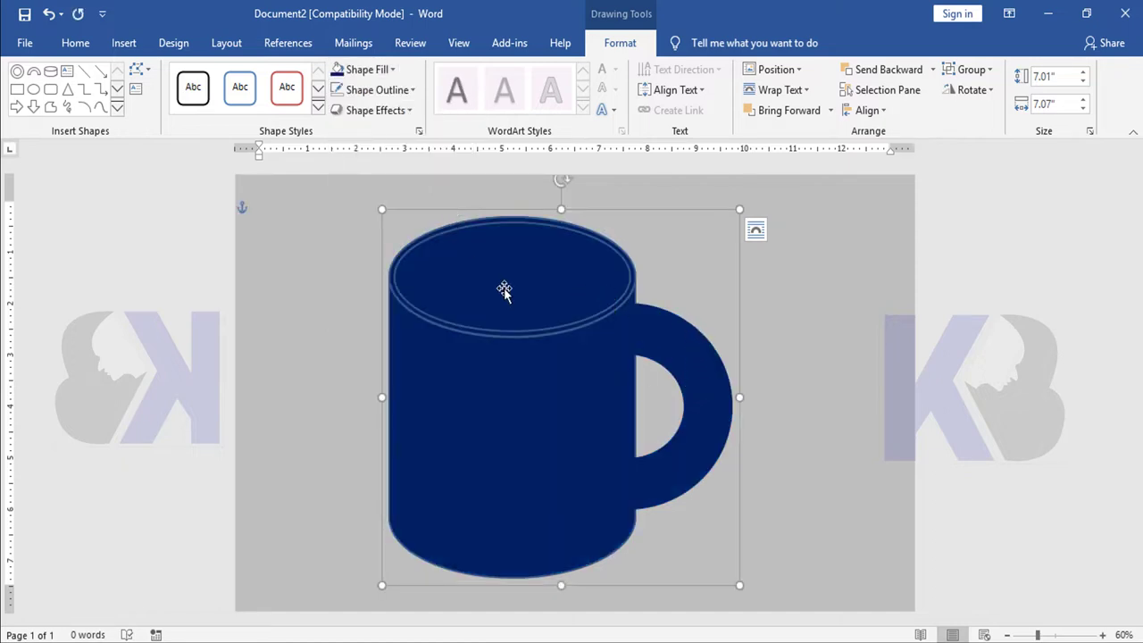
ctrl+scroll(602, 340, up, 2)
ctrl+scroll(601, 340, up, 4)
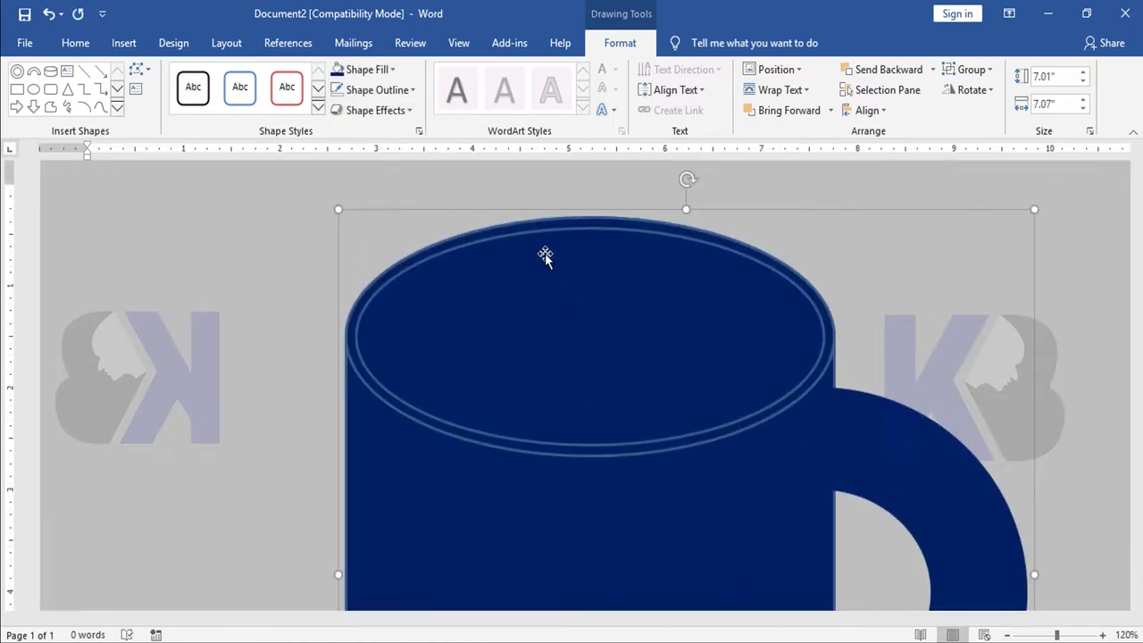
- Make the rim ellipse inside the group white again
click(598, 349)
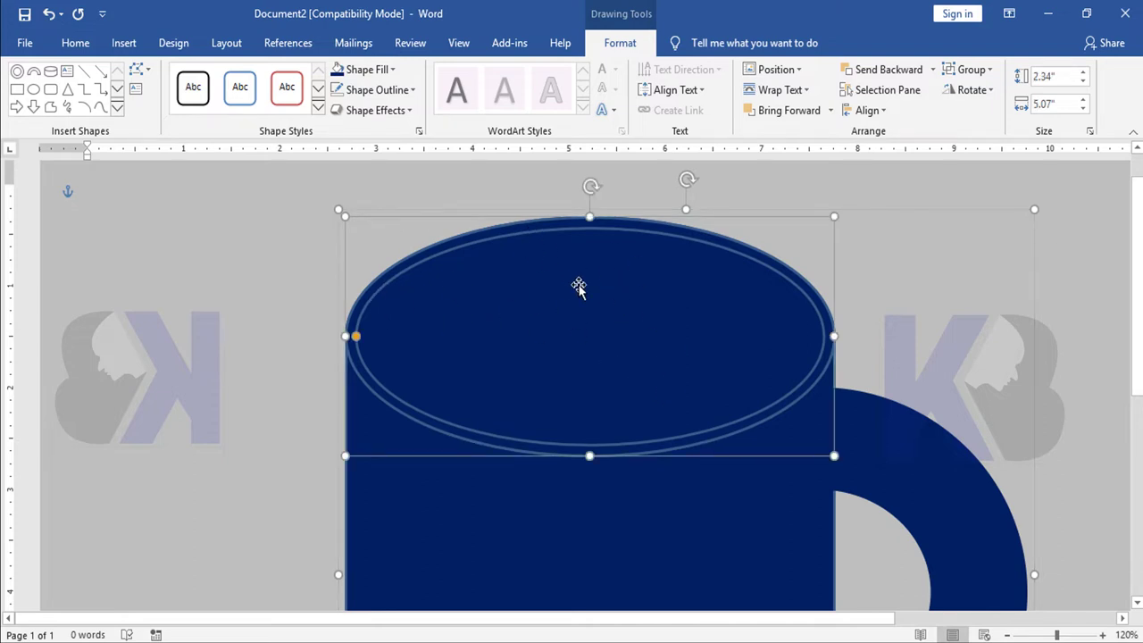
click(392, 69)
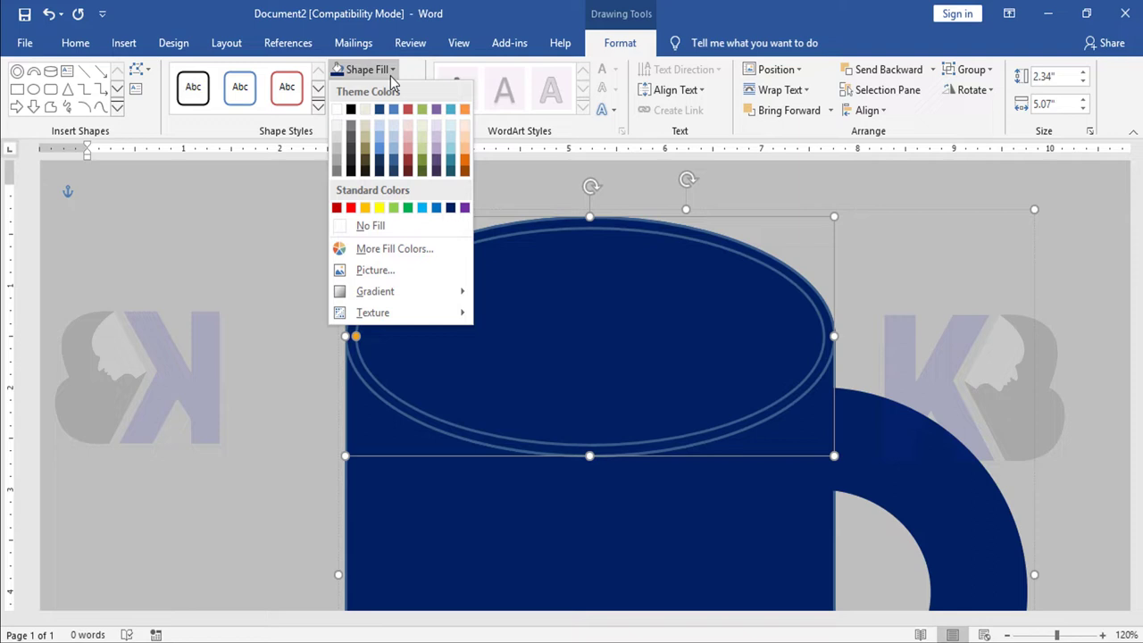
click(336, 111)
ctrl+scroll(884, 277, down, 5)
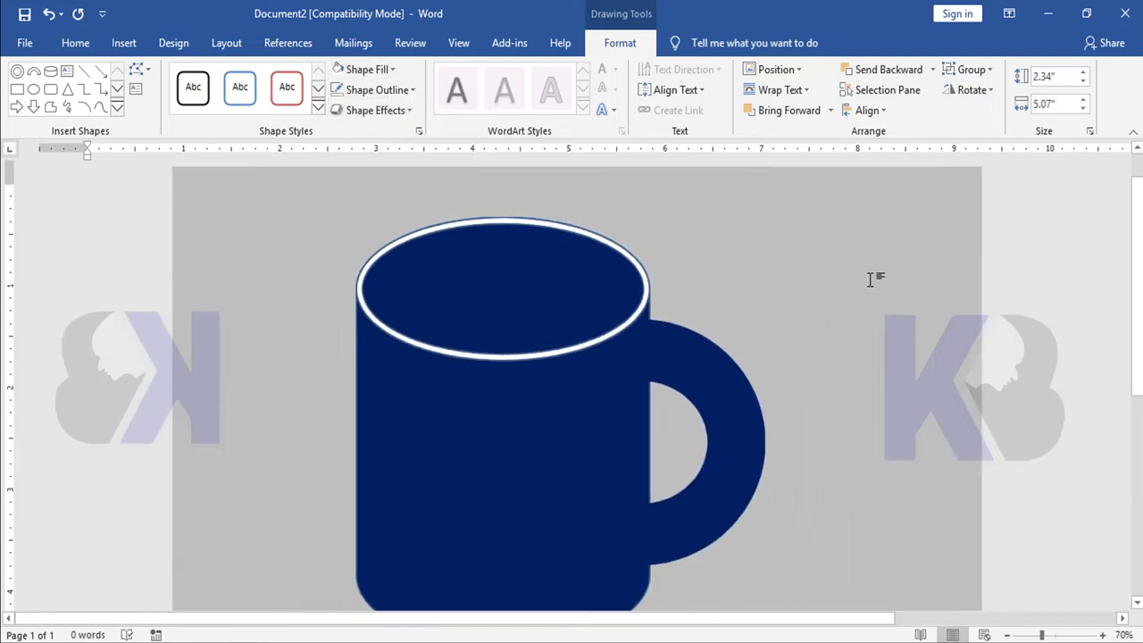
click(742, 250)
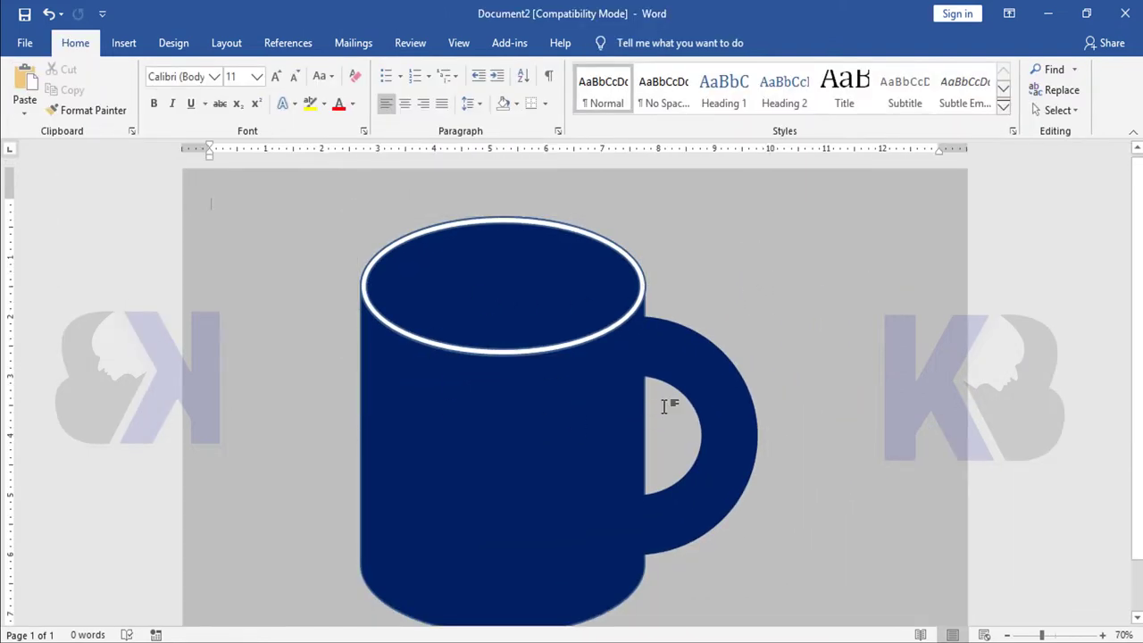
scroll(663, 406, down, 2)
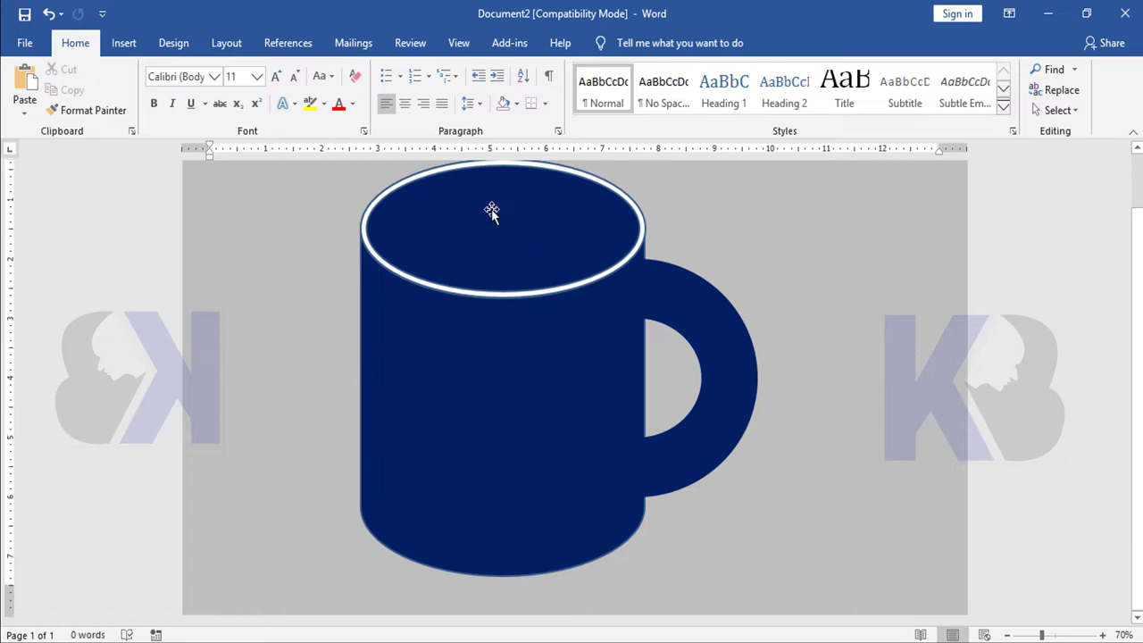
ctrl+scroll(699, 404, up, 6)
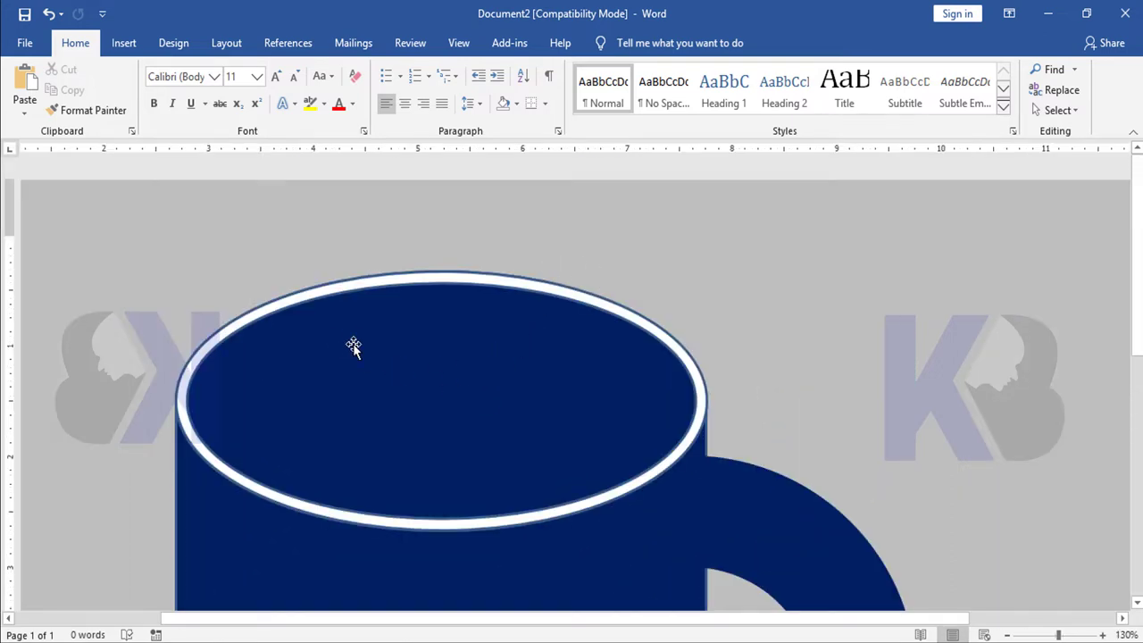
- Draw an oval filling the mug's opening, about 2.18" by 4.93", just inside the rim
click(123, 43)
click(175, 111)
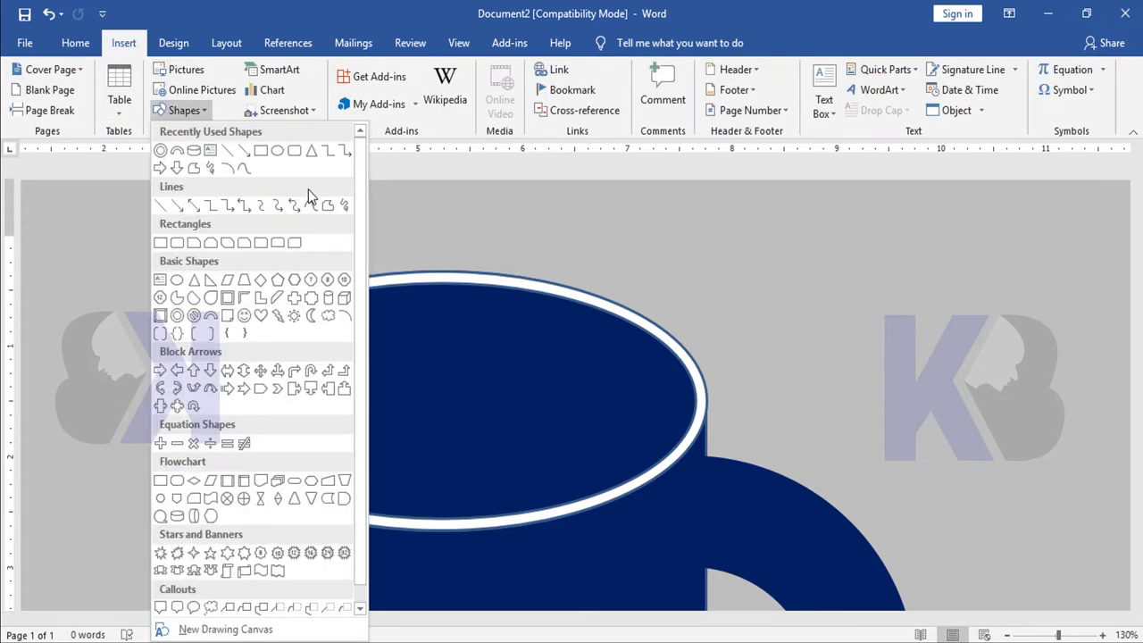
click(277, 153)
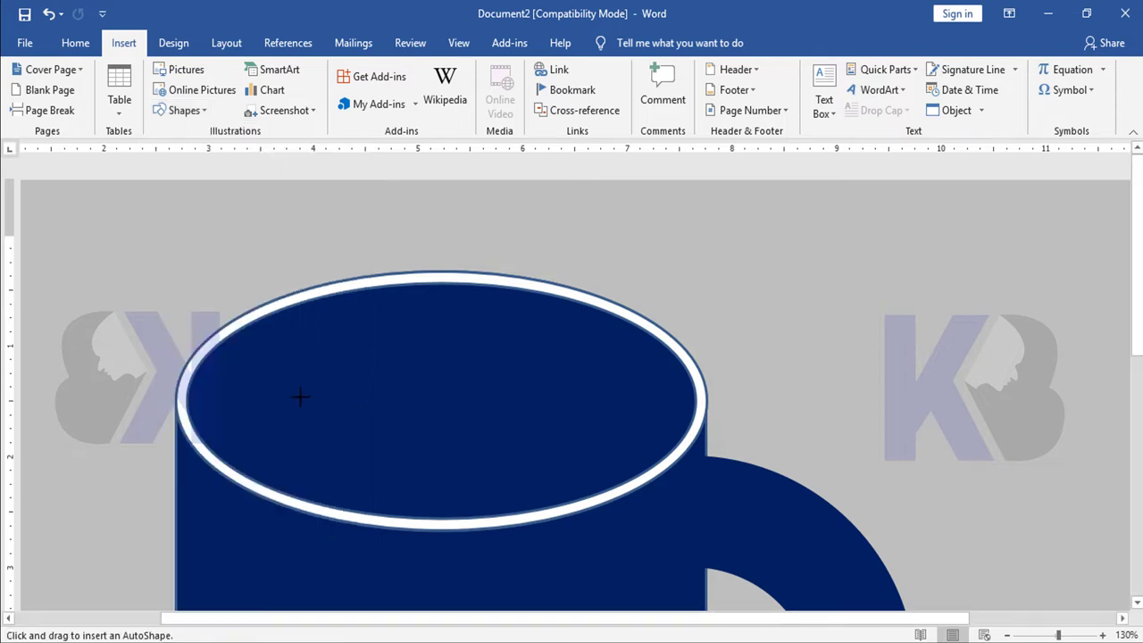
drag(251, 383, 701, 435)
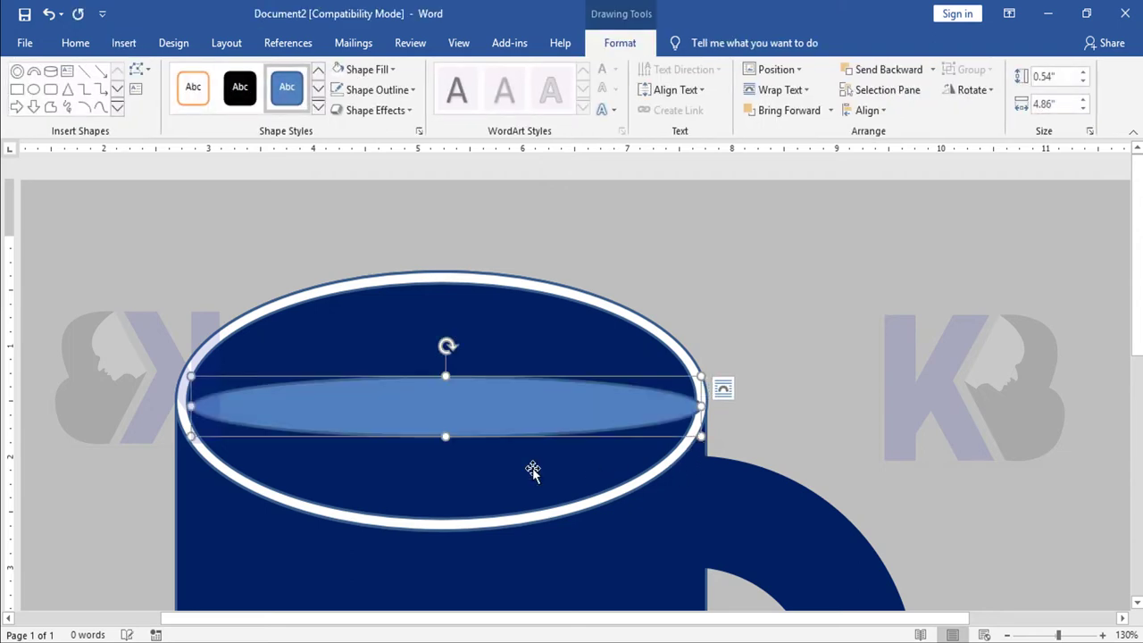
drag(447, 375, 449, 277)
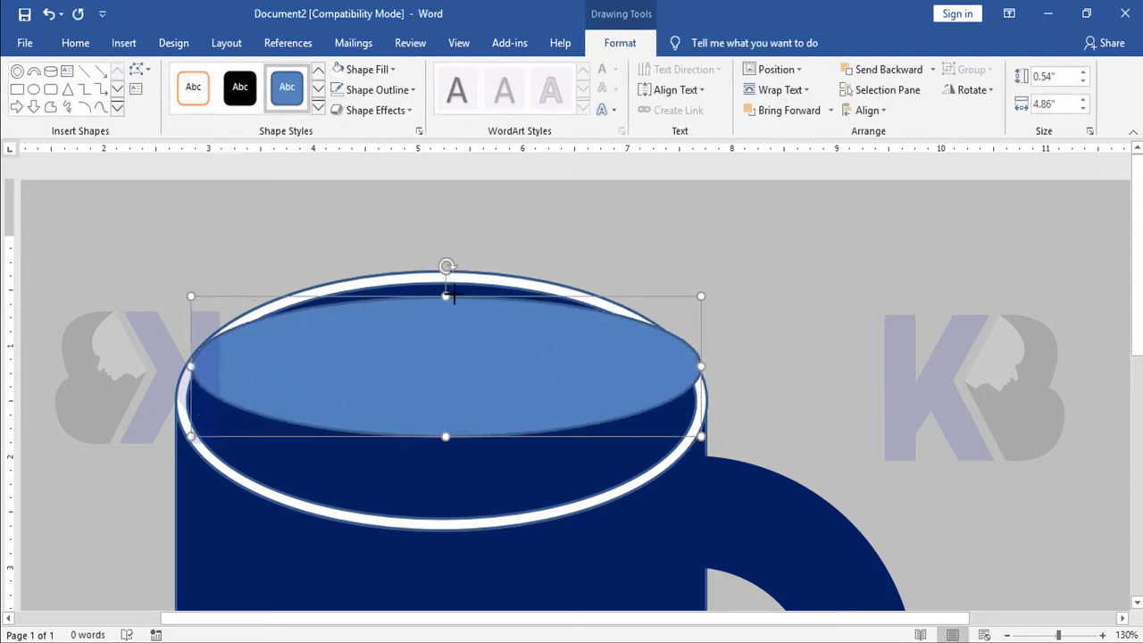
drag(446, 436, 434, 521)
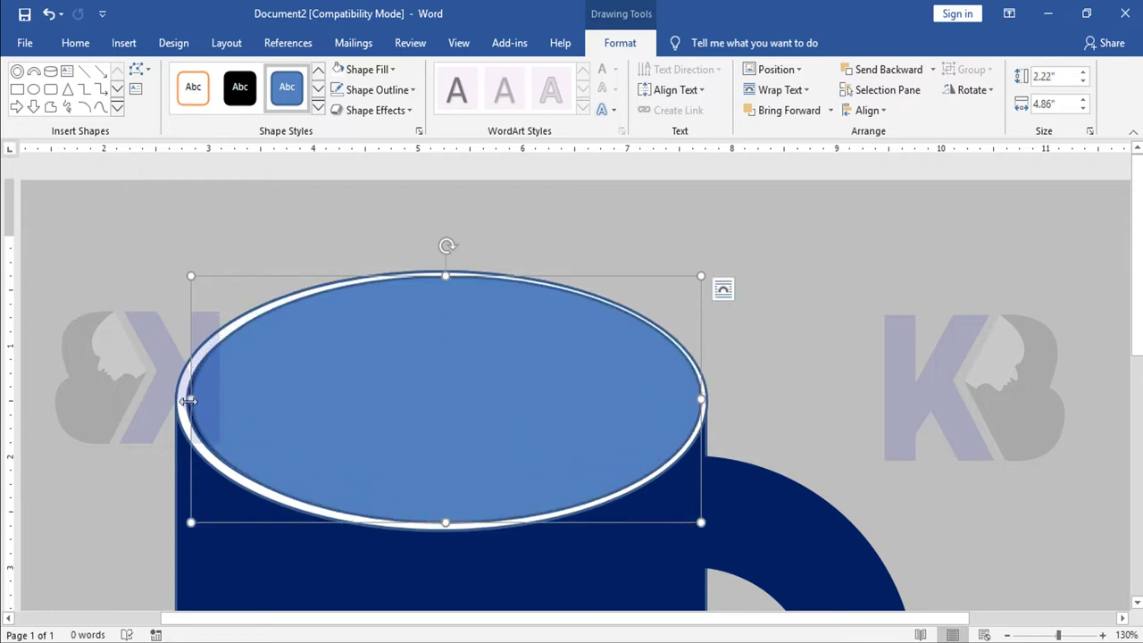
drag(188, 399, 182, 399)
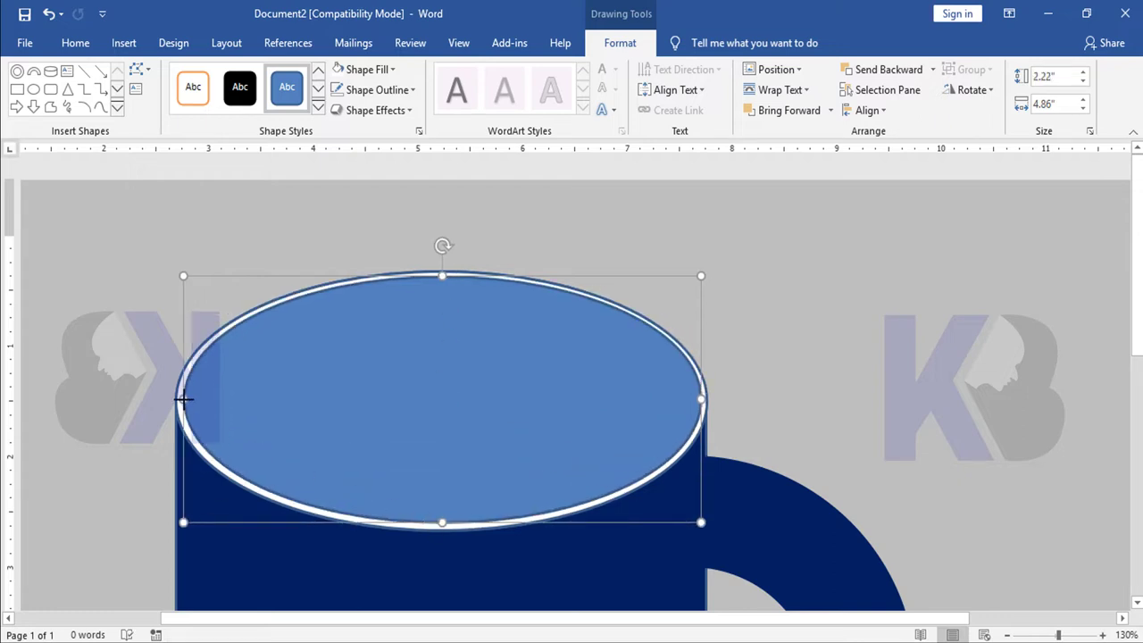
drag(700, 400, 689, 401)
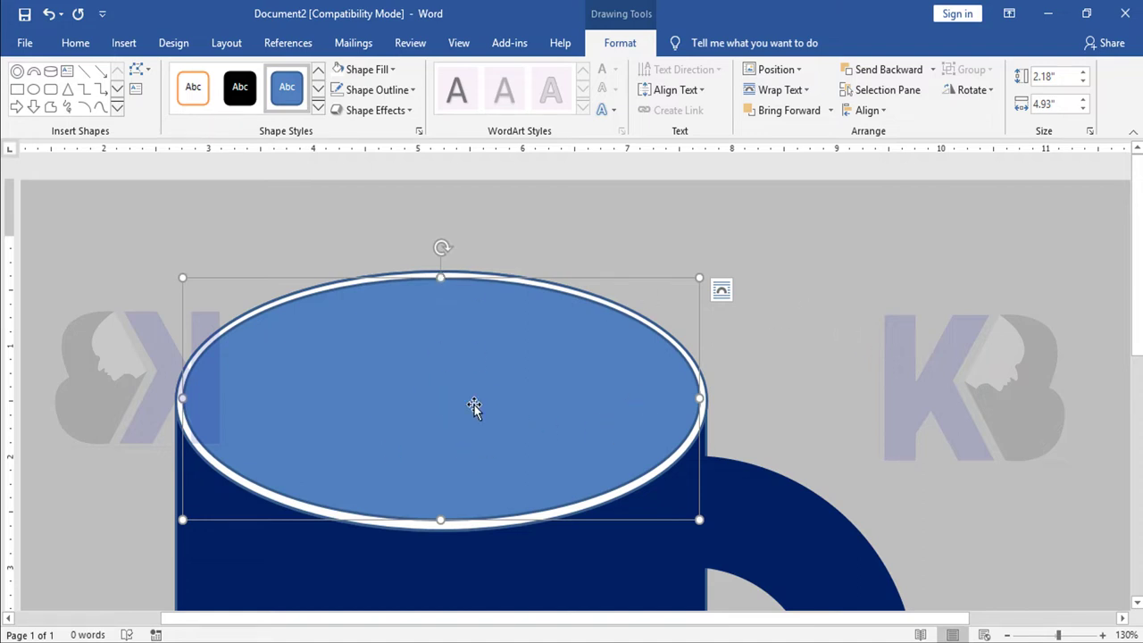
- Open the Format Shape pane for the blue top oval, leaving its outline unchanged
scroll(547, 402, down, 4)
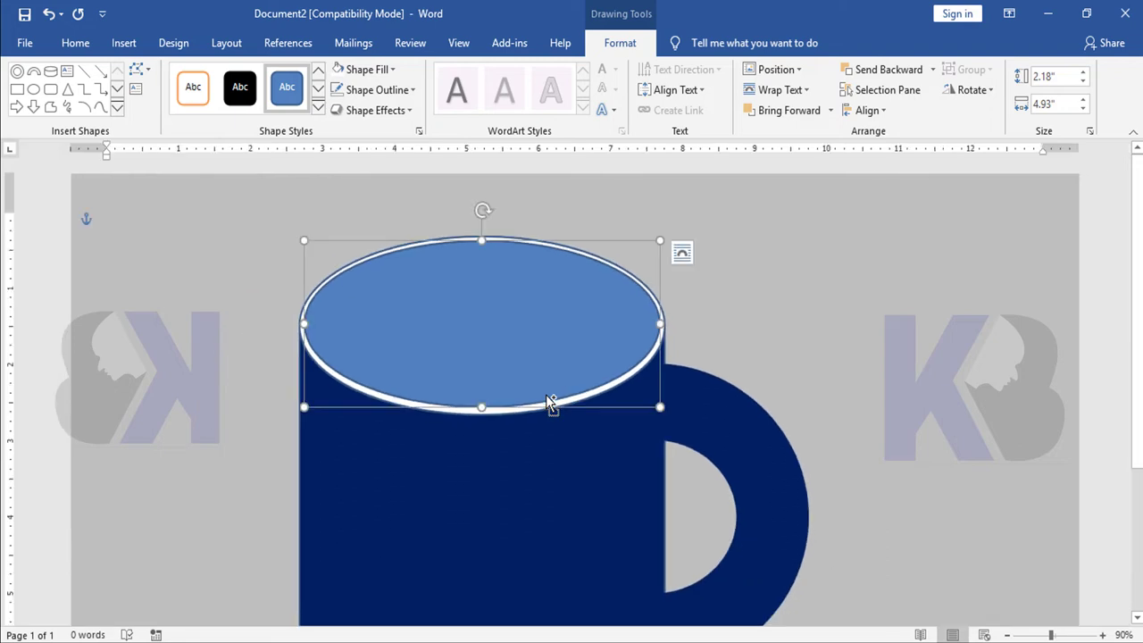
scroll(549, 393, up, 2)
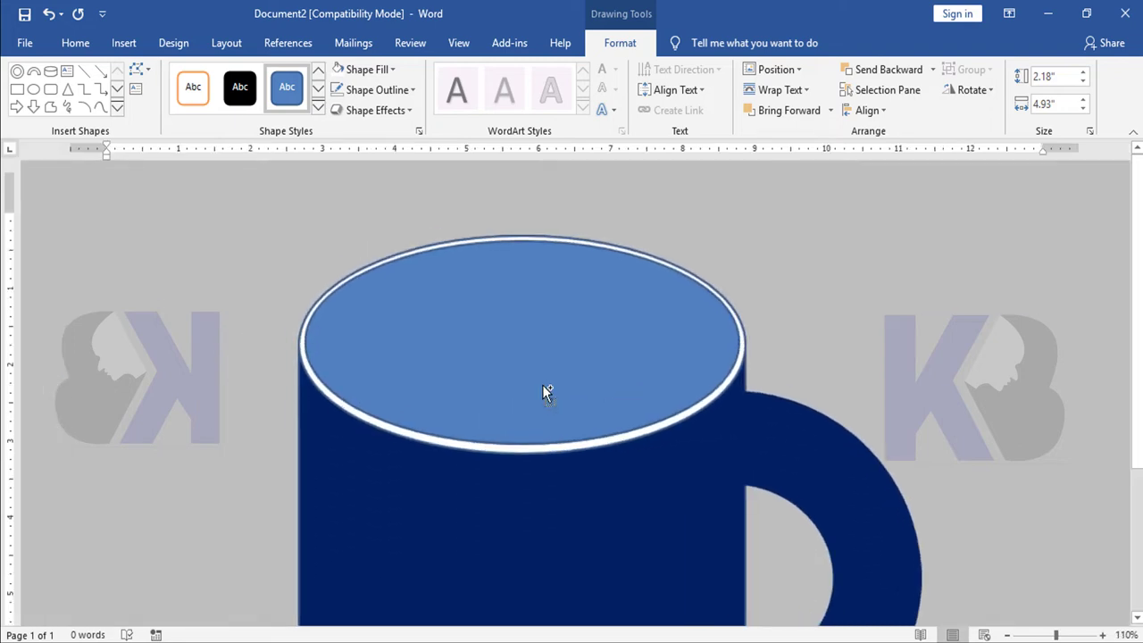
click(370, 90)
click(382, 244)
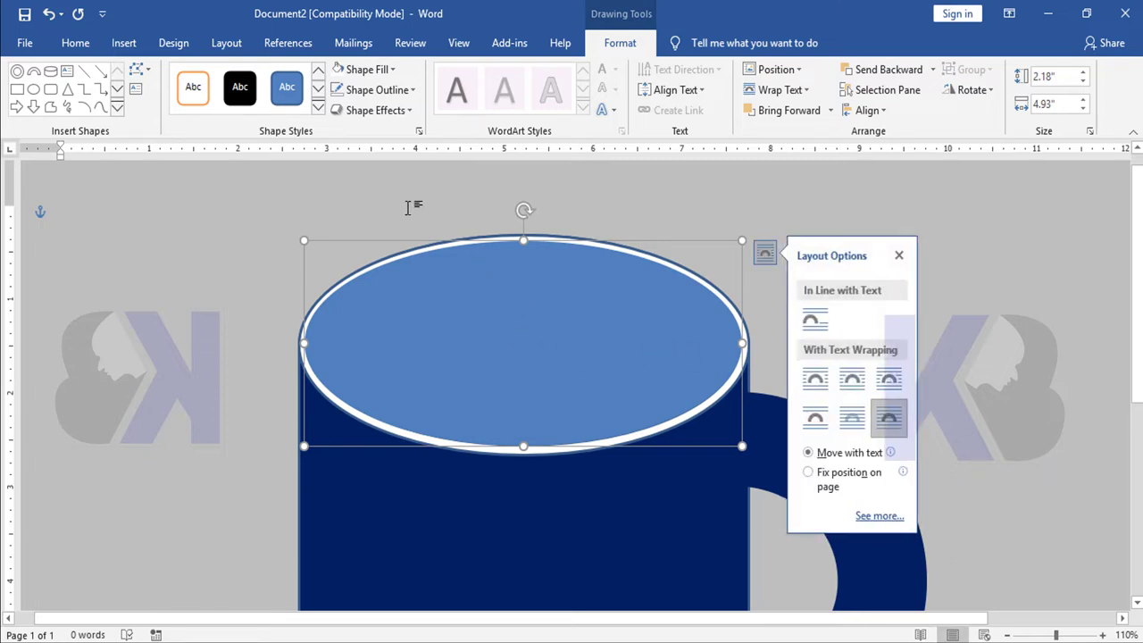
click(417, 132)
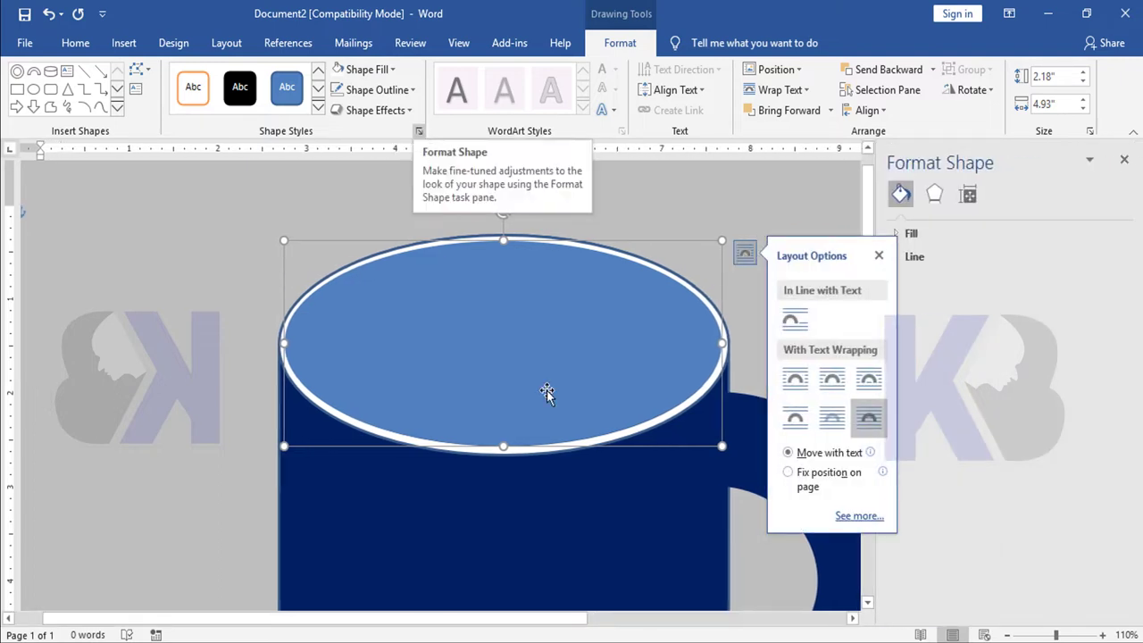
- Give the mug's top oval a gradient fill, trying a diagonal 135° direction first
click(950, 236)
click(879, 256)
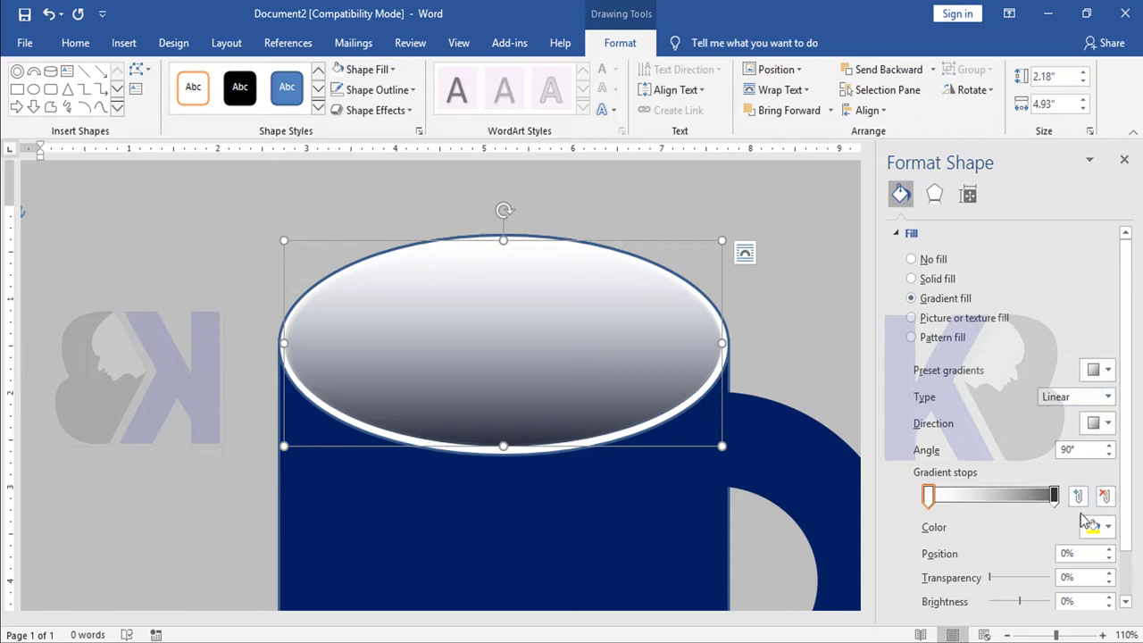
click(1108, 423)
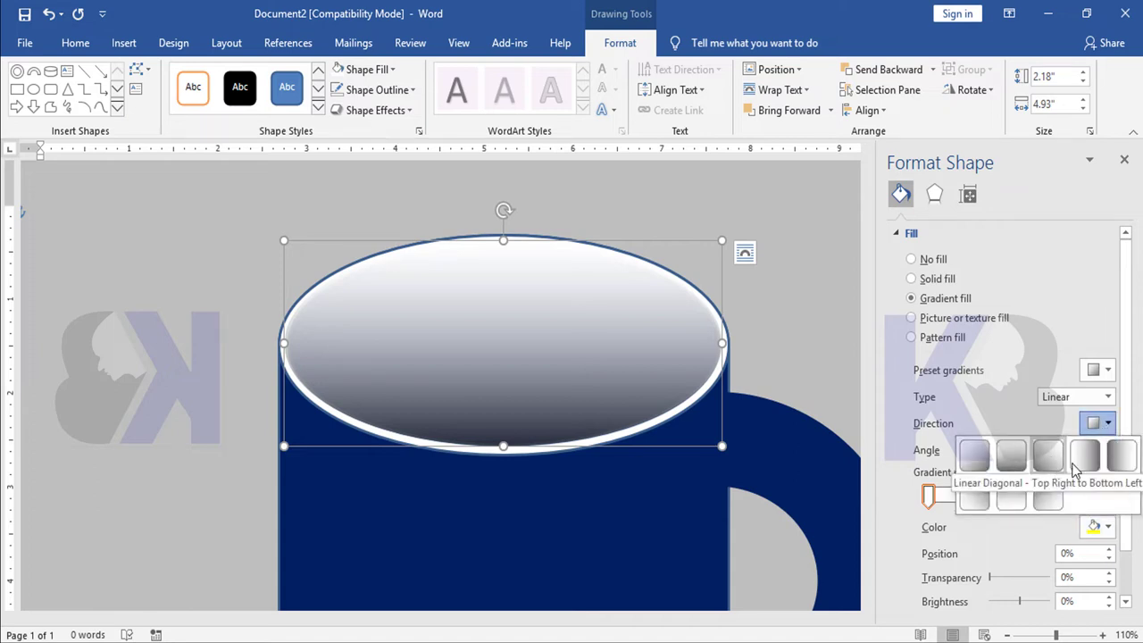
click(1054, 460)
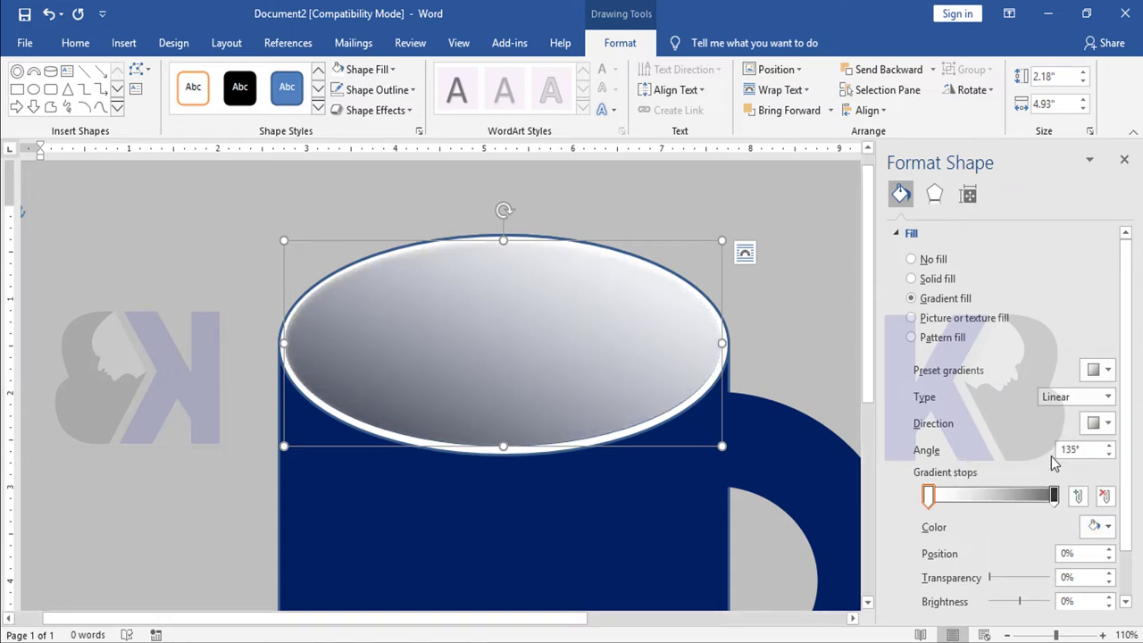
- Keep the gradient type Linear and set its angle to 90°
ctrl+scroll(561, 367, down, 6)
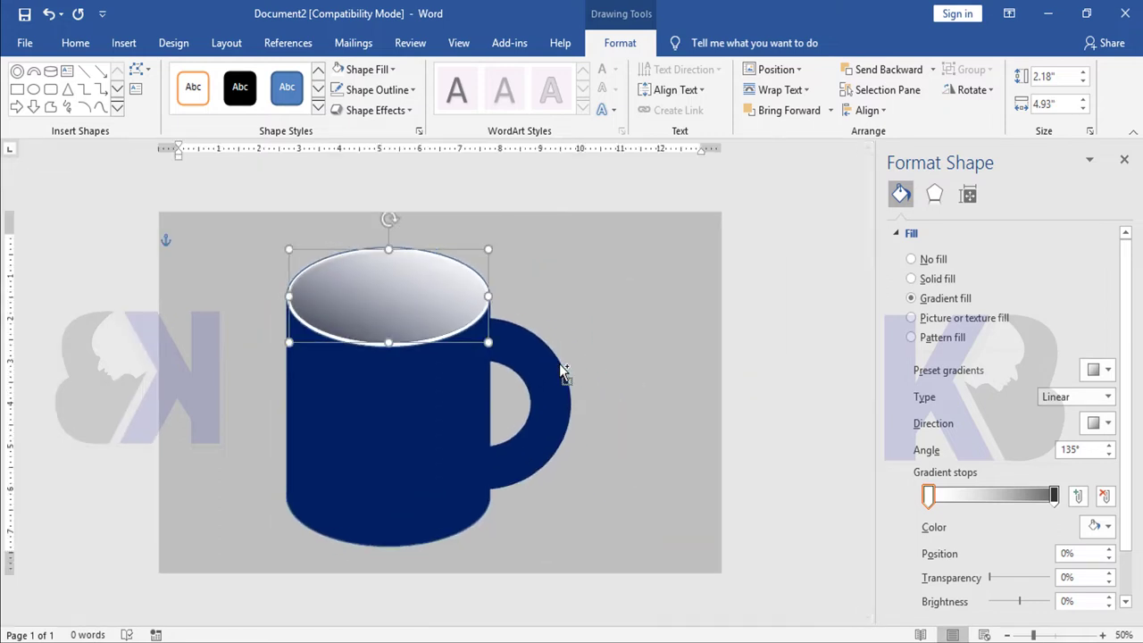
ctrl+scroll(559, 363, up, 1)
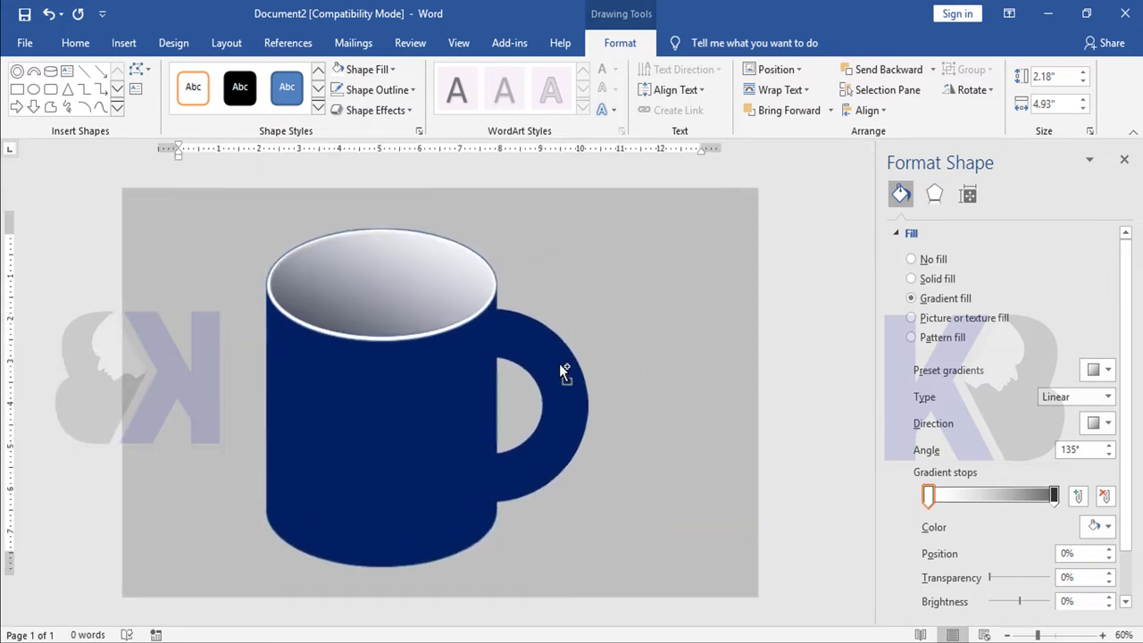
click(1085, 400)
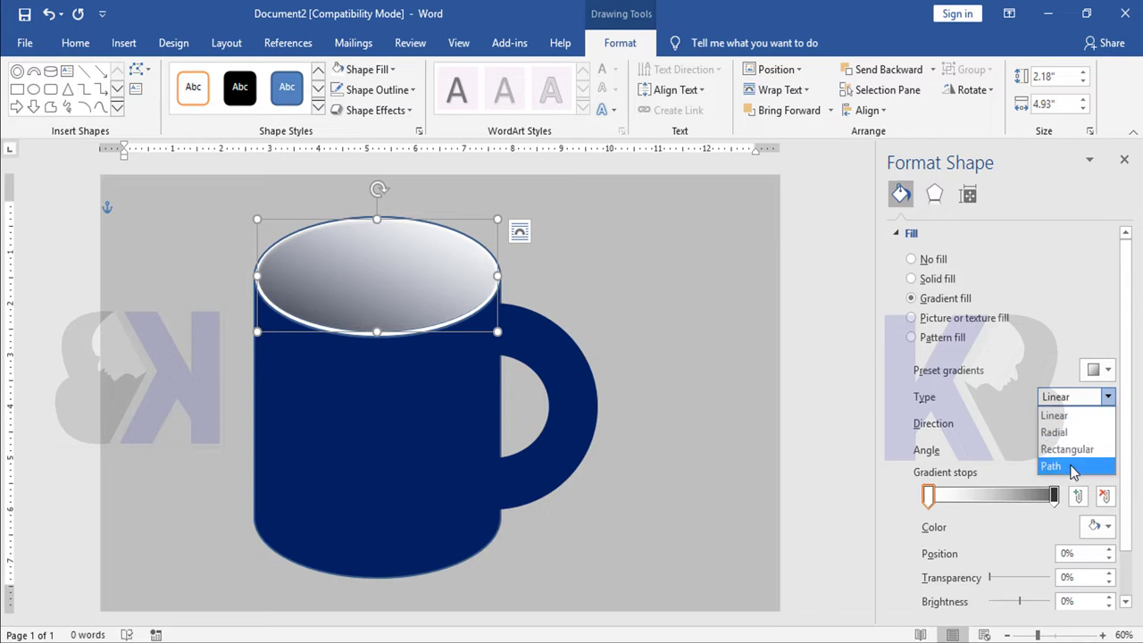
click(1054, 414)
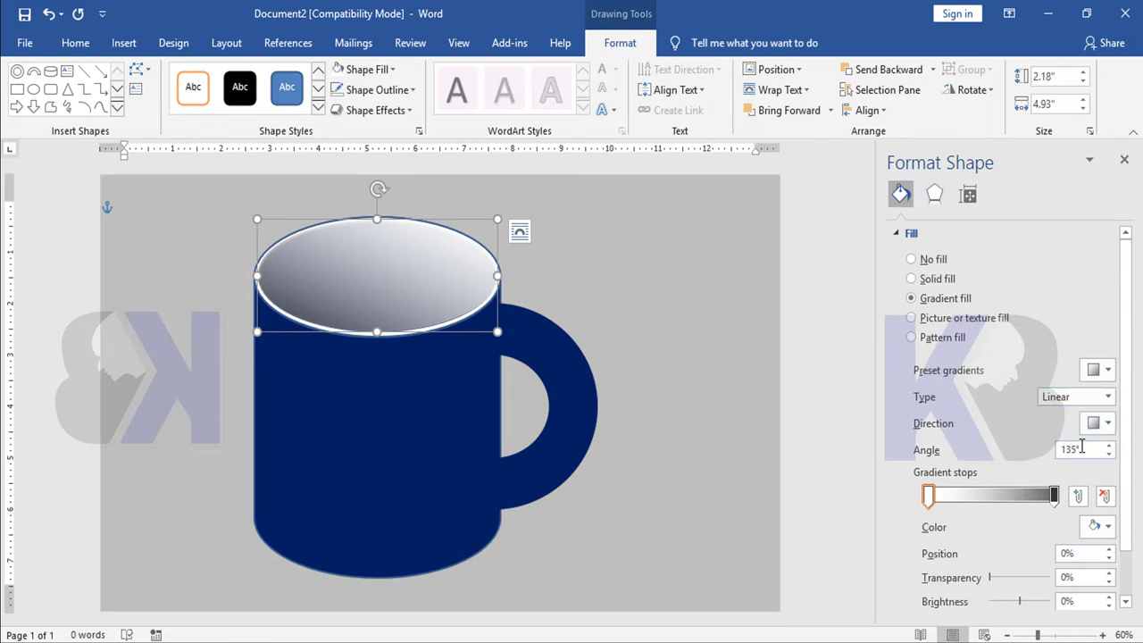
drag(1081, 447, 1034, 458)
text(90)
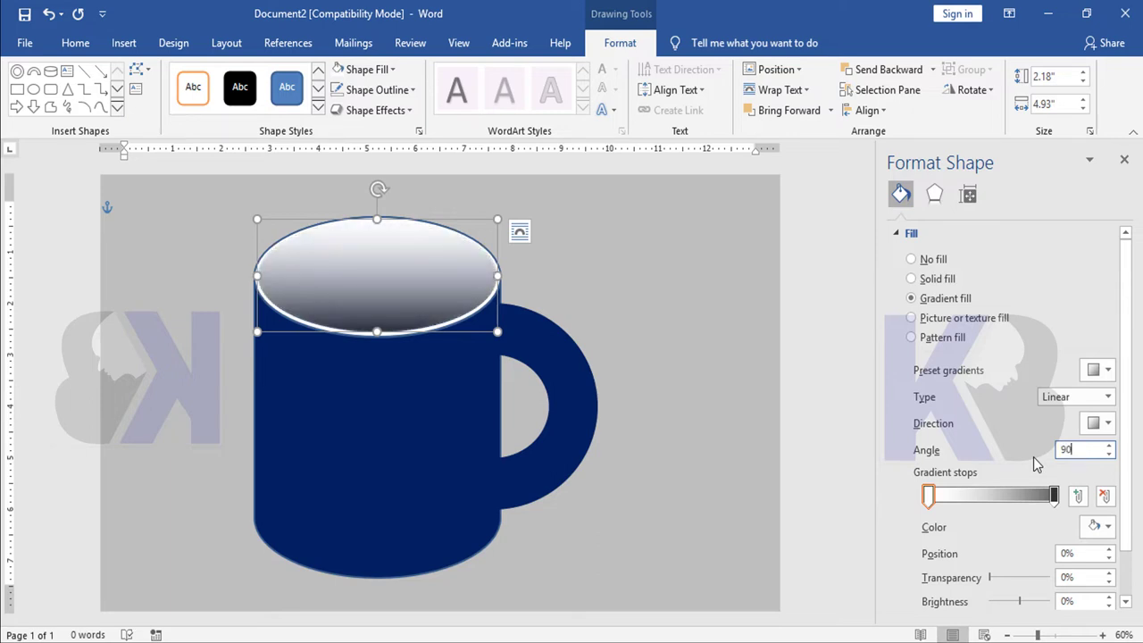
key(Return)
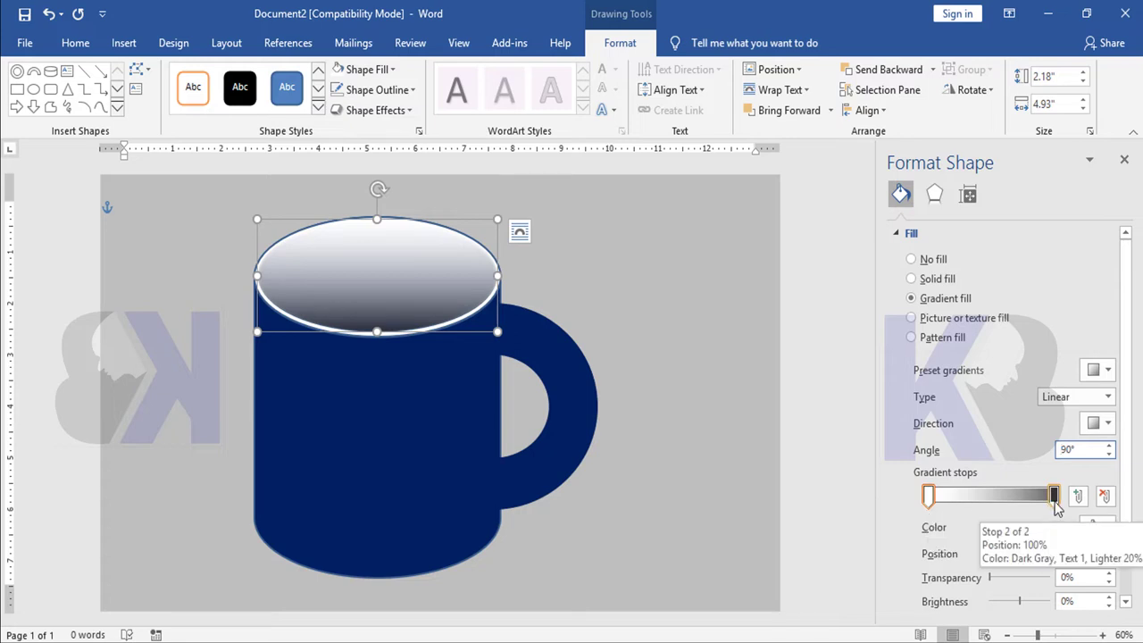
- Preview the white-to-dark-grey gradient, then select the rim oval together with the mug body
scroll(1076, 554, down, 1)
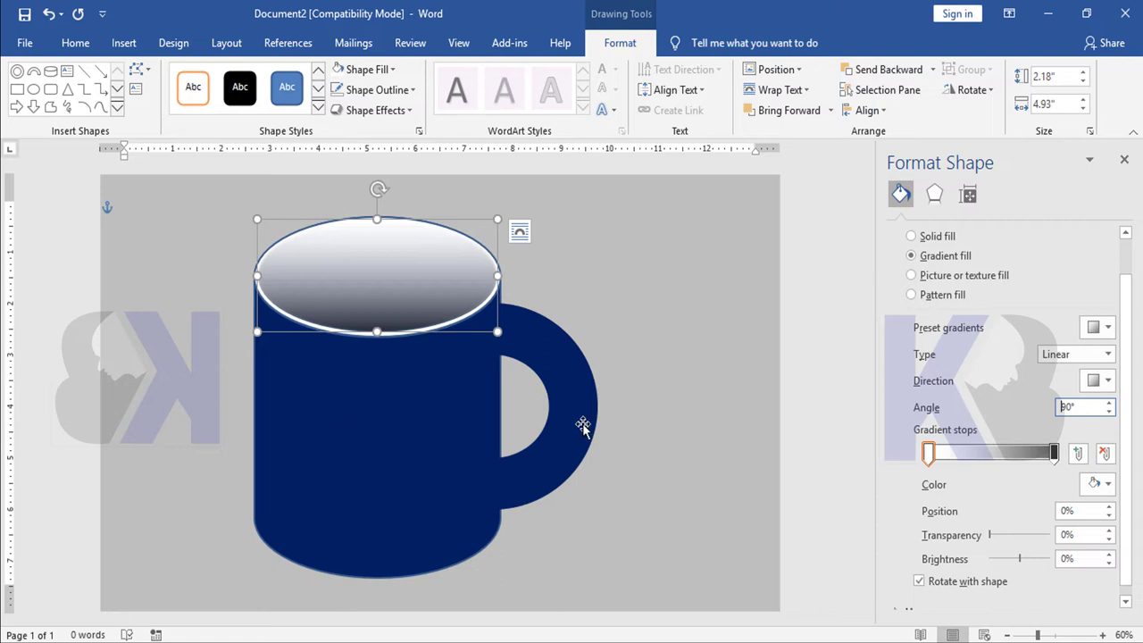
click(607, 306)
ctrl+scroll(581, 393, down, 2)
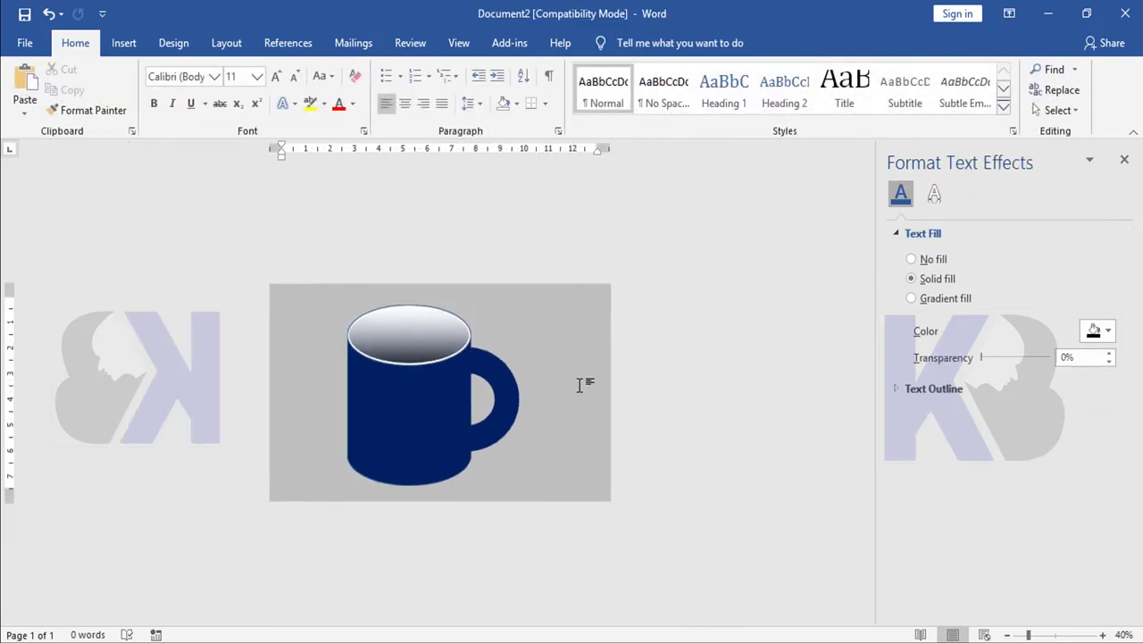
ctrl+scroll(579, 384, up, 2)
ctrl+scroll(579, 384, up, 1)
ctrl+scroll(579, 384, down, 2)
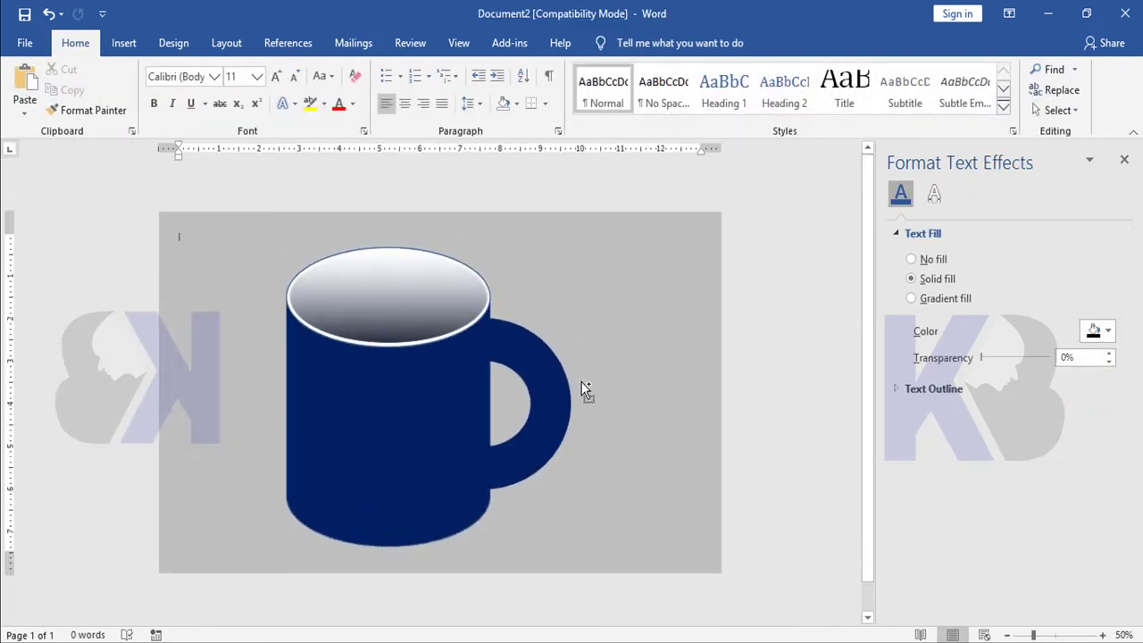
ctrl+scroll(486, 350, up, 1)
ctrl+scroll(488, 350, up, 5)
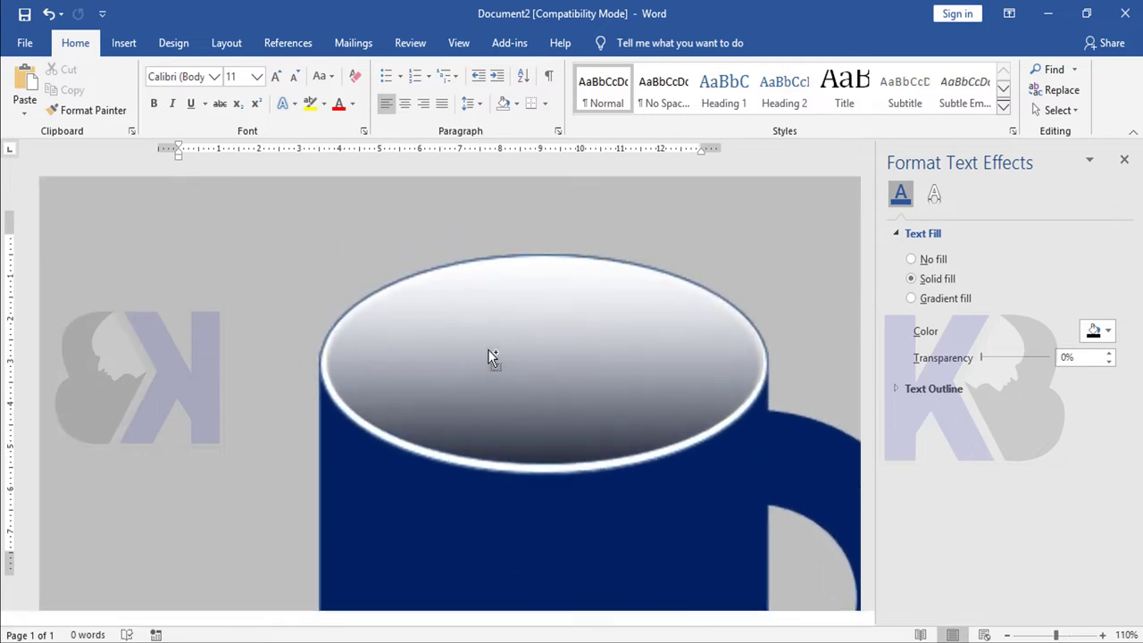
click(488, 349)
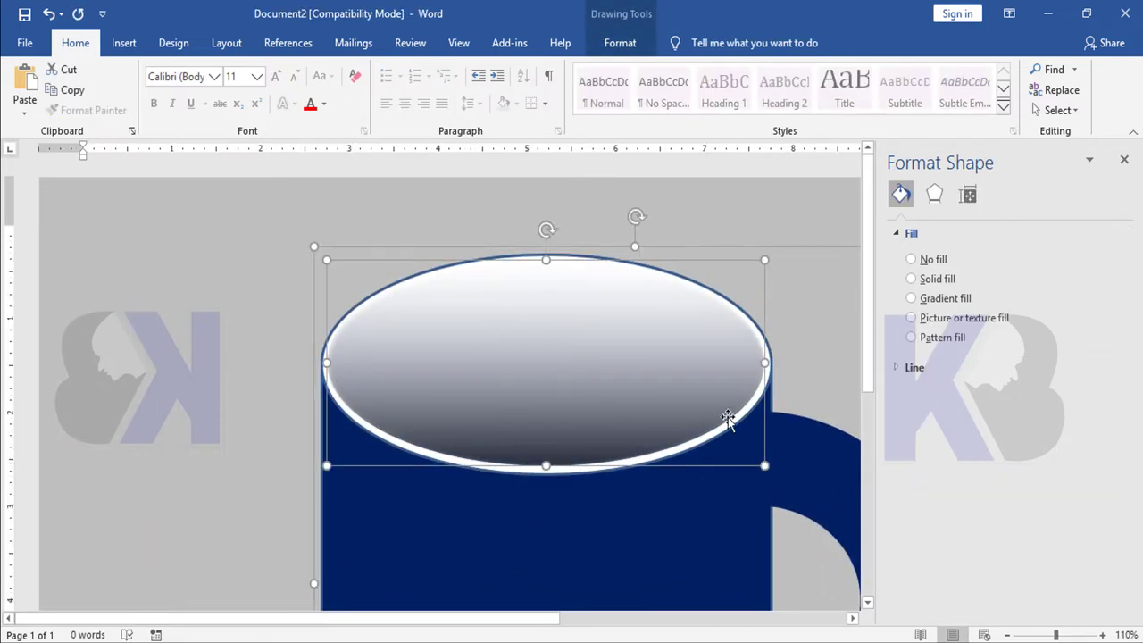
- Group the rim oval and the mug body into one object
click(620, 44)
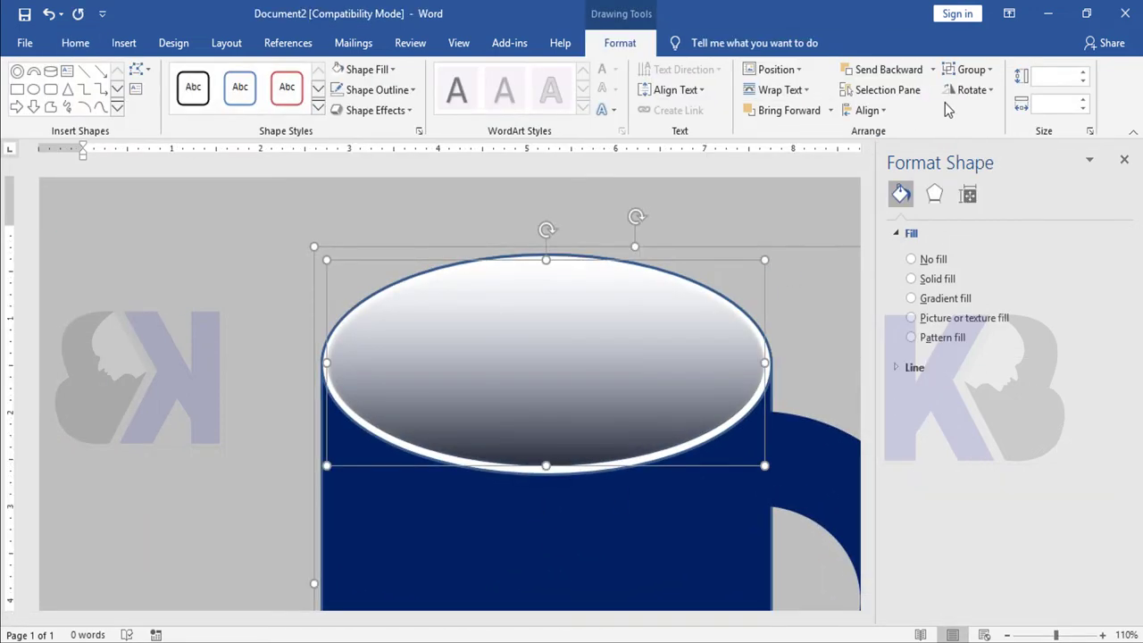
click(971, 70)
click(987, 92)
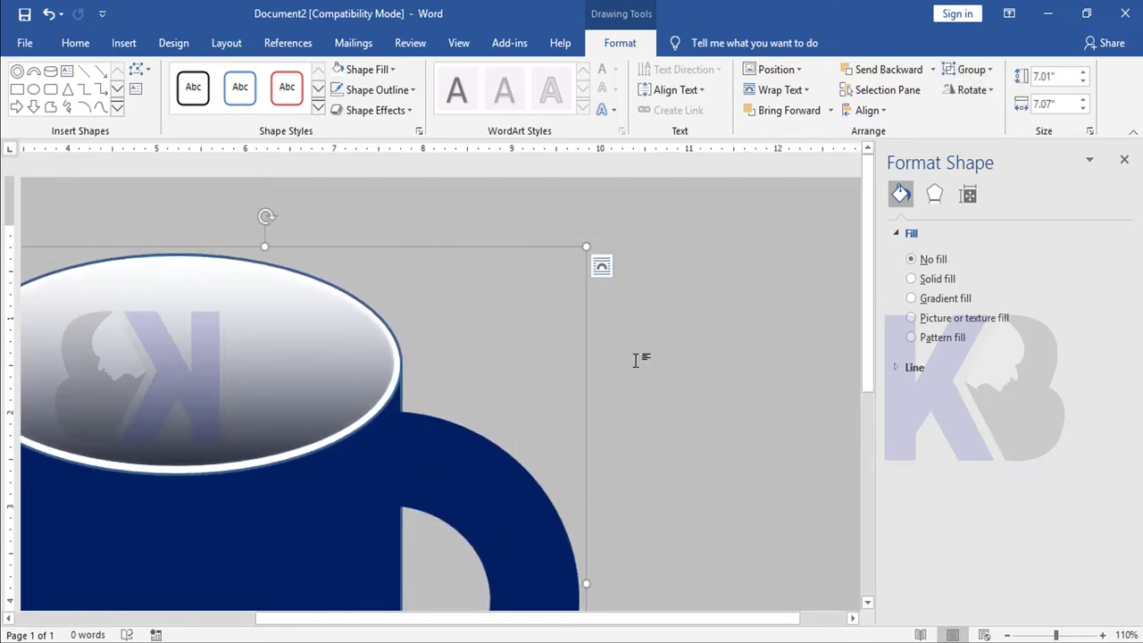
scroll(636, 360, down, 3)
scroll(613, 352, down, 1)
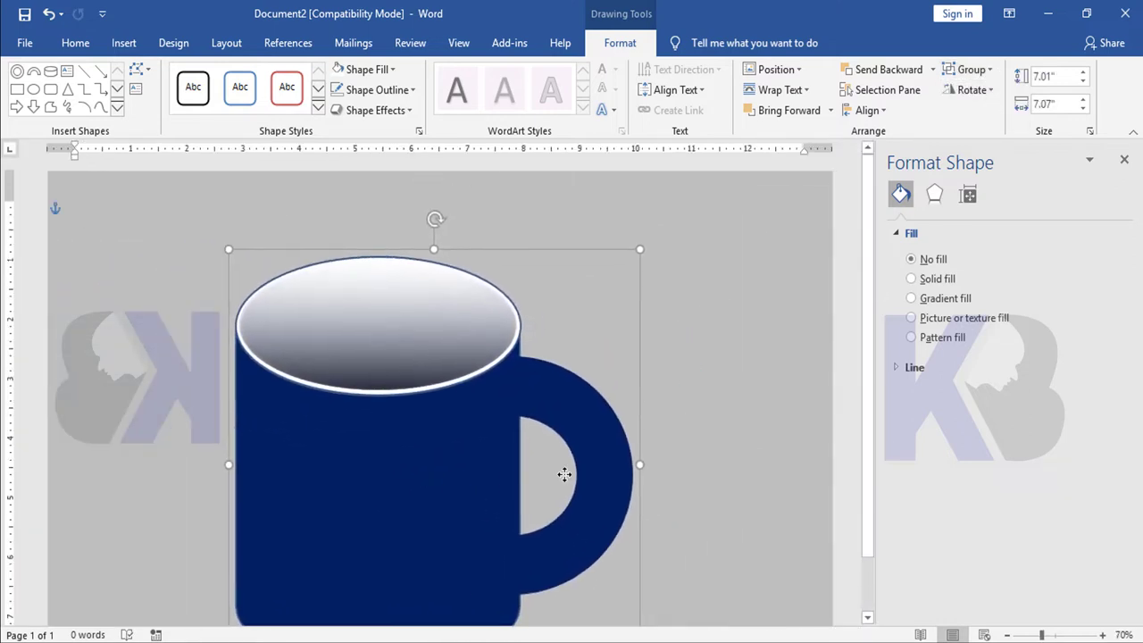
- Move the grouped mug higher on the page and shrink it to 5.06" by 5.1"
drag(565, 474, 453, 419)
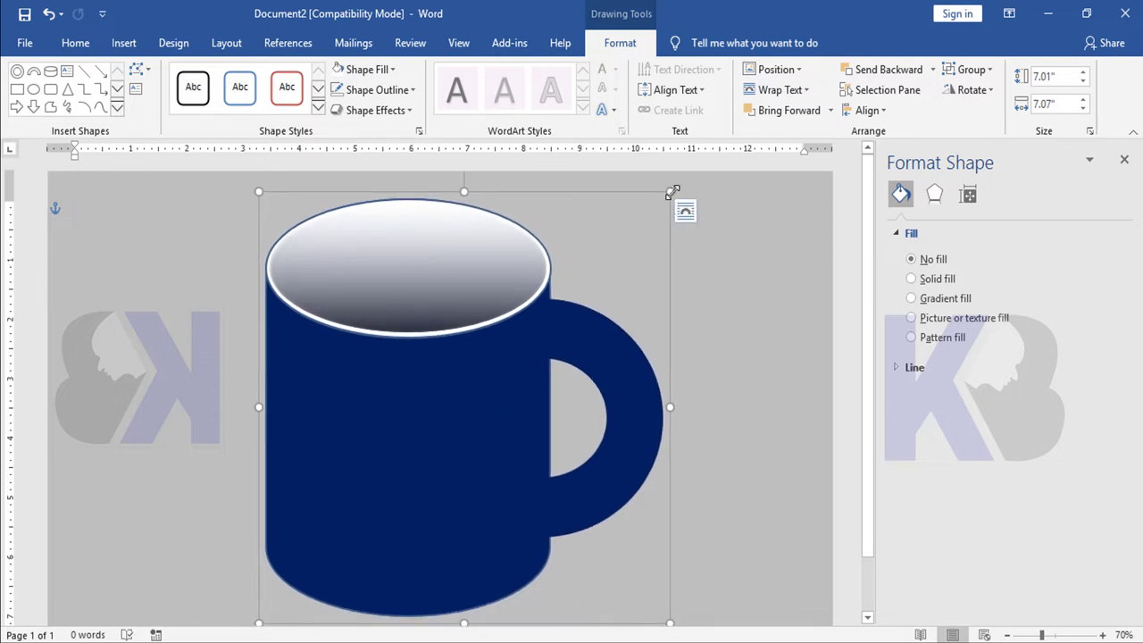
drag(672, 192, 558, 308)
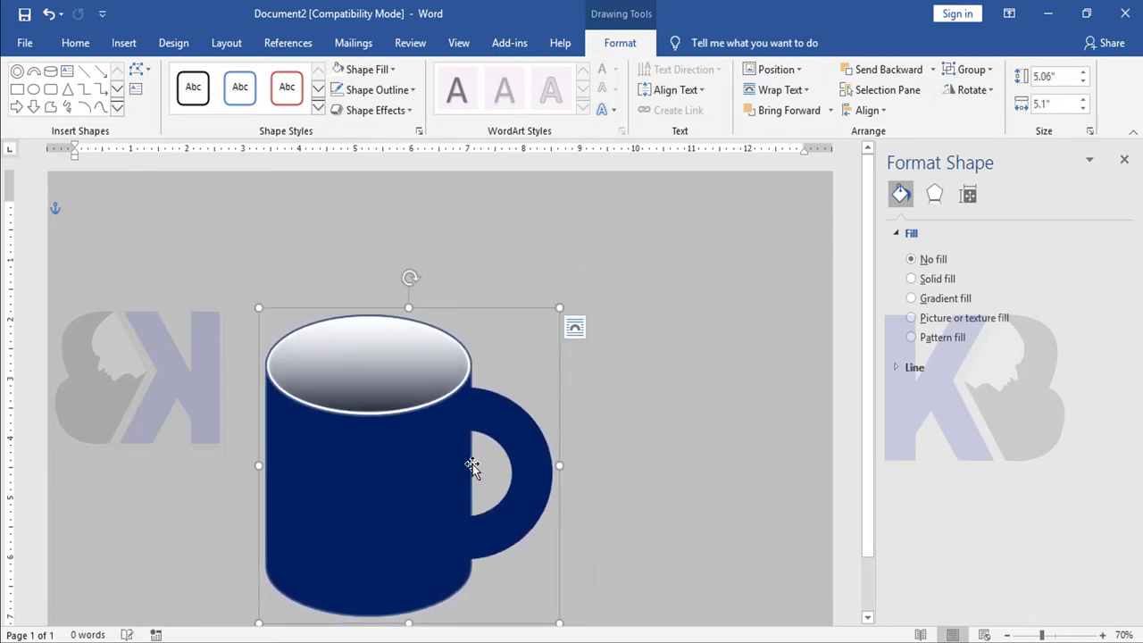
drag(384, 472, 411, 383)
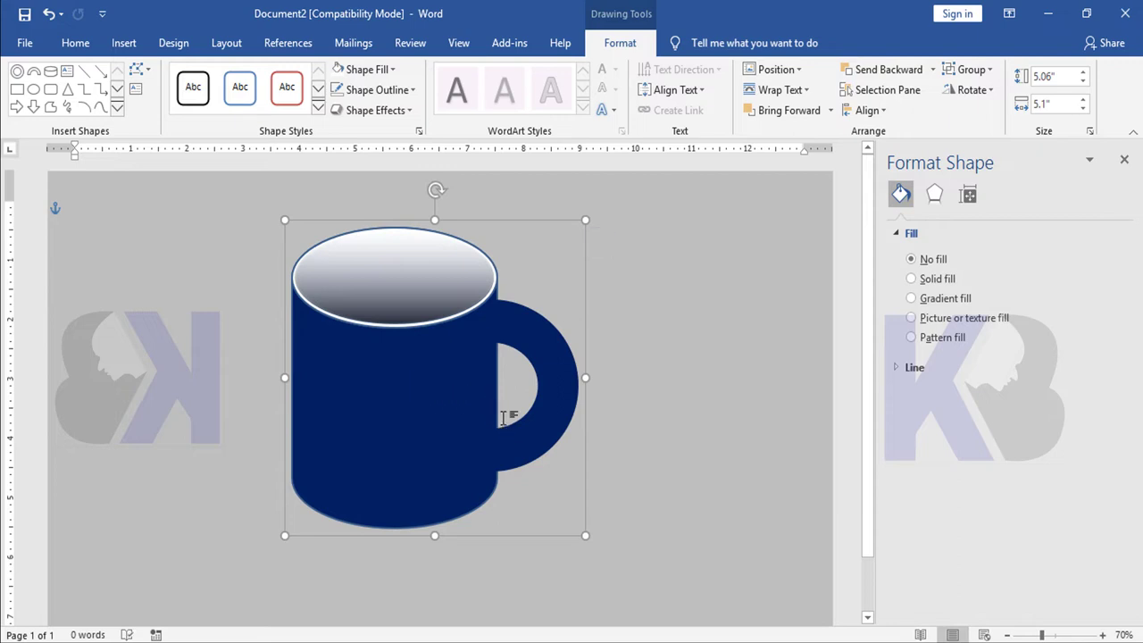
scroll(505, 417, down, 1)
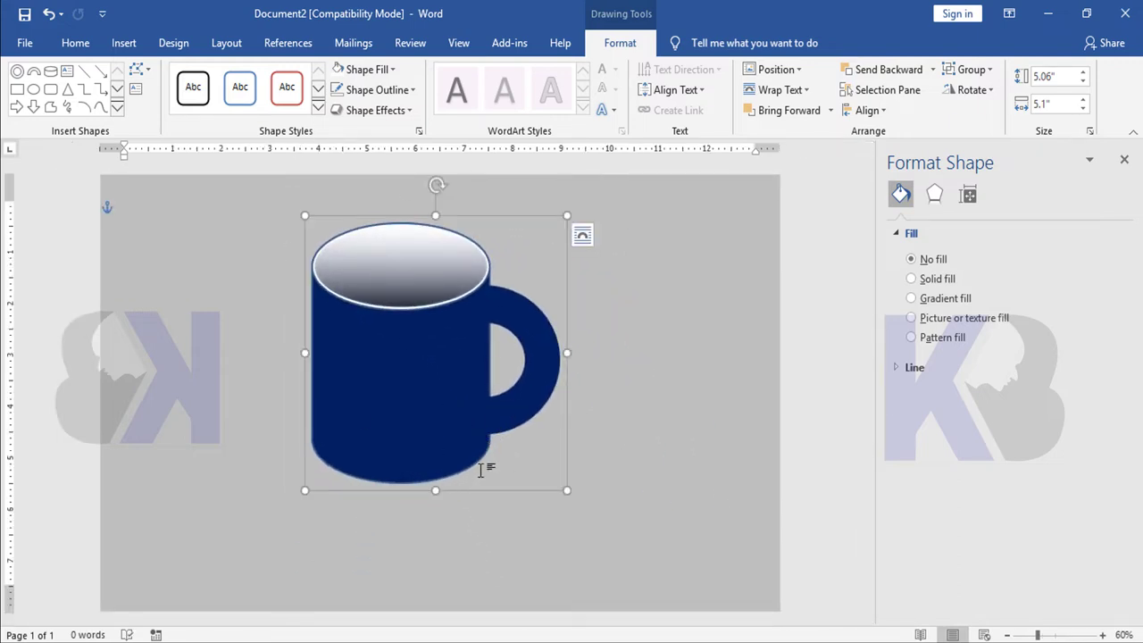
- Deselect the grouped mug and review it on the page
click(646, 379)
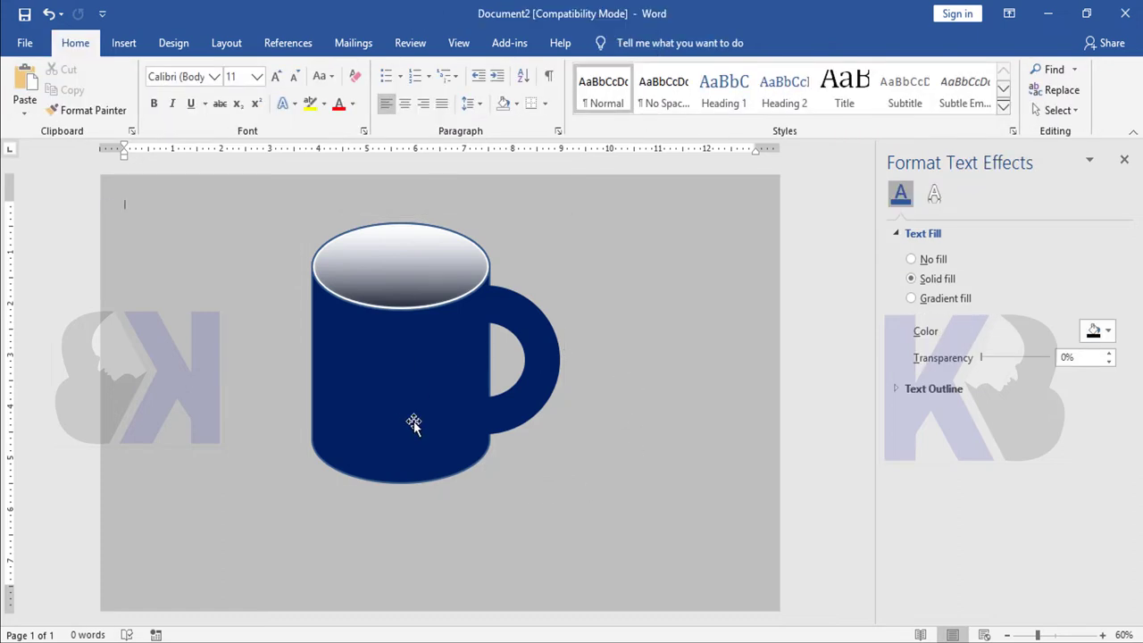
scroll(429, 424, up, 3)
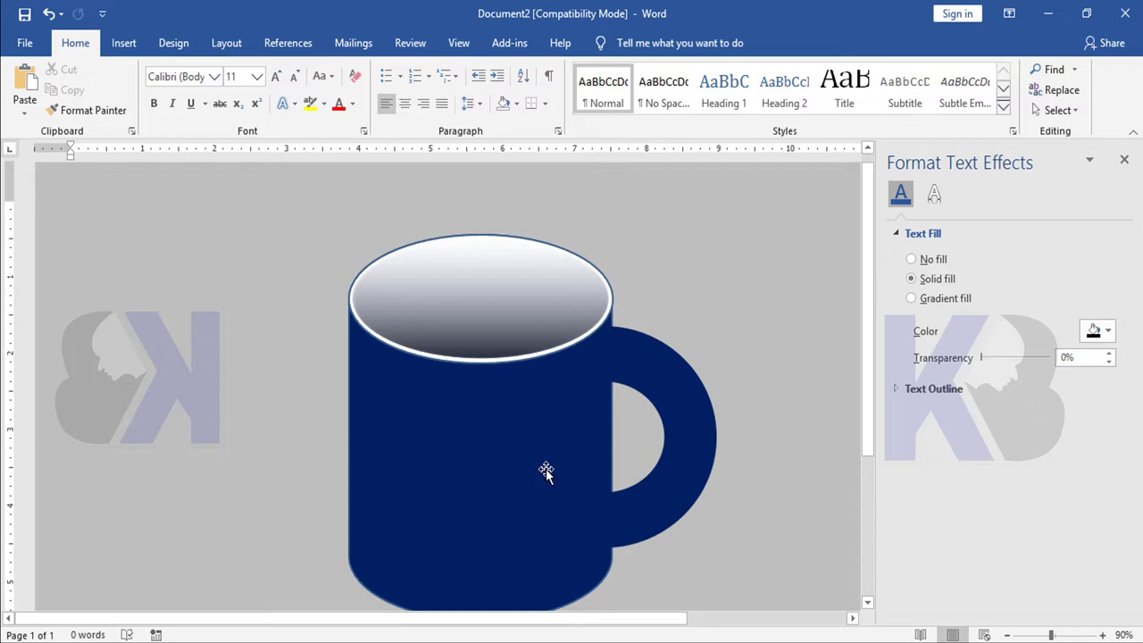
scroll(546, 470, up, 1)
scroll(582, 498, up, 2)
scroll(625, 500, up, 1)
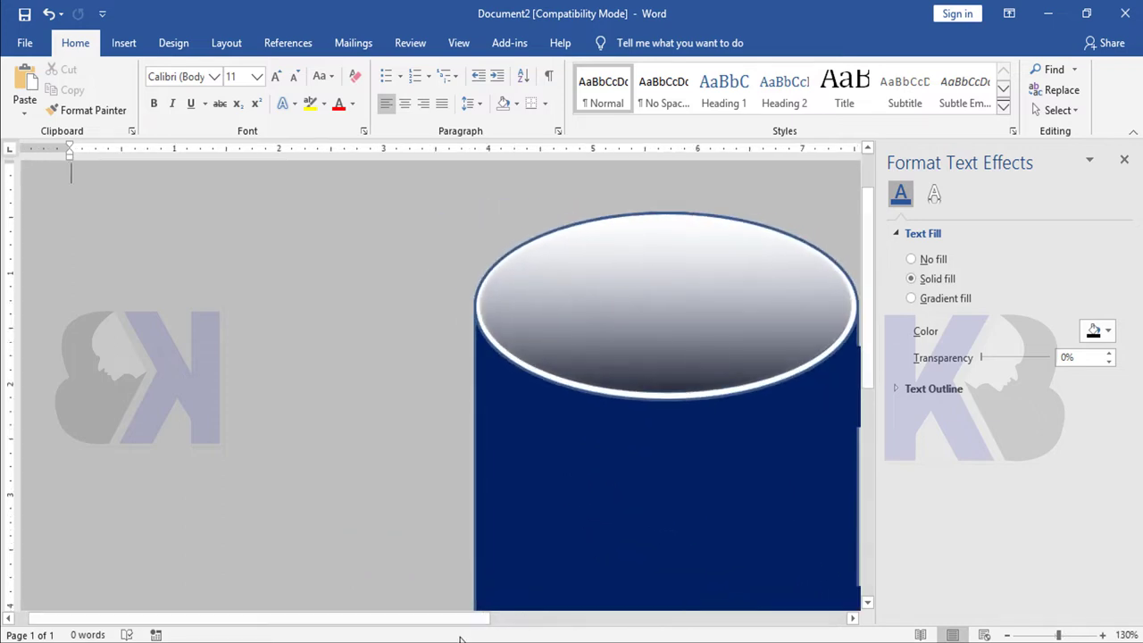
drag(442, 618, 548, 618)
scroll(540, 474, down, 1)
scroll(539, 472, down, 2)
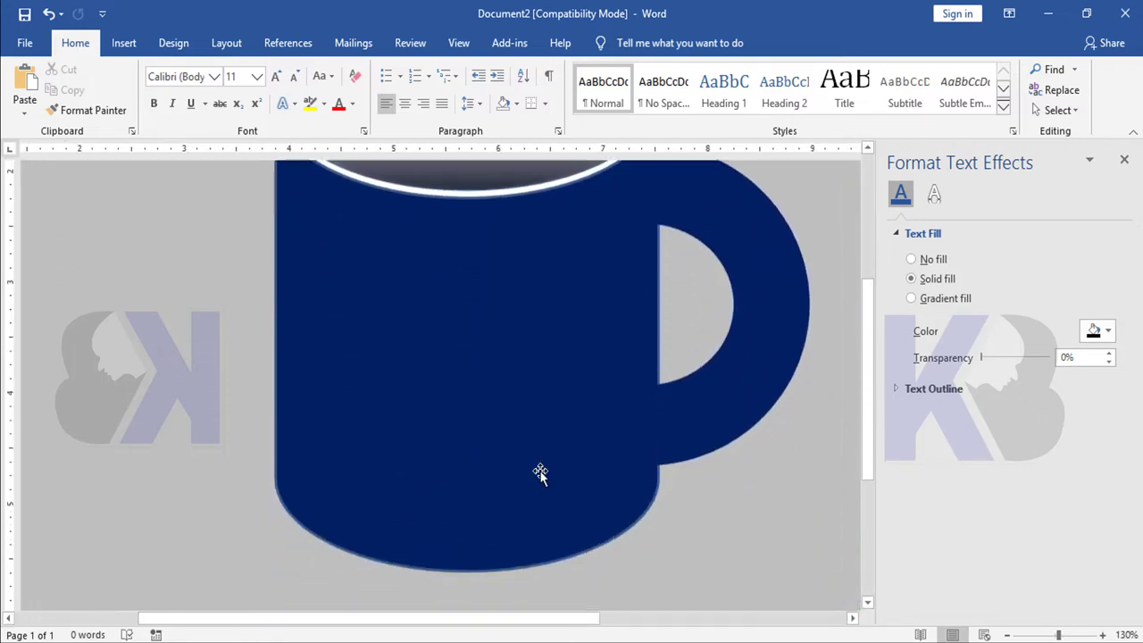
scroll(539, 473, up, 1)
scroll(536, 473, up, 1)
scroll(526, 474, down, 1)
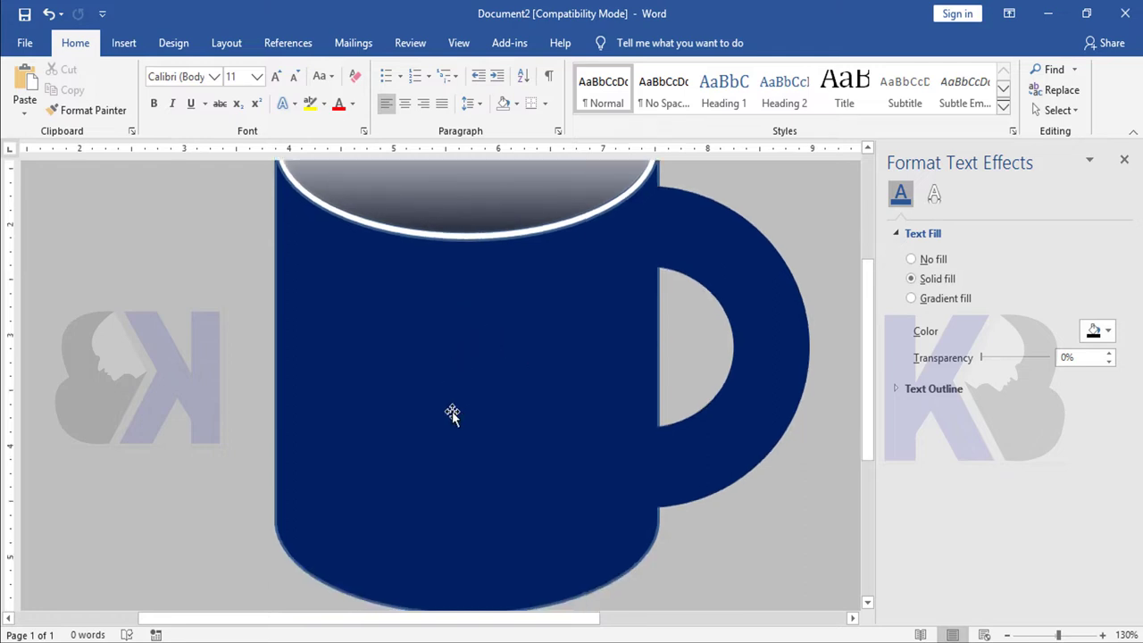
- Insert the YouTube logo picture from the Downloads folder into the document
click(123, 43)
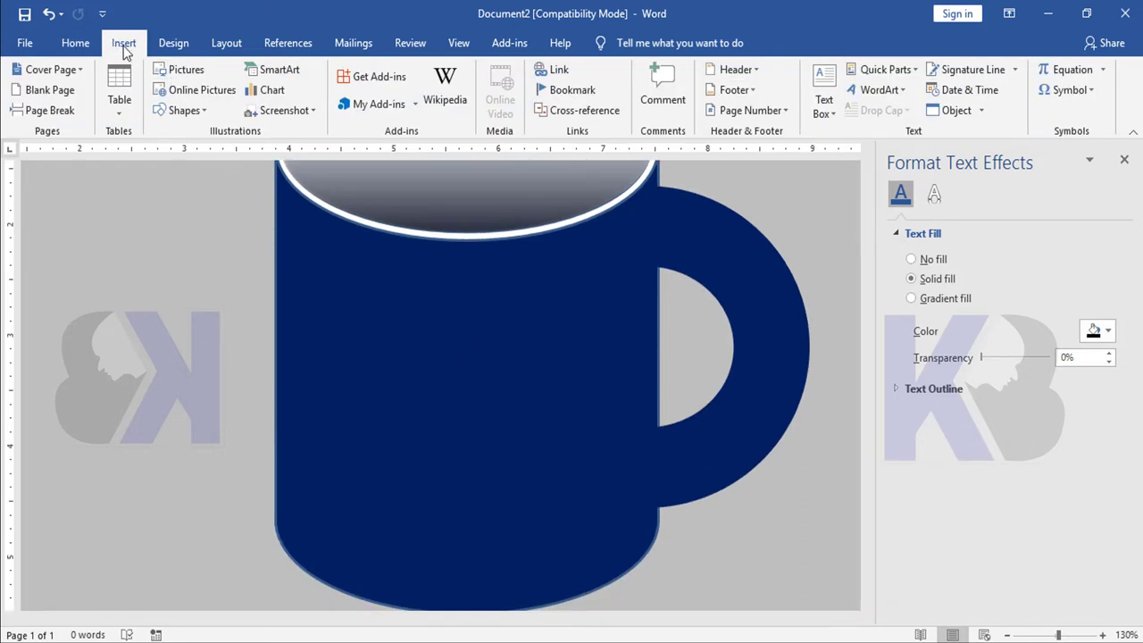
click(190, 72)
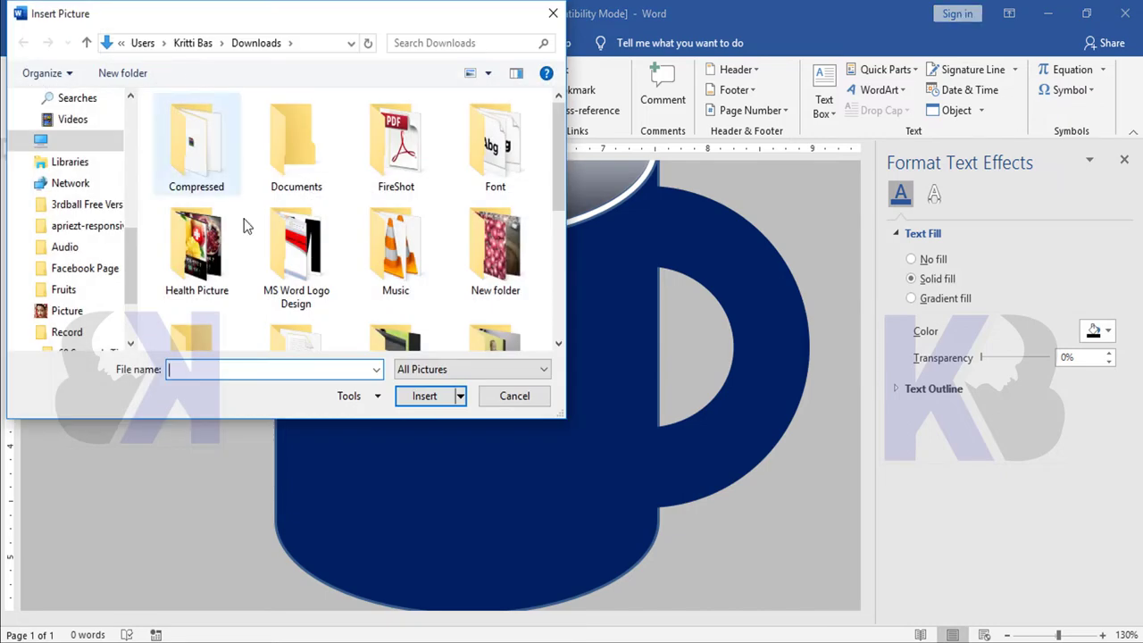
scroll(370, 263, down, 5)
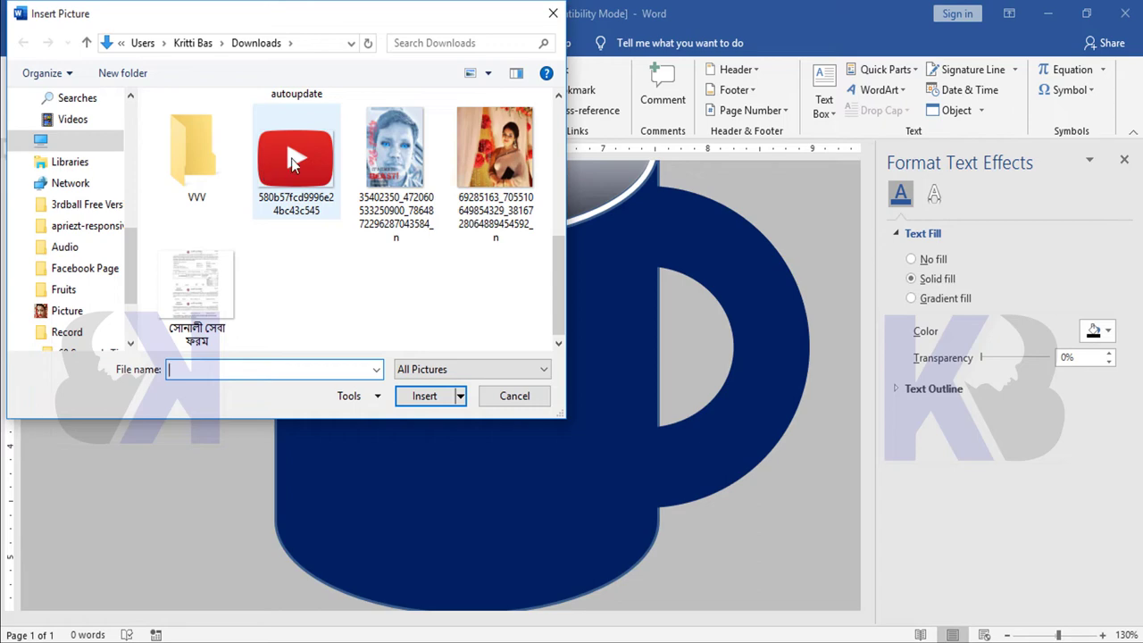
double_click(264, 172)
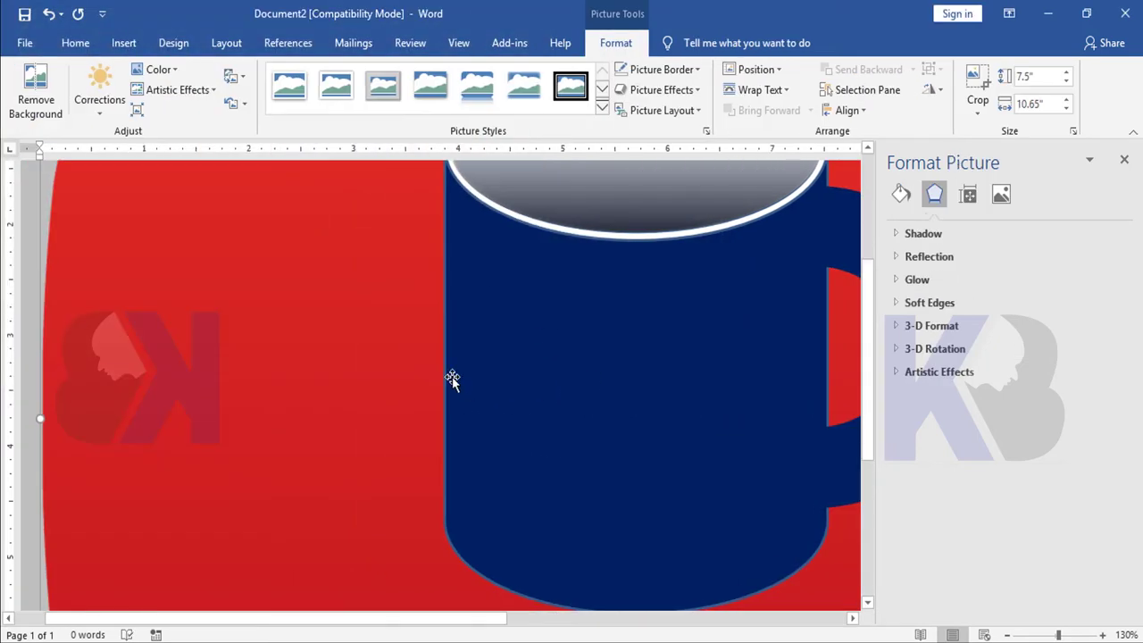
ctrl+scroll(449, 381, down, 8)
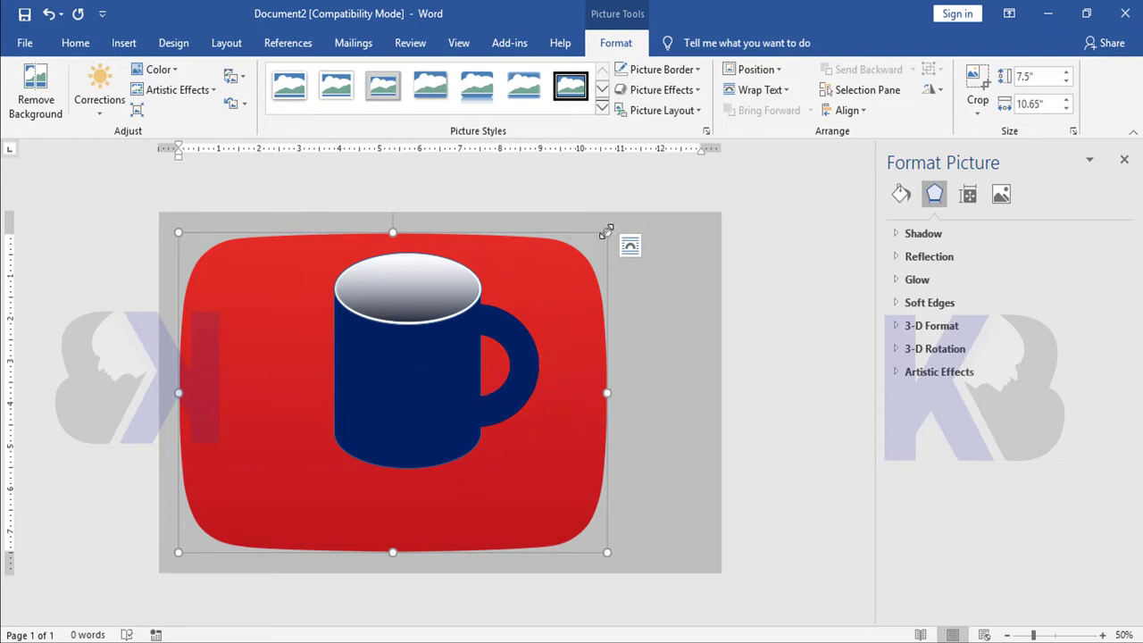
- Set the logo to In Front of Text, shrink it and drag it onto the mug
click(755, 91)
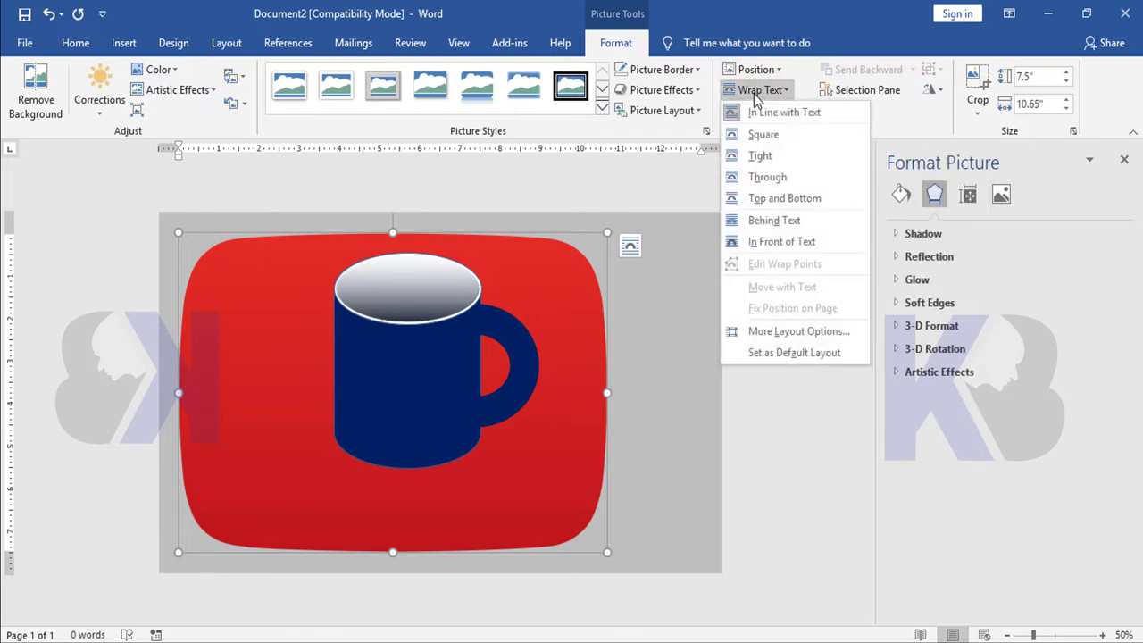
click(778, 241)
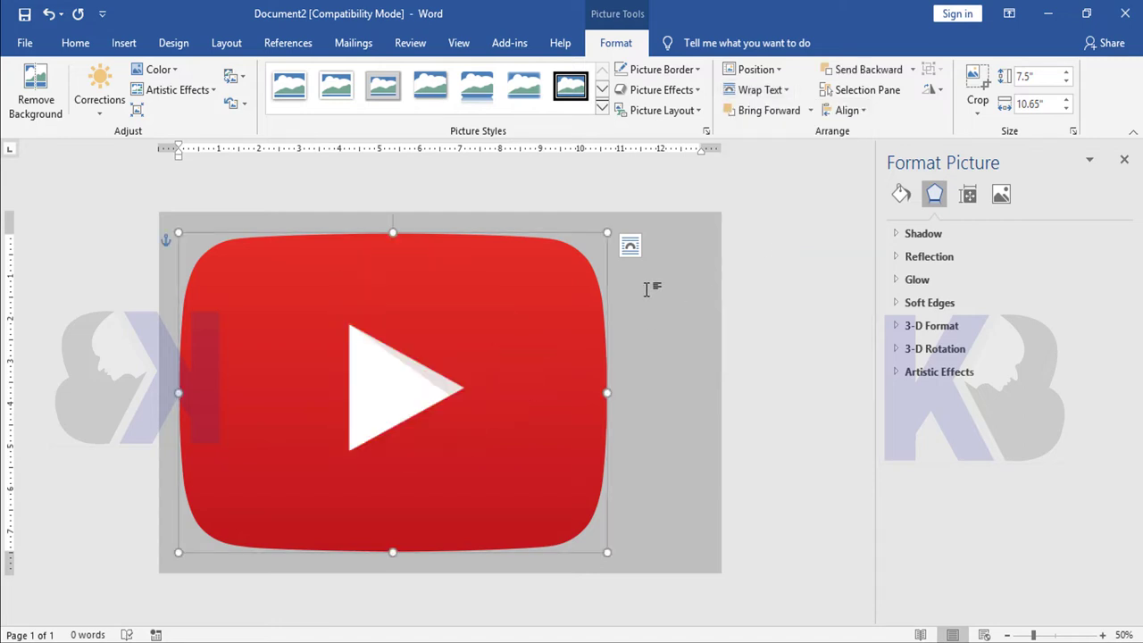
drag(608, 235, 269, 471)
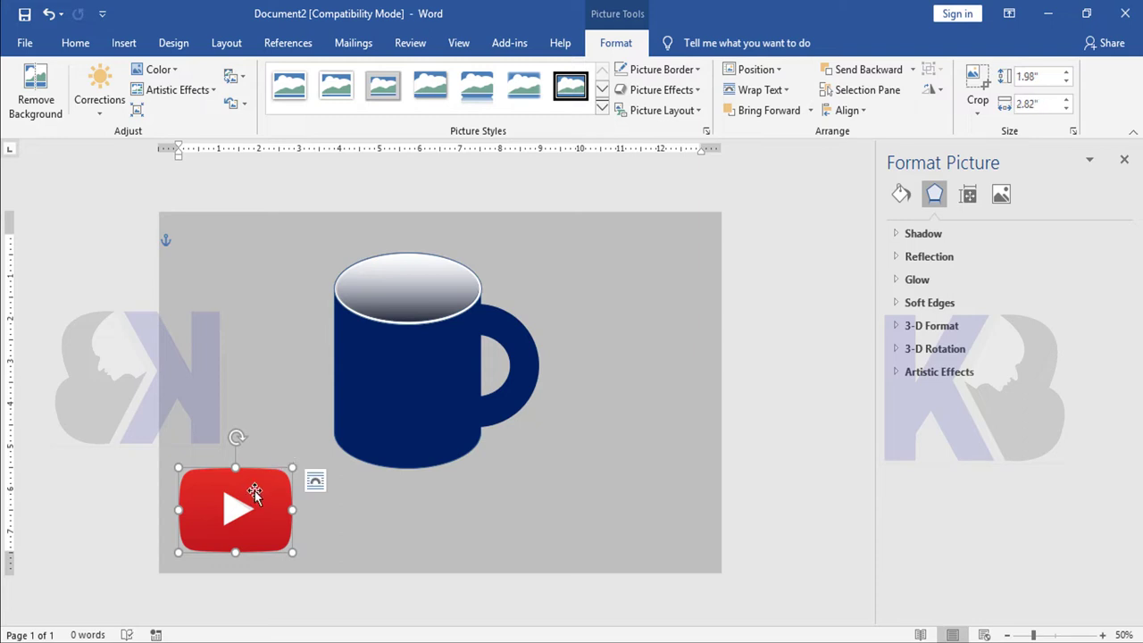
mouse_move(253, 492)
mouse_down()
mouse_move(439, 365)
mouse_move(428, 373)
mouse_up()
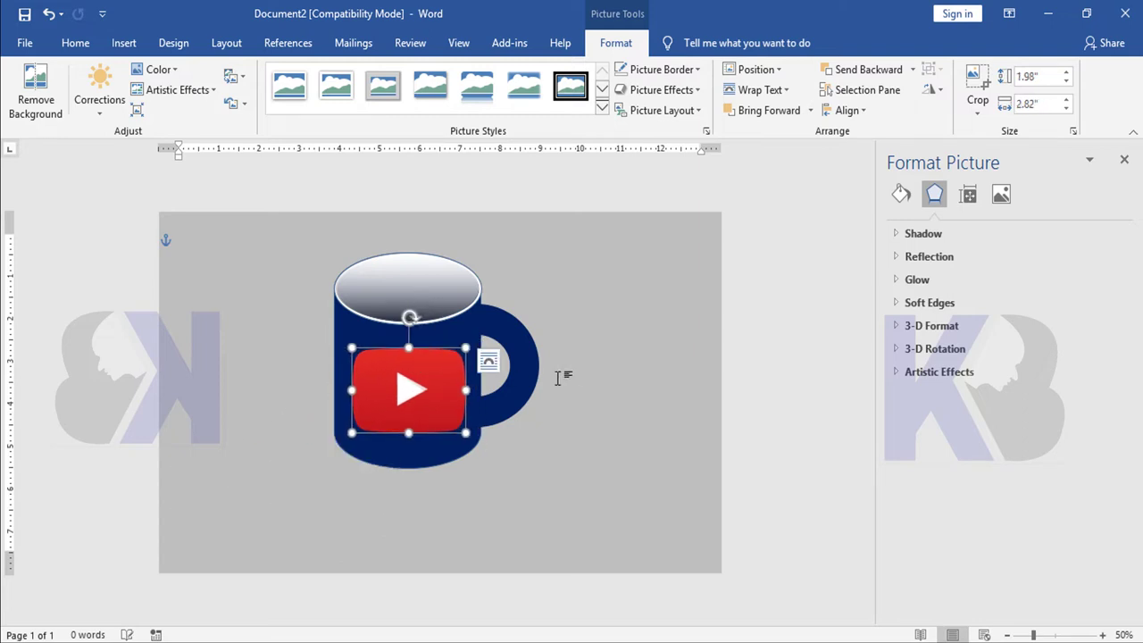
- Refine the logo to about 1.26" by 1.79", centred on the mug's body
ctrl+scroll(561, 378, up, 7)
drag(569, 412, 582, 400)
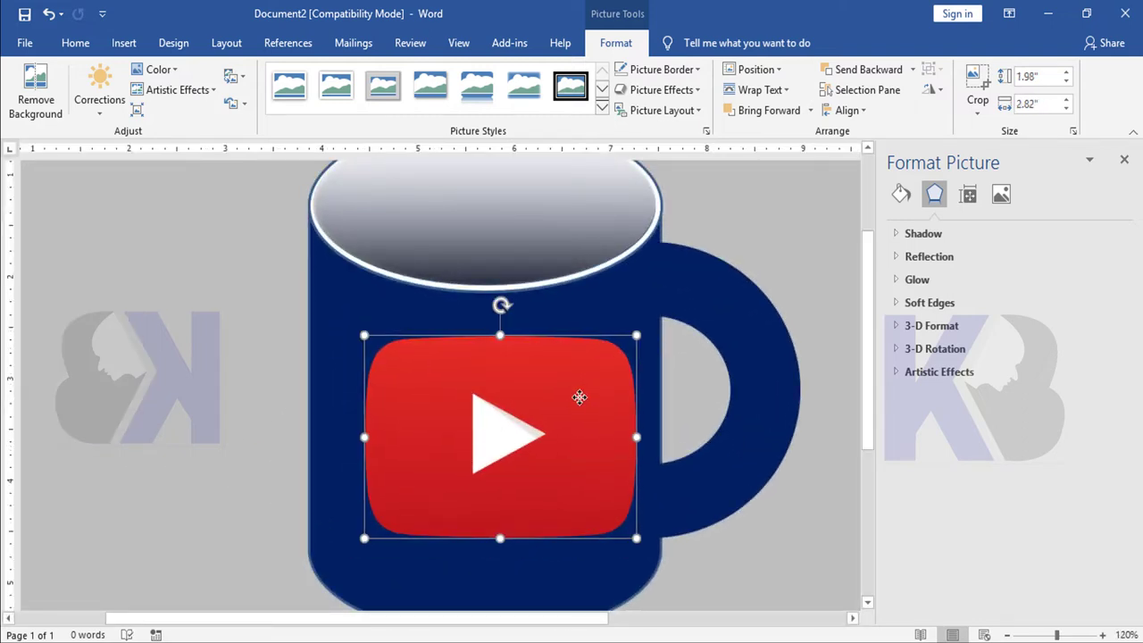
drag(637, 335, 547, 408)
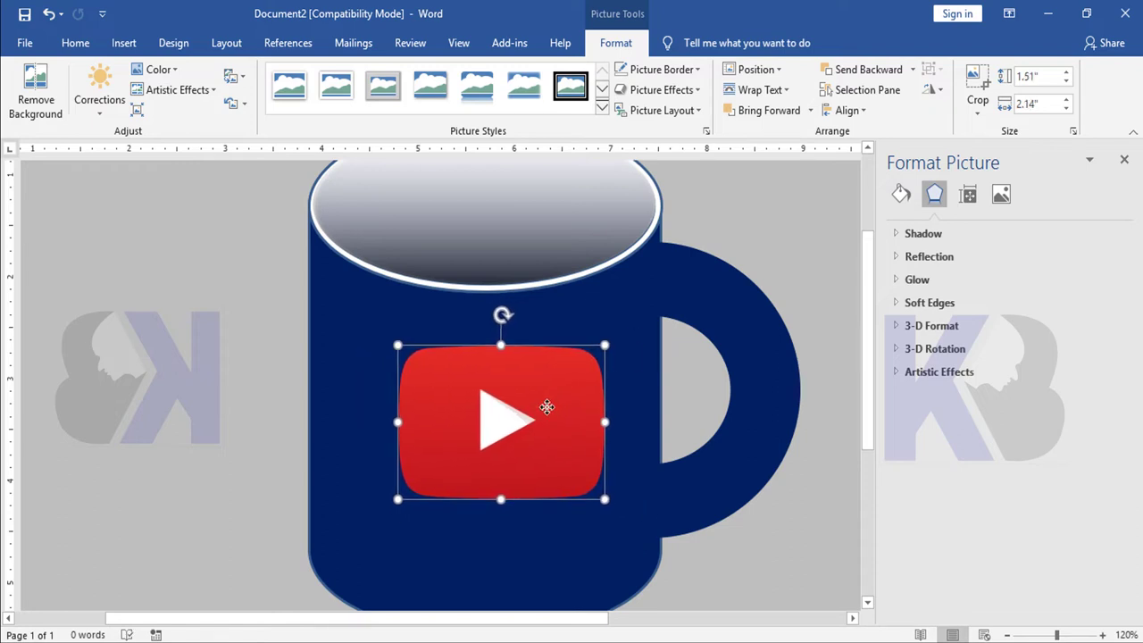
drag(605, 345, 553, 379)
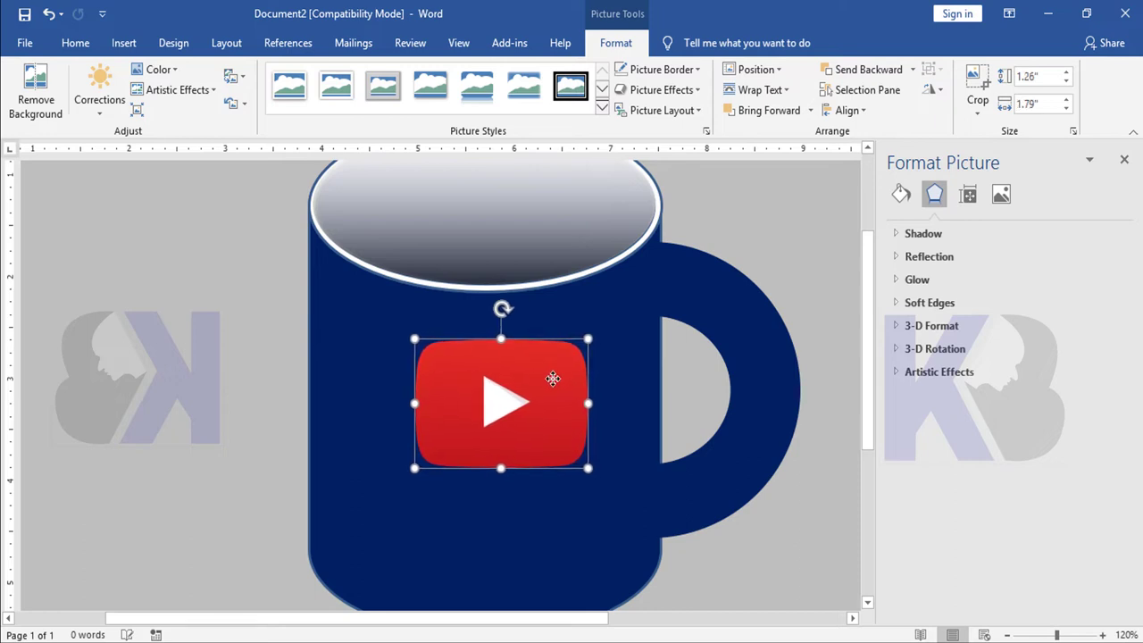
click(831, 340)
ctrl+scroll(804, 339, down, 2)
- Resize the YouTube logo about its centre and nudge it two steps left on the mug
ctrl+scroll(730, 338, down, 3)
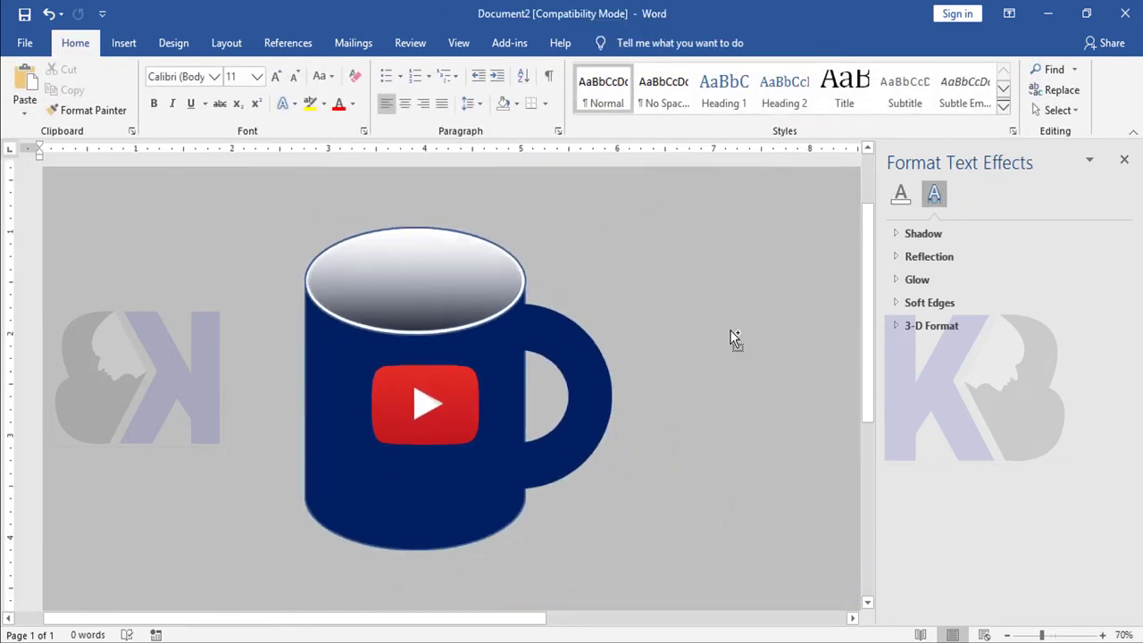
click(437, 400)
key(shift+Down)
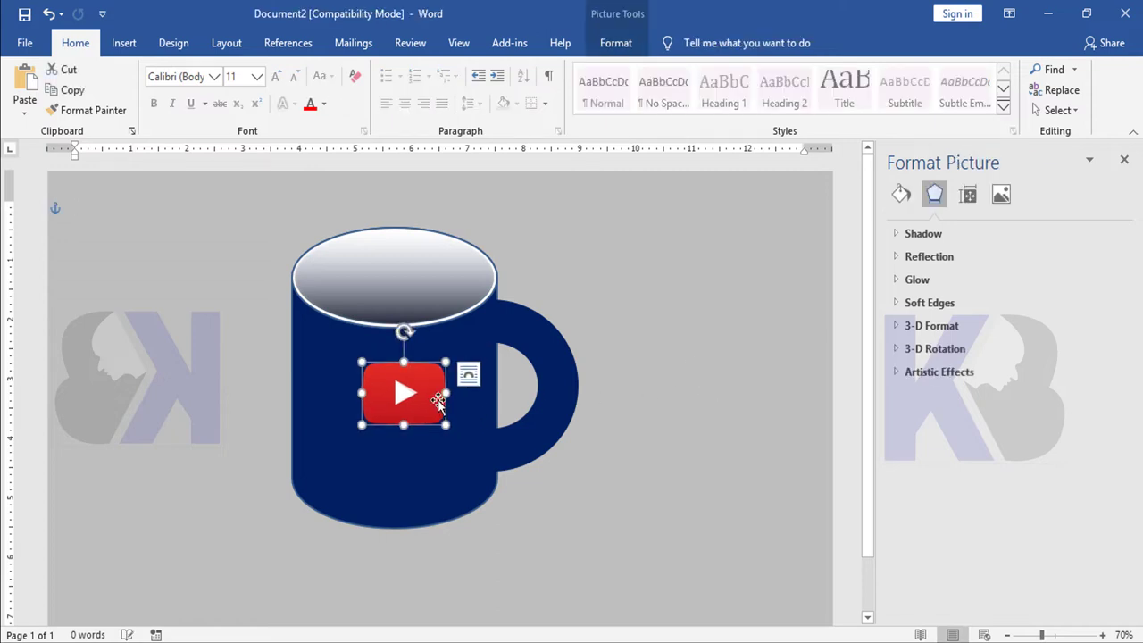
key(shift+Up)
key(shift+Up)
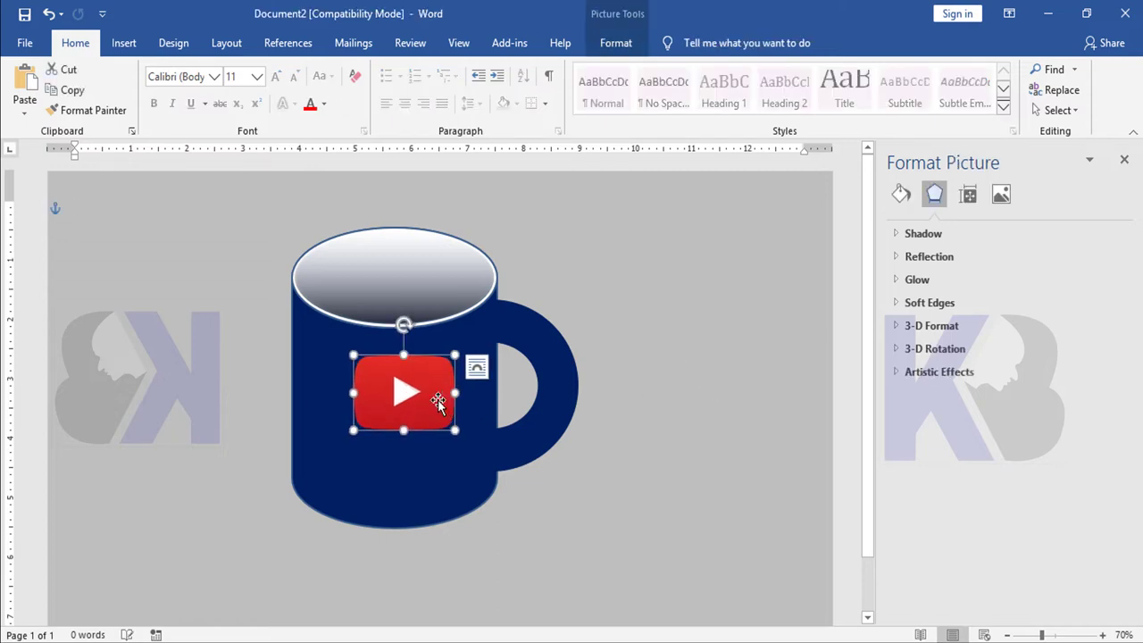
key(Left)
key(Left)
key(Left)
key(Left)
key(Left)
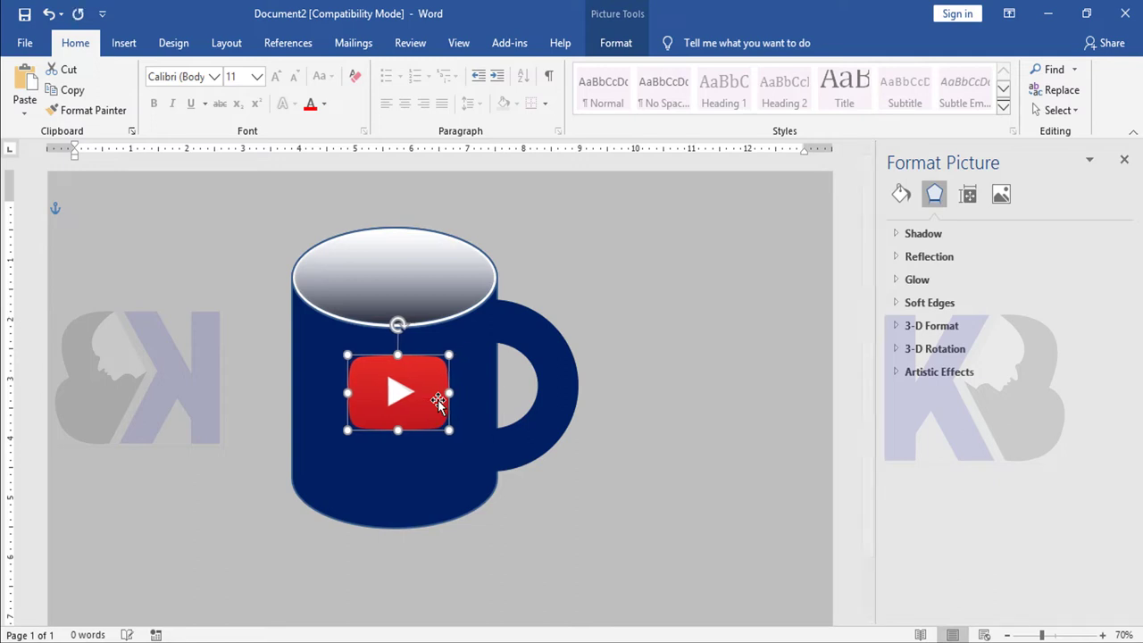
key(Left)
key(Left)
key(Left)
key(Left)
key(Left)
key(Left)
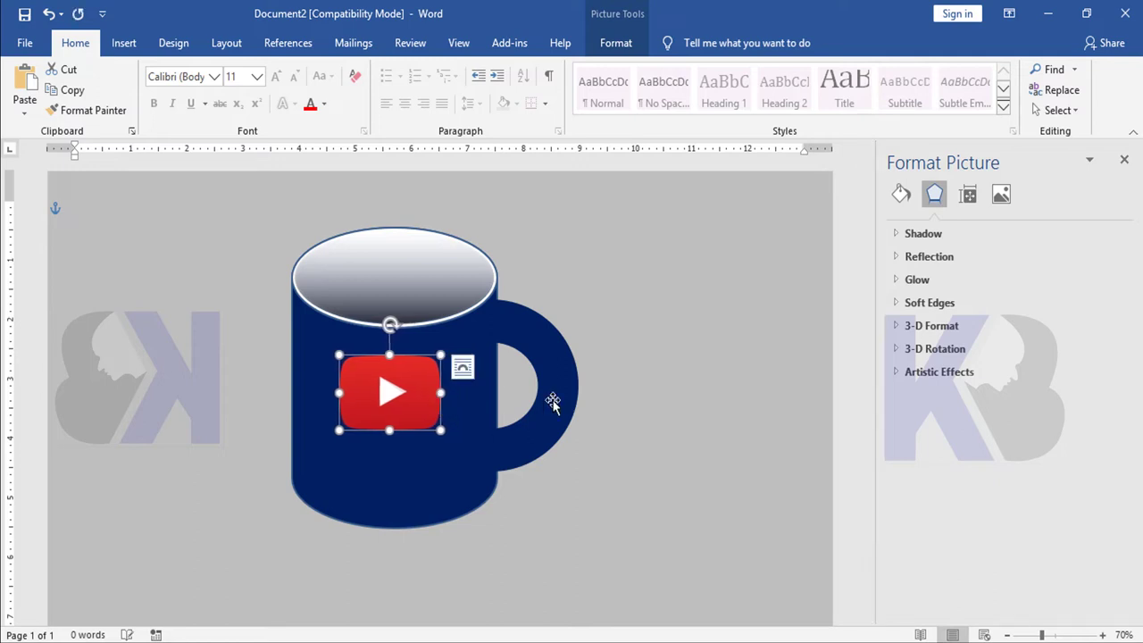
click(735, 343)
ctrl+scroll(685, 420, up, 2)
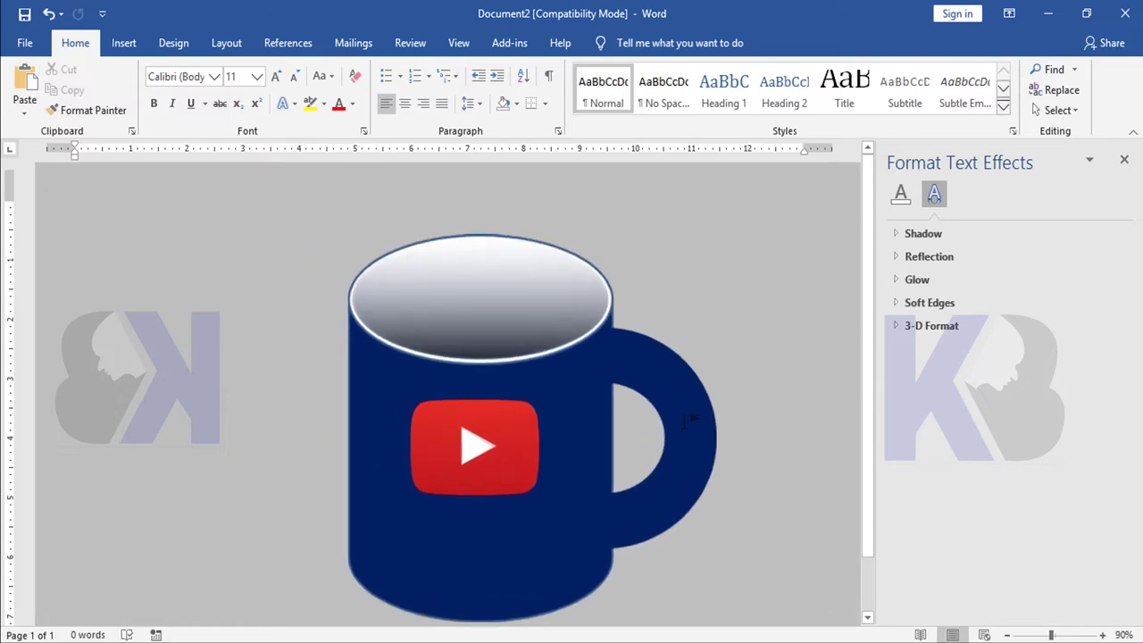
ctrl+scroll(694, 372, down, 1)
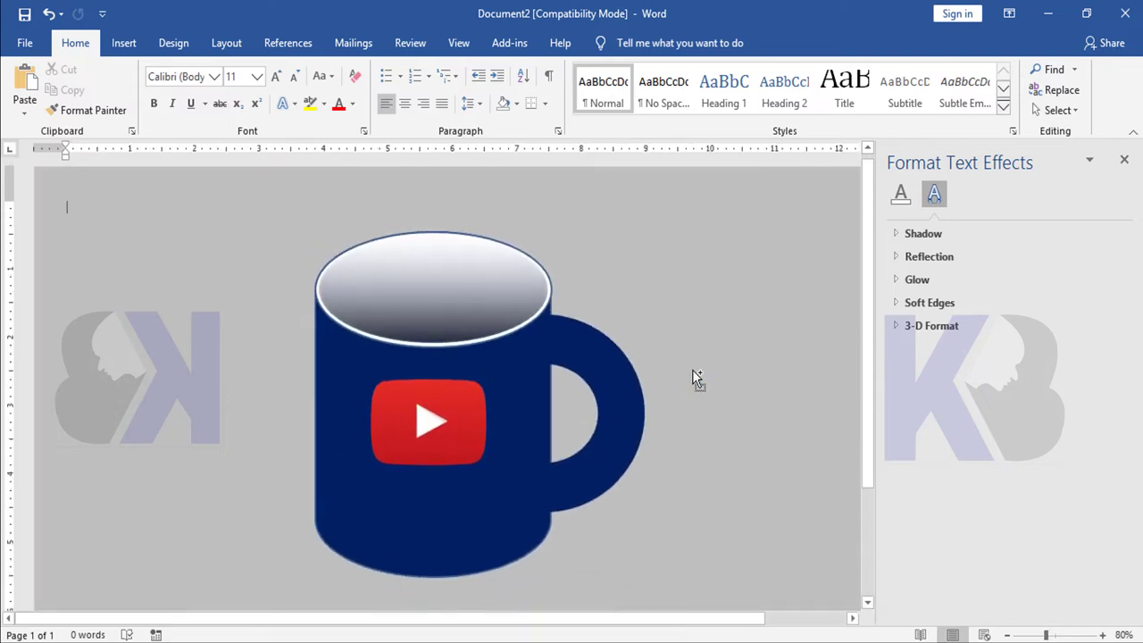
- Apply the Off Axis 1: Right 3-D rotation to the logo and shift it right and down
click(455, 437)
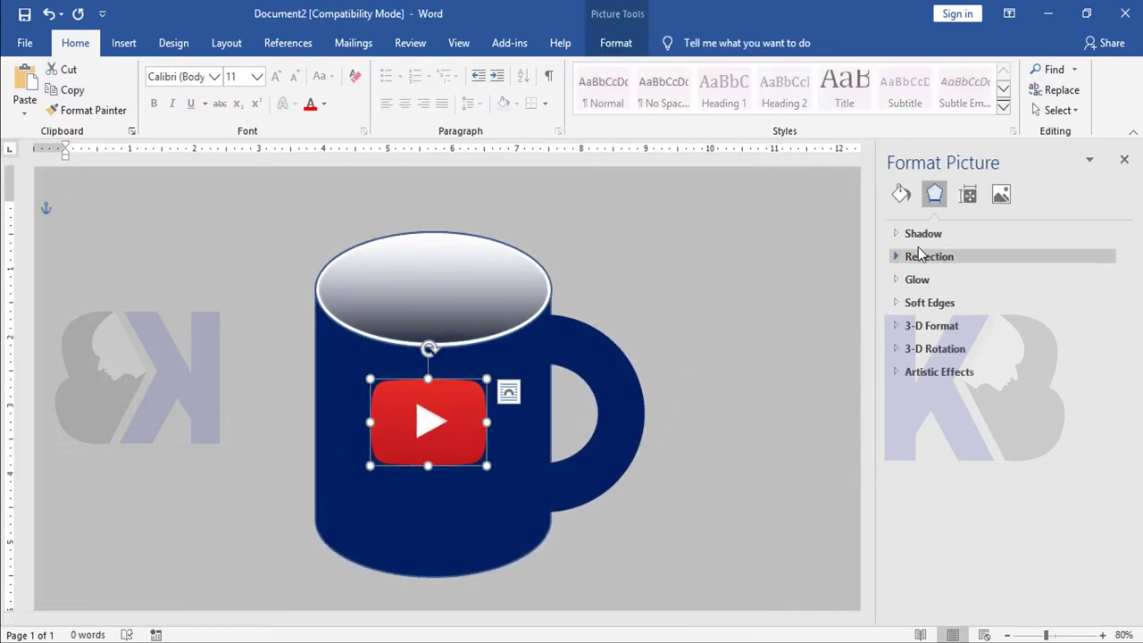
click(899, 349)
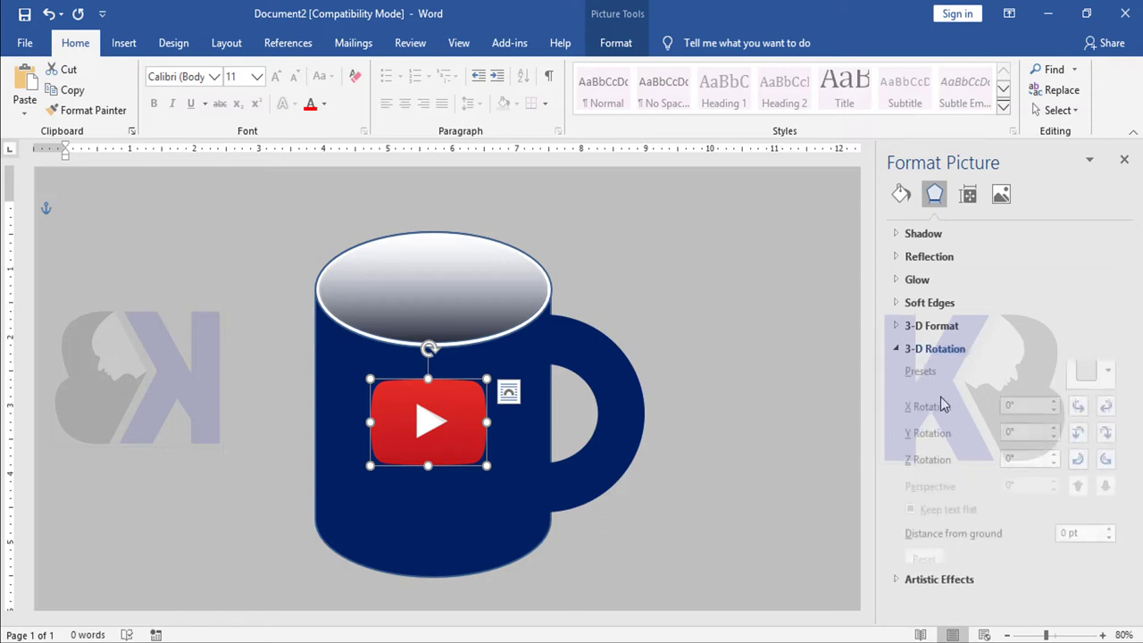
click(1110, 381)
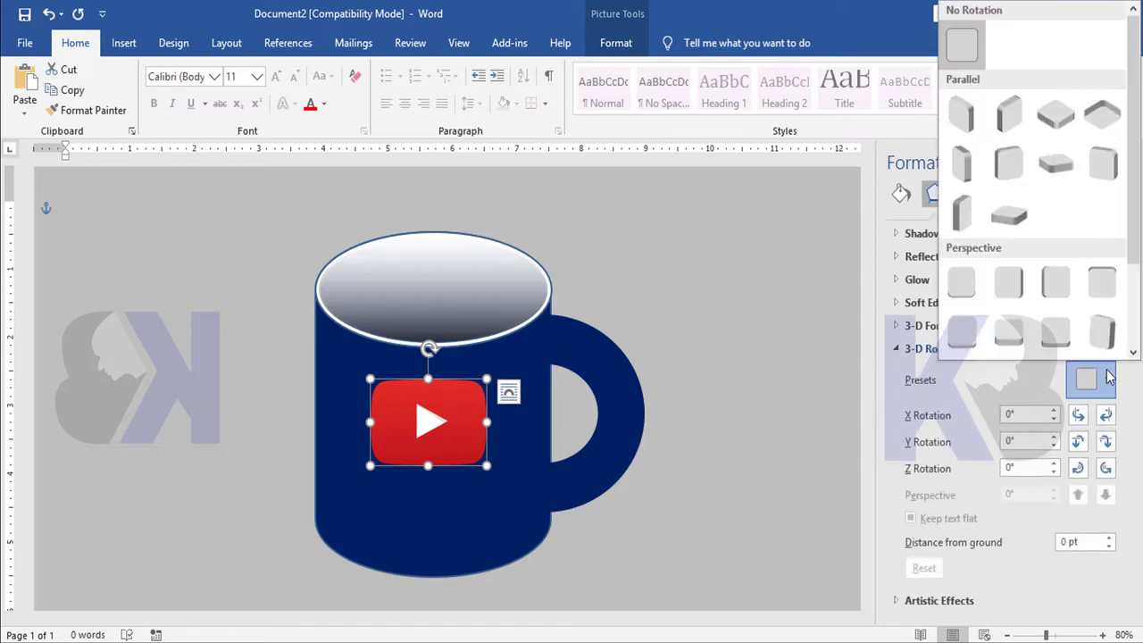
click(1008, 162)
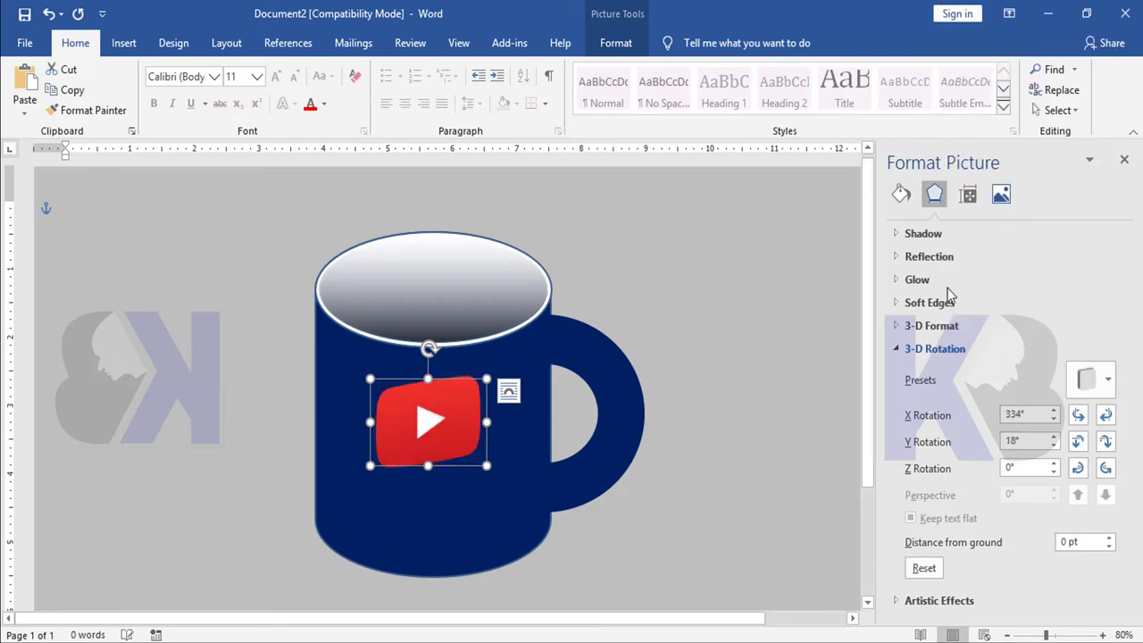
click(706, 416)
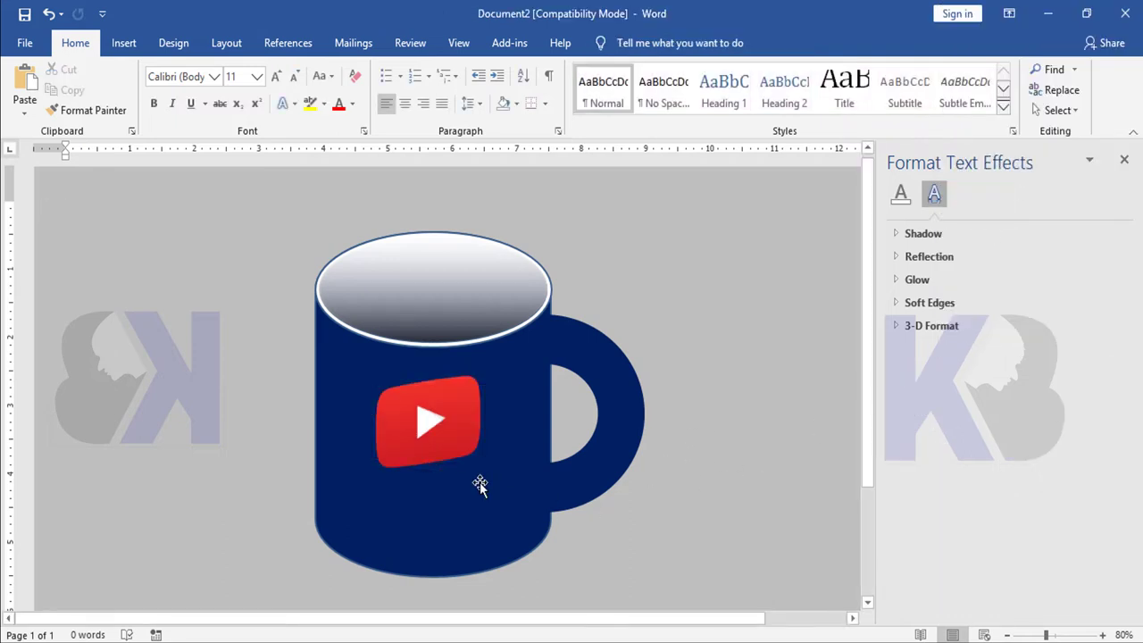
click(433, 431)
mouse_move(460, 427)
mouse_down()
mouse_move(490, 444)
mouse_move(478, 437)
mouse_up()
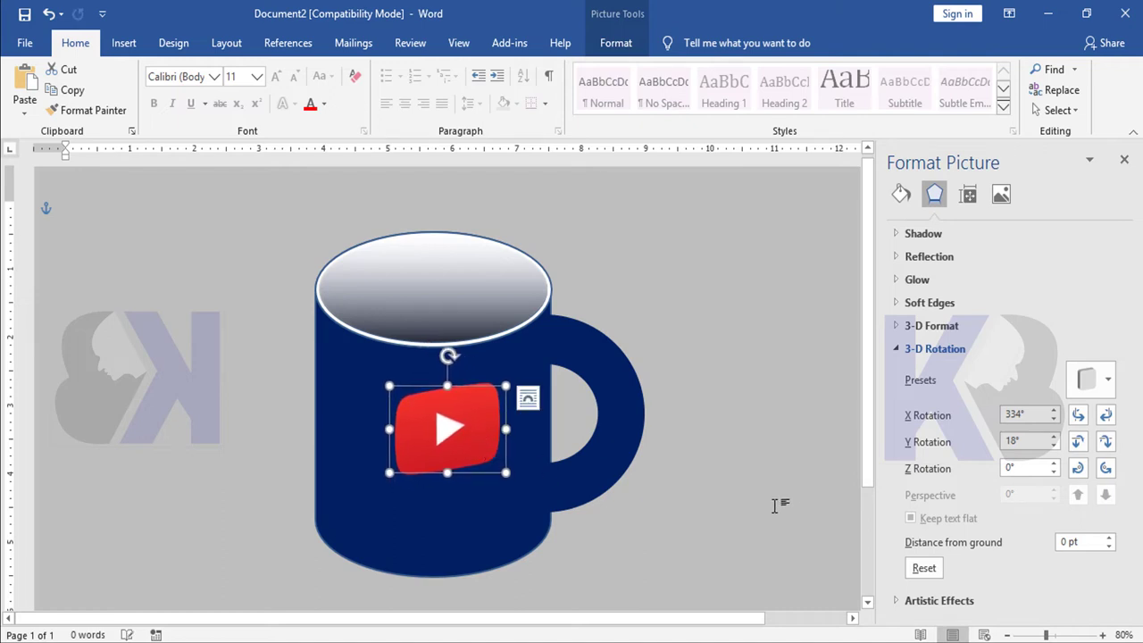
- Raise the logo's X rotation to 350° and shift it slightly left on the mug
click(1055, 411)
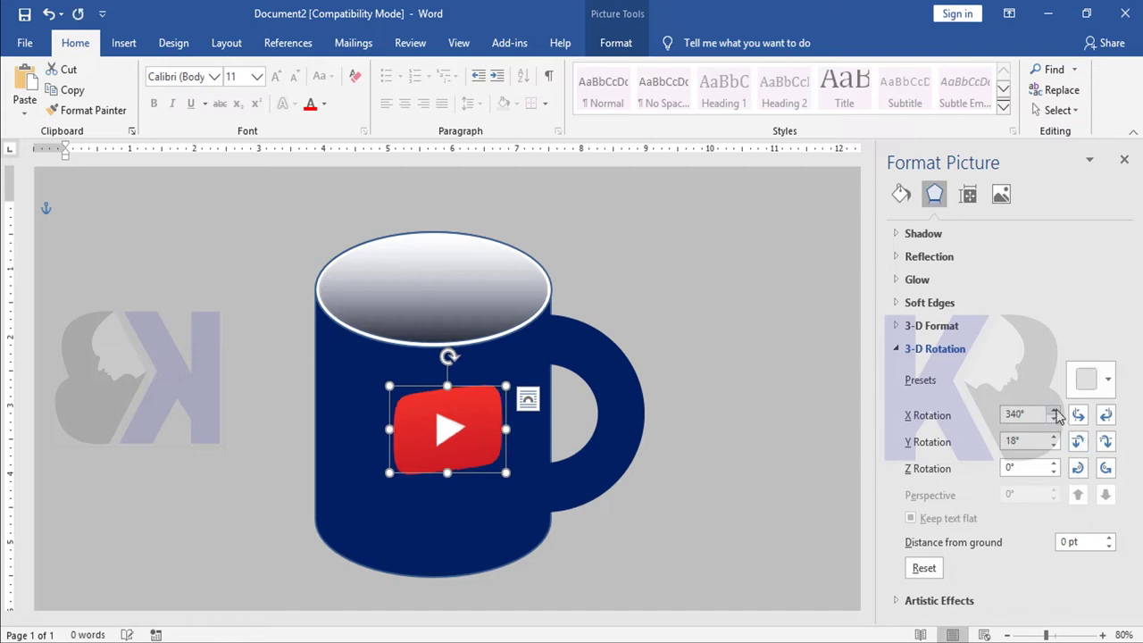
click(1054, 411)
click(799, 384)
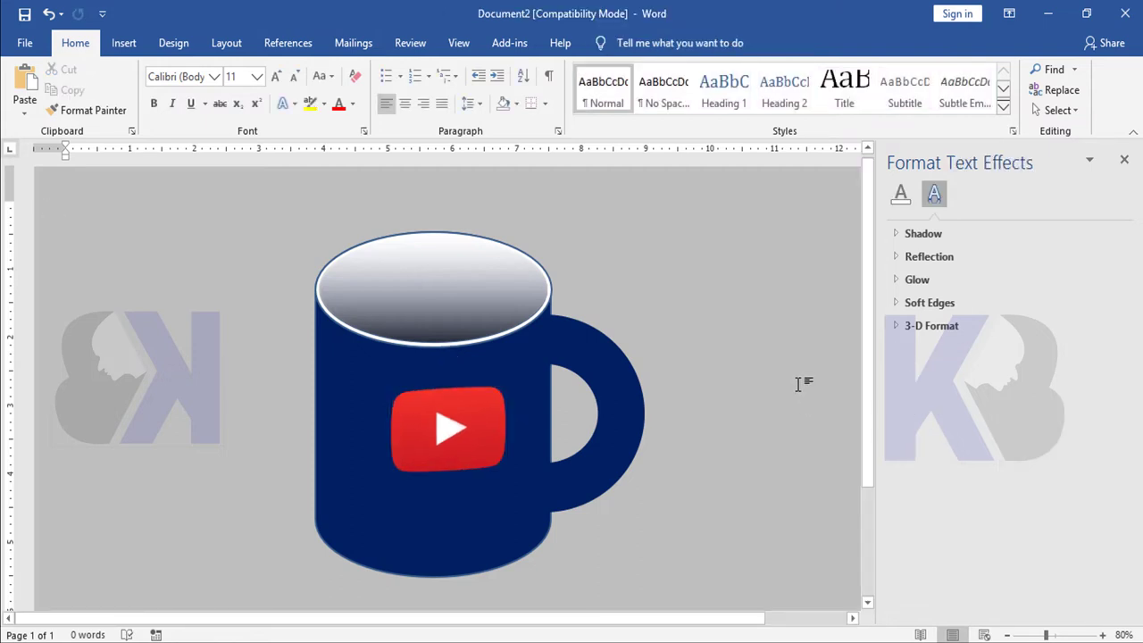
drag(461, 430, 456, 423)
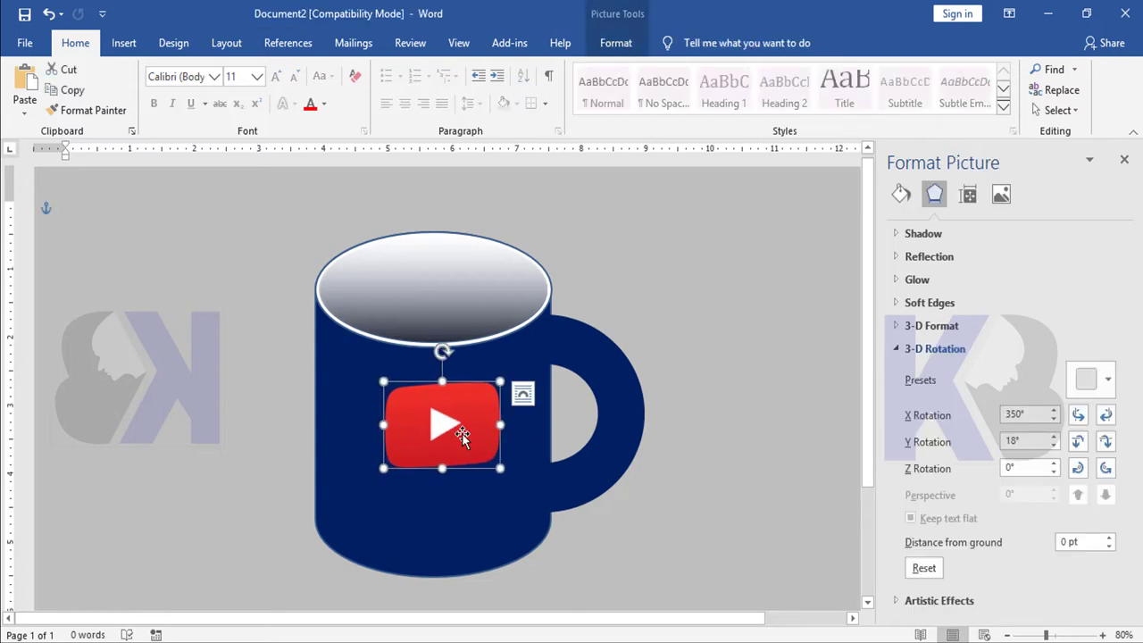
click(713, 397)
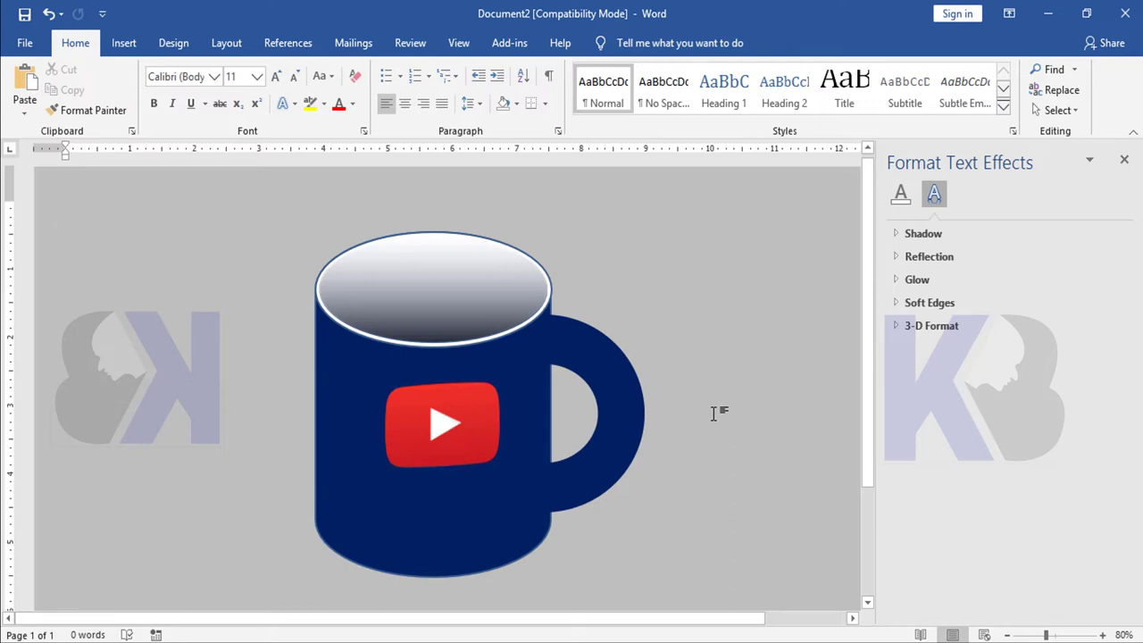
ctrl+scroll(708, 411, down, 2)
ctrl+scroll(708, 411, up, 3)
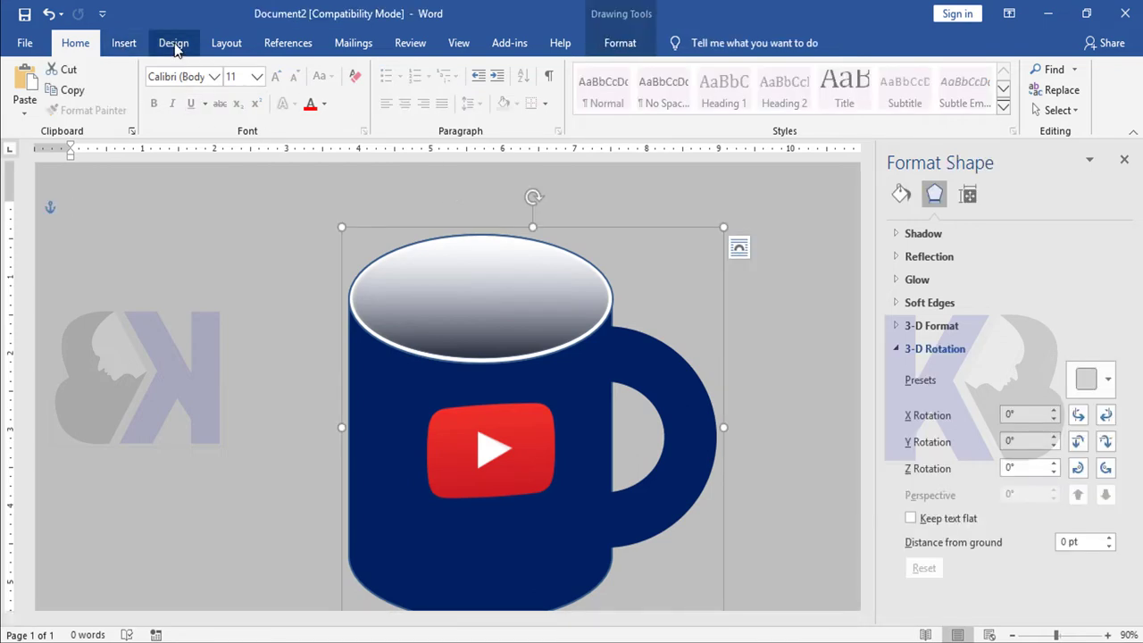
- Insert WordArt using the first, plain black style
click(174, 44)
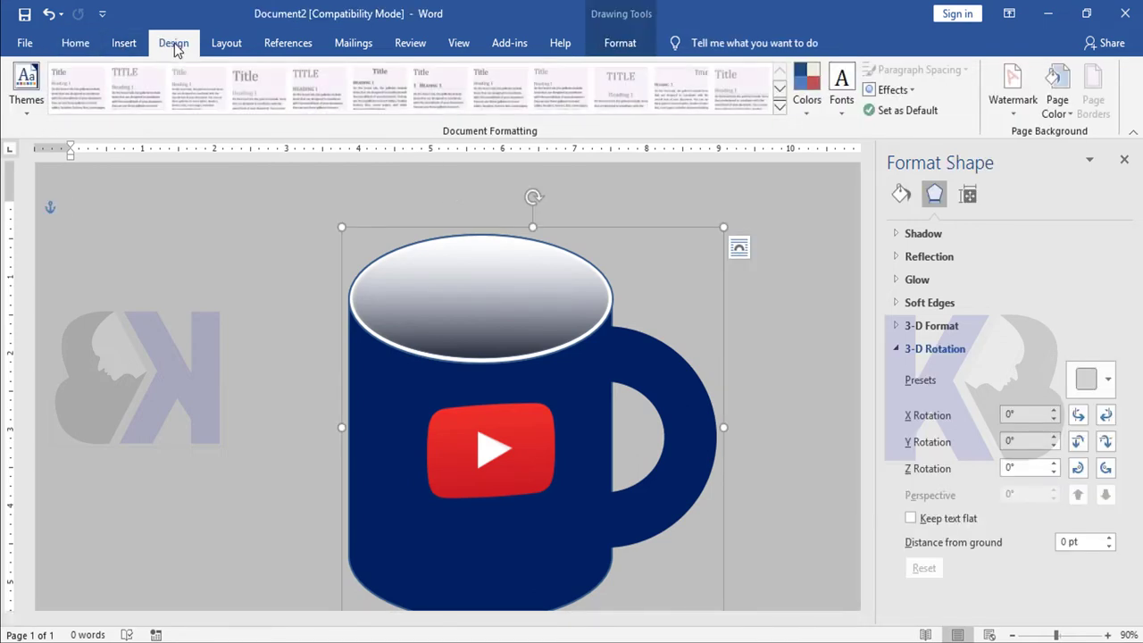
click(122, 45)
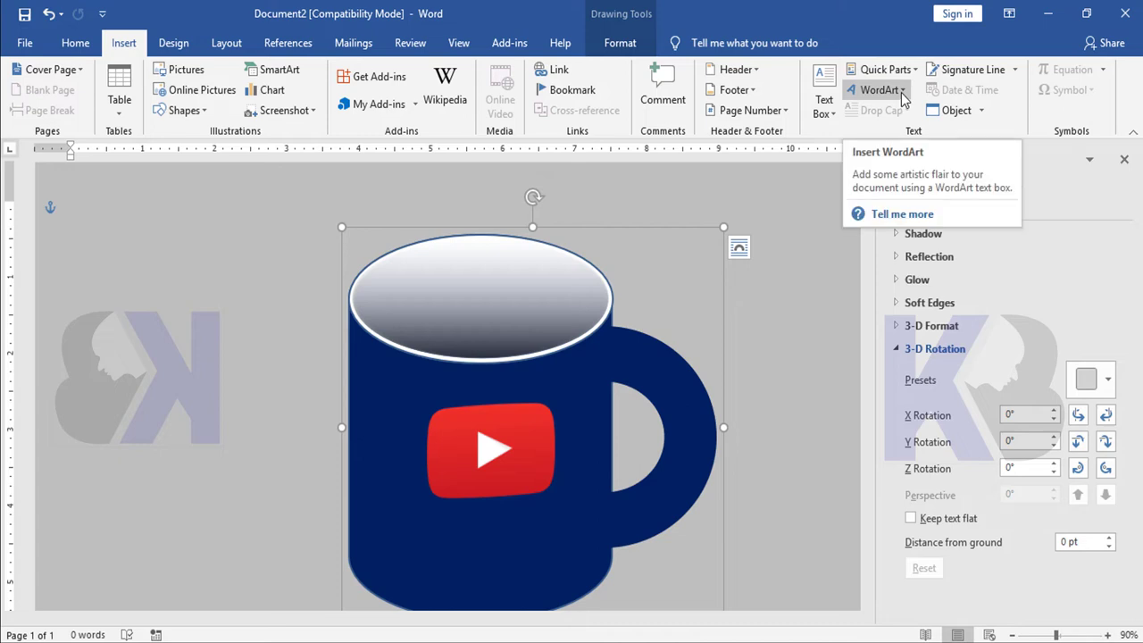
click(900, 98)
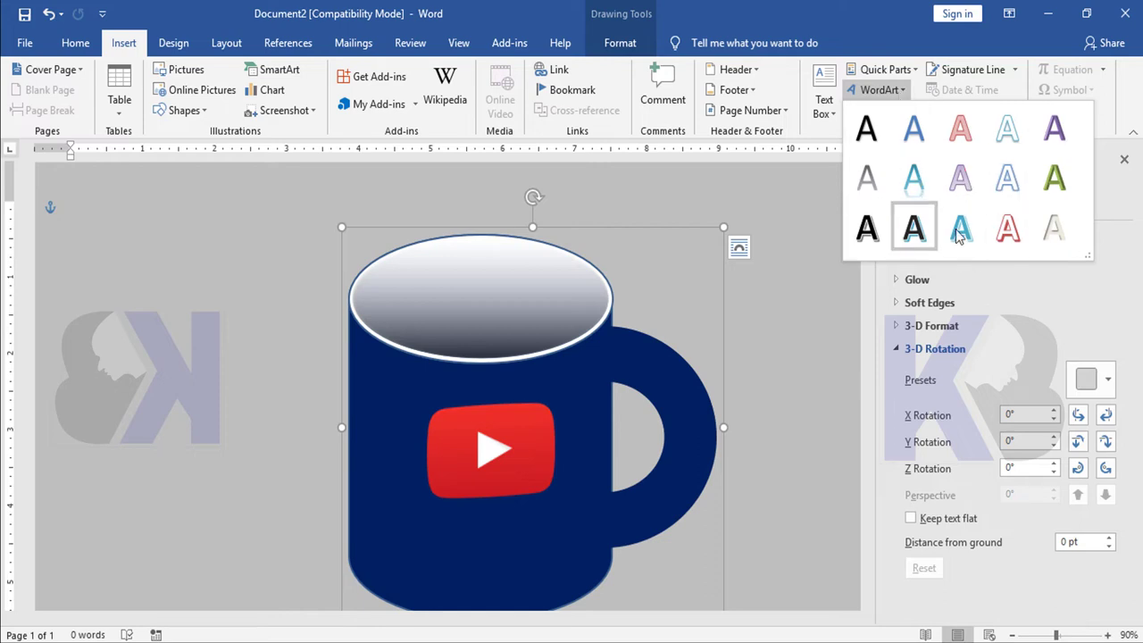
click(867, 130)
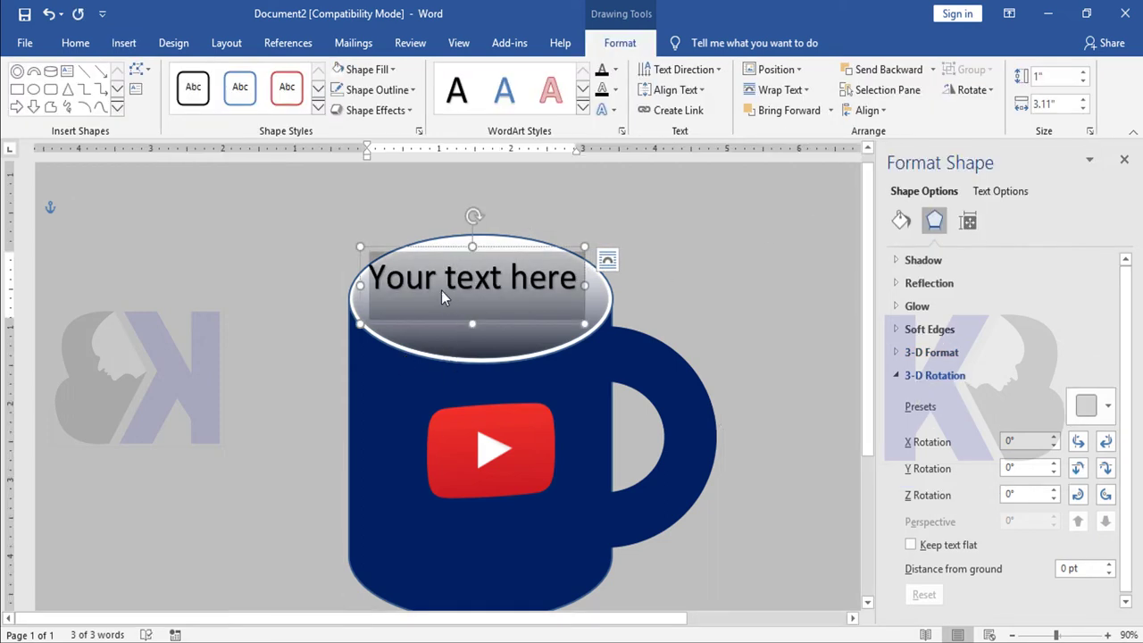
- Replace the placeholder with 'KB TECH' and shrink the box height to fit the words
click(415, 278)
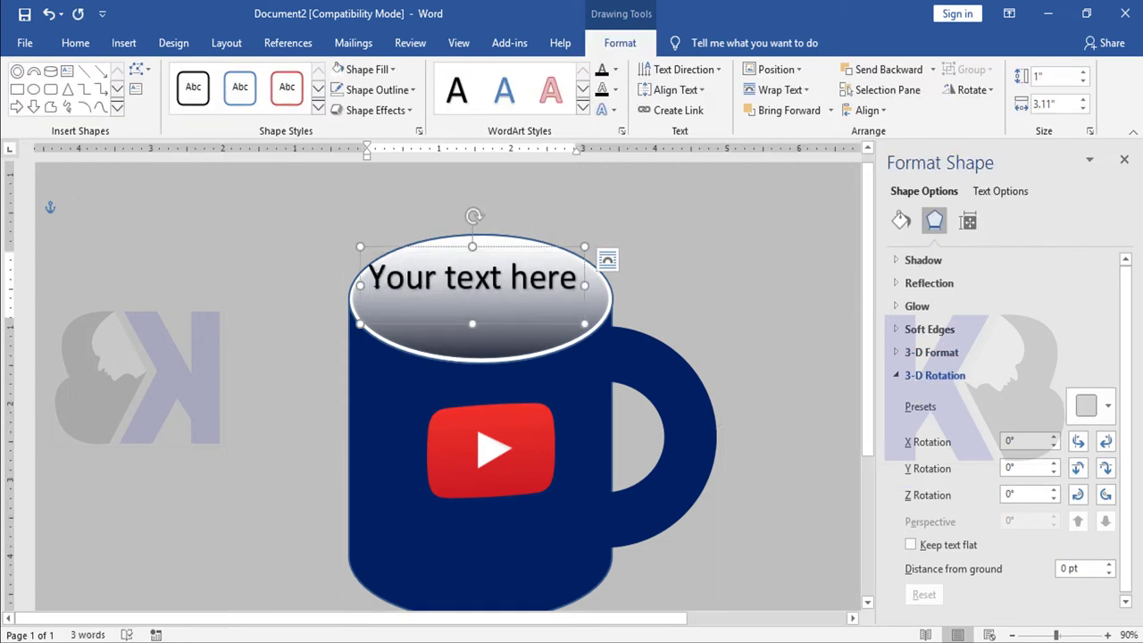
drag(366, 277, 606, 280)
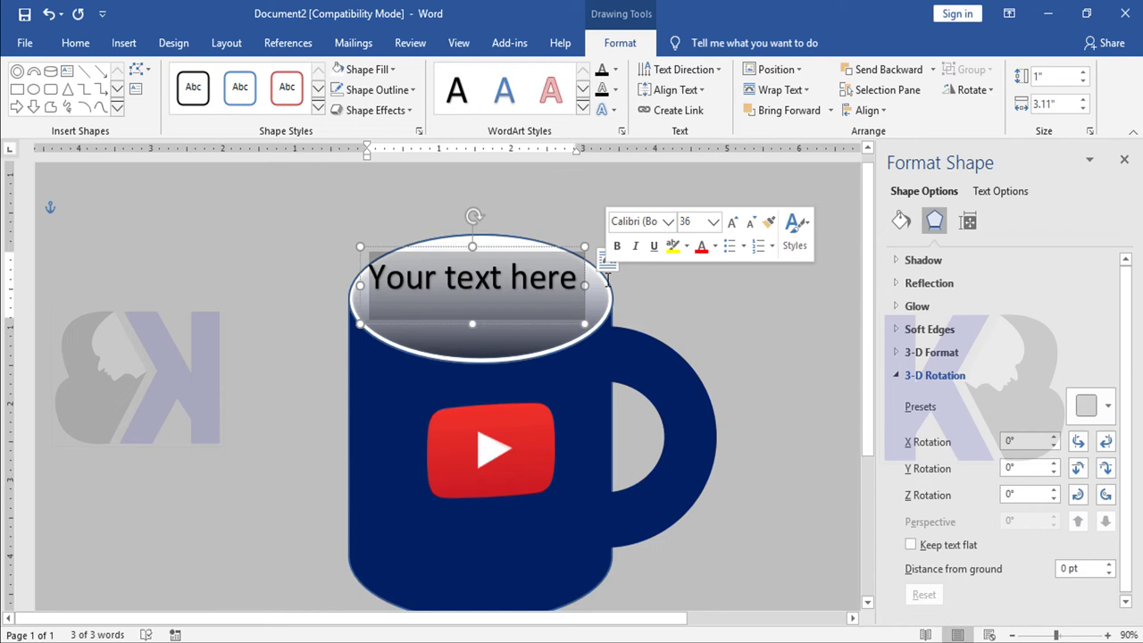
text(KB TE)
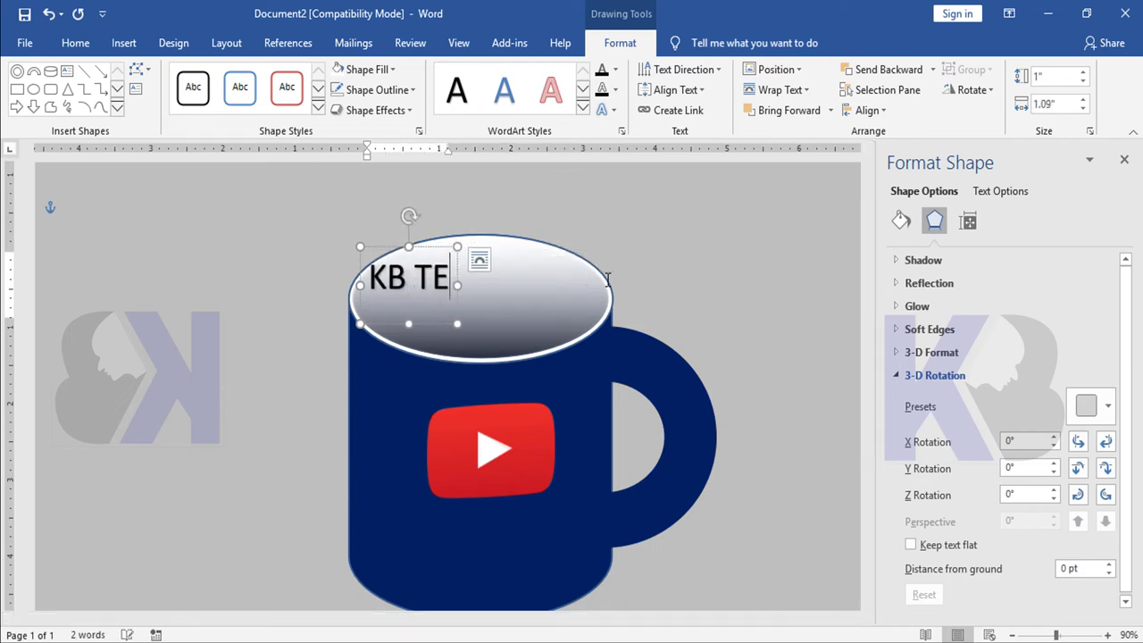
text(CH)
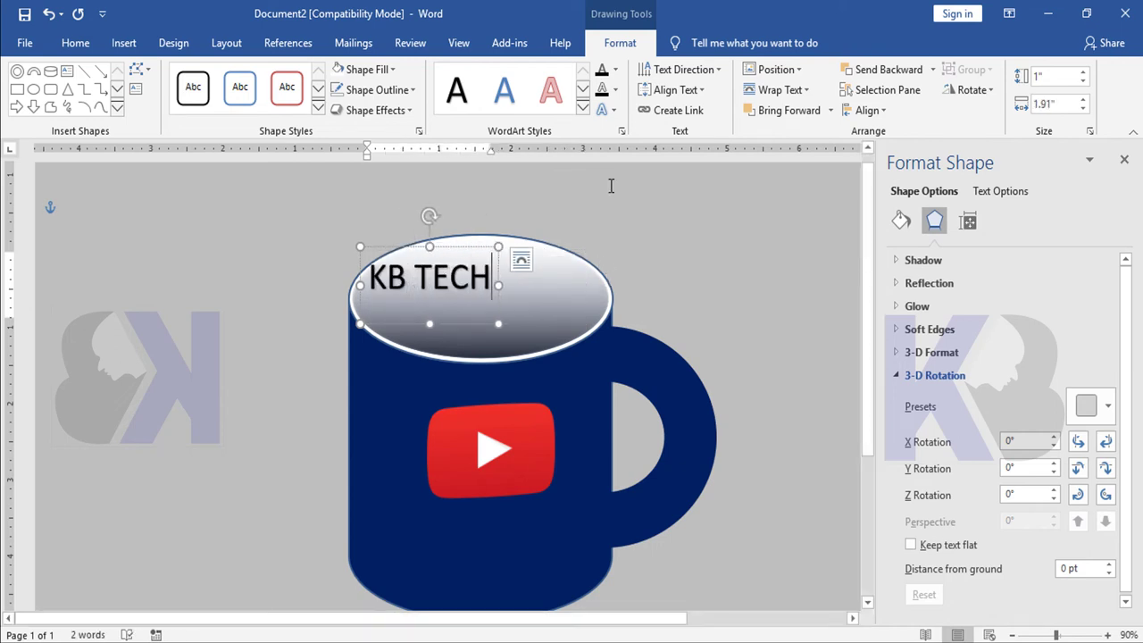
drag(430, 325, 429, 301)
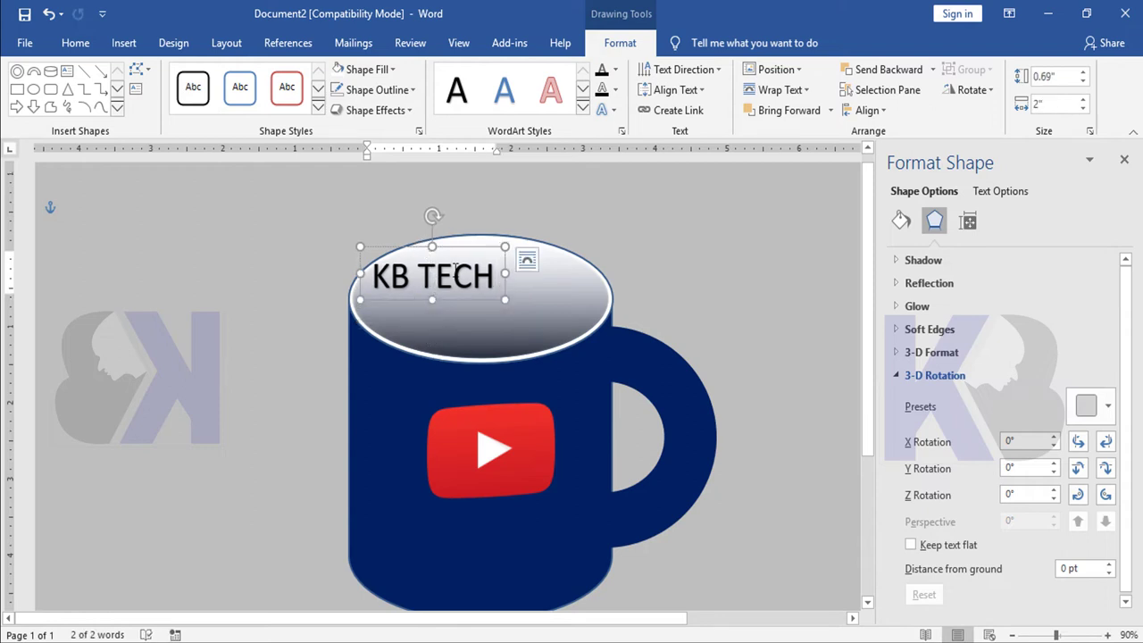
- Set KB TECH to In Front of Text and position it just below the YouTube logo
click(782, 90)
click(791, 242)
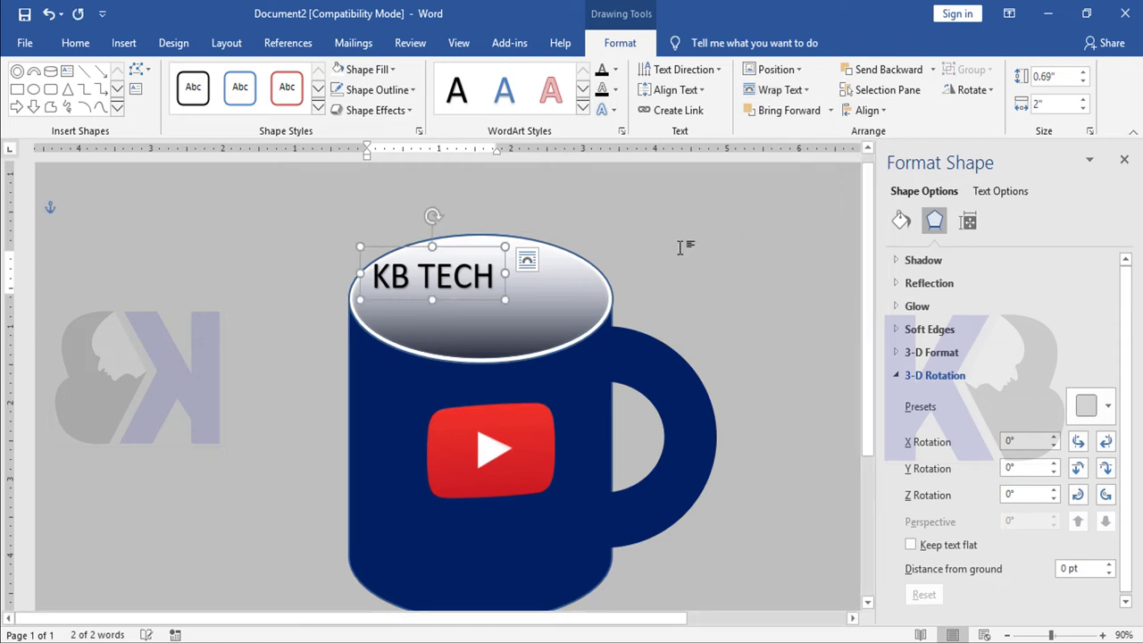
drag(399, 247, 450, 500)
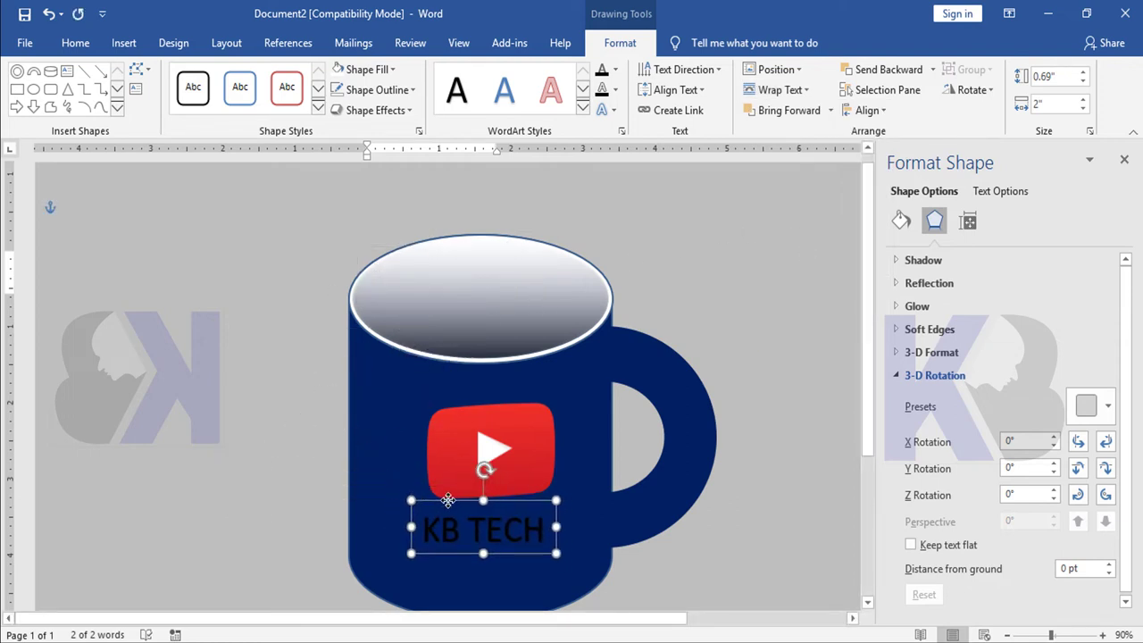
drag(449, 497, 453, 495)
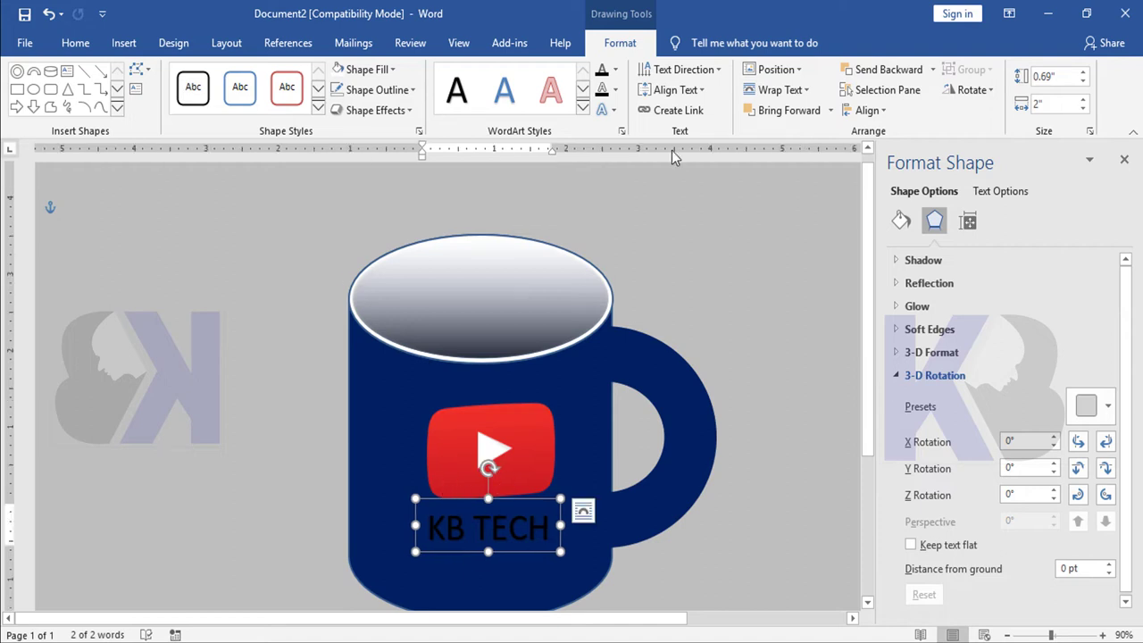
- Apply the white-fill WordArt style to KB TECH, then reselect its whole box
click(582, 109)
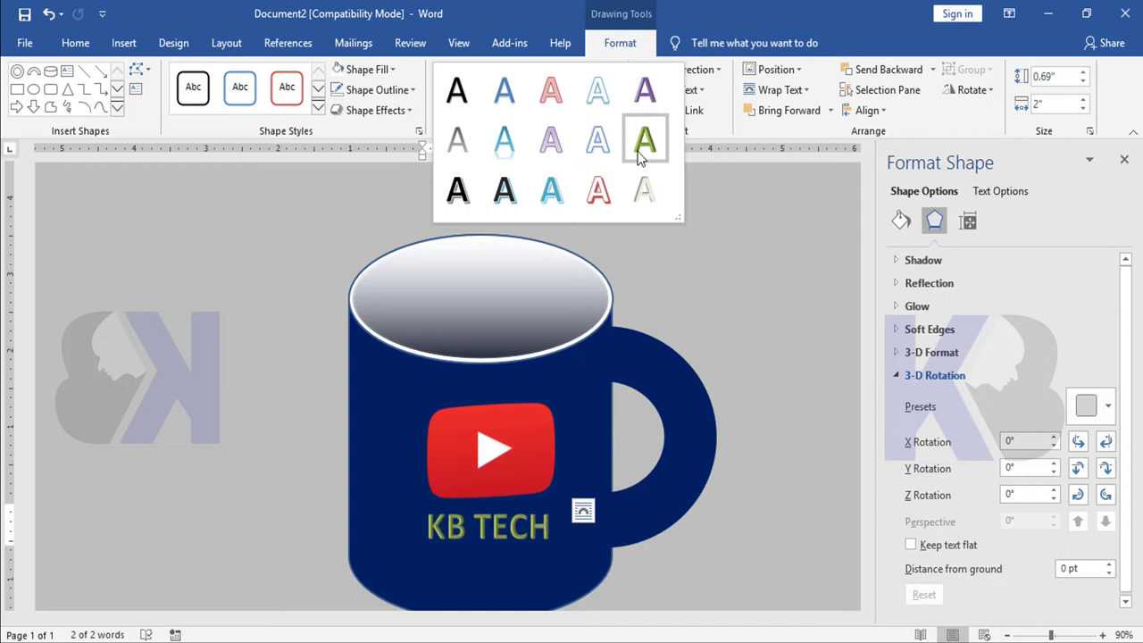
click(640, 188)
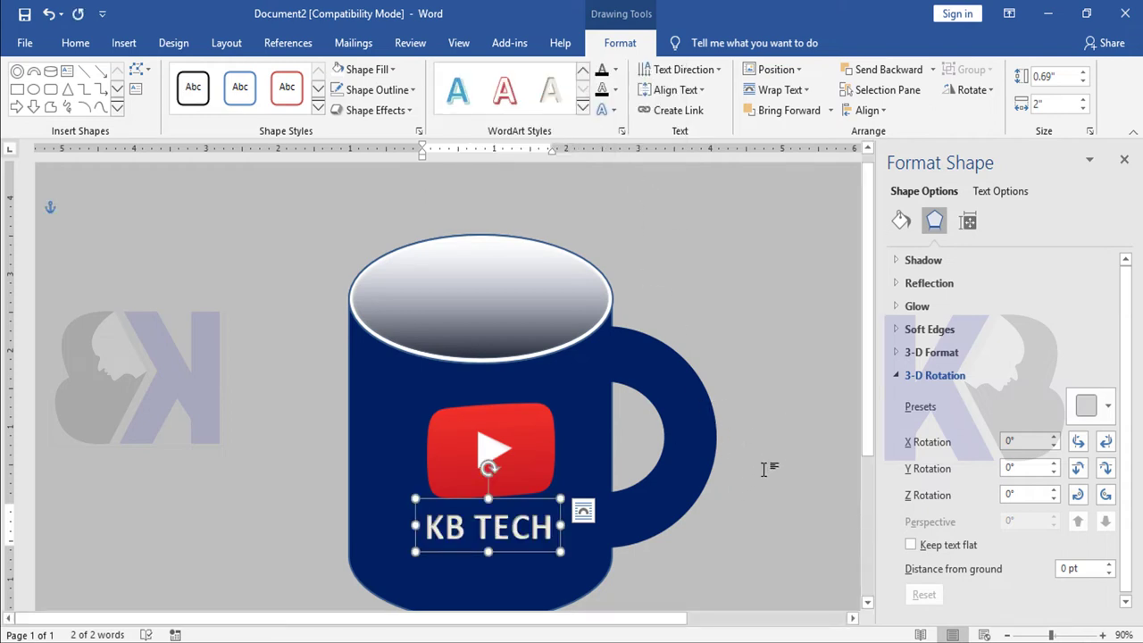
ctrl+scroll(715, 411, down, 2)
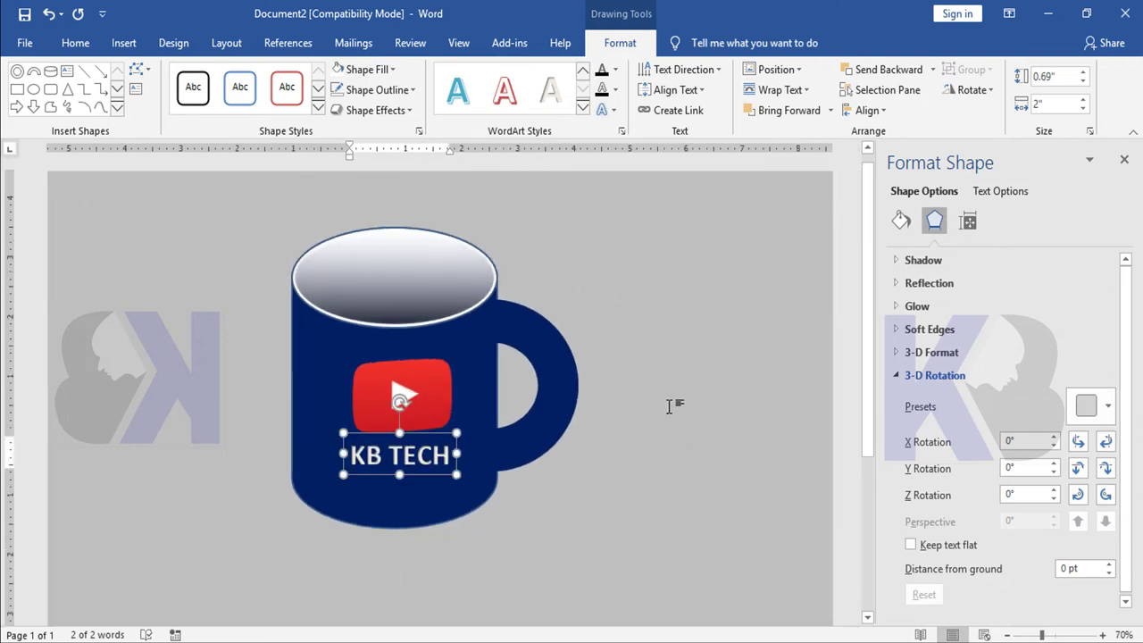
click(679, 492)
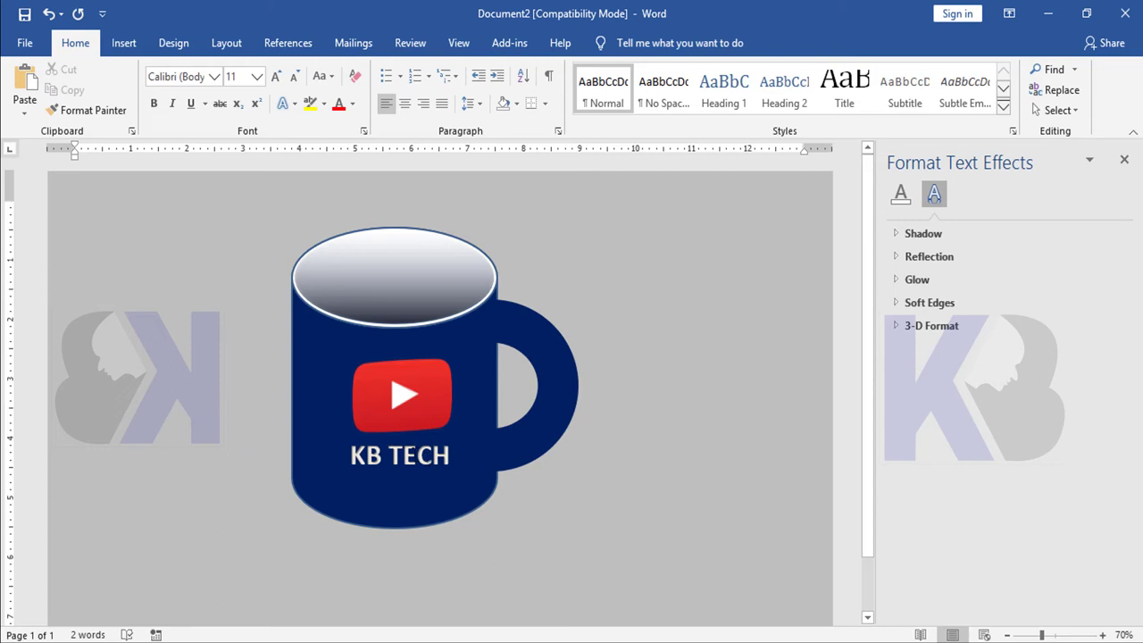
click(417, 456)
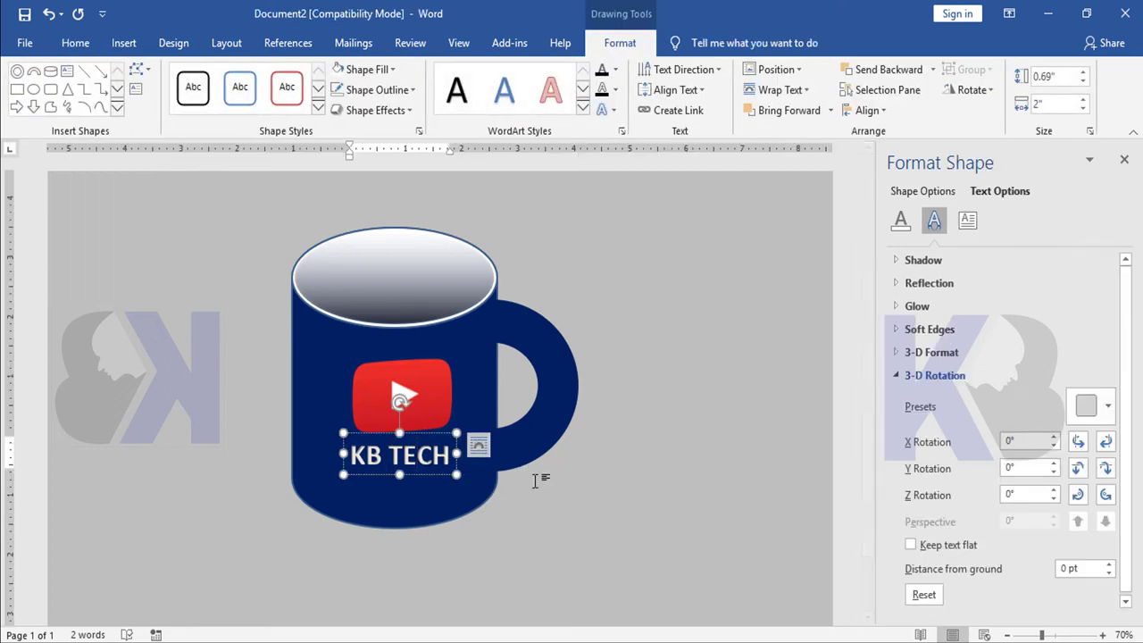
click(410, 434)
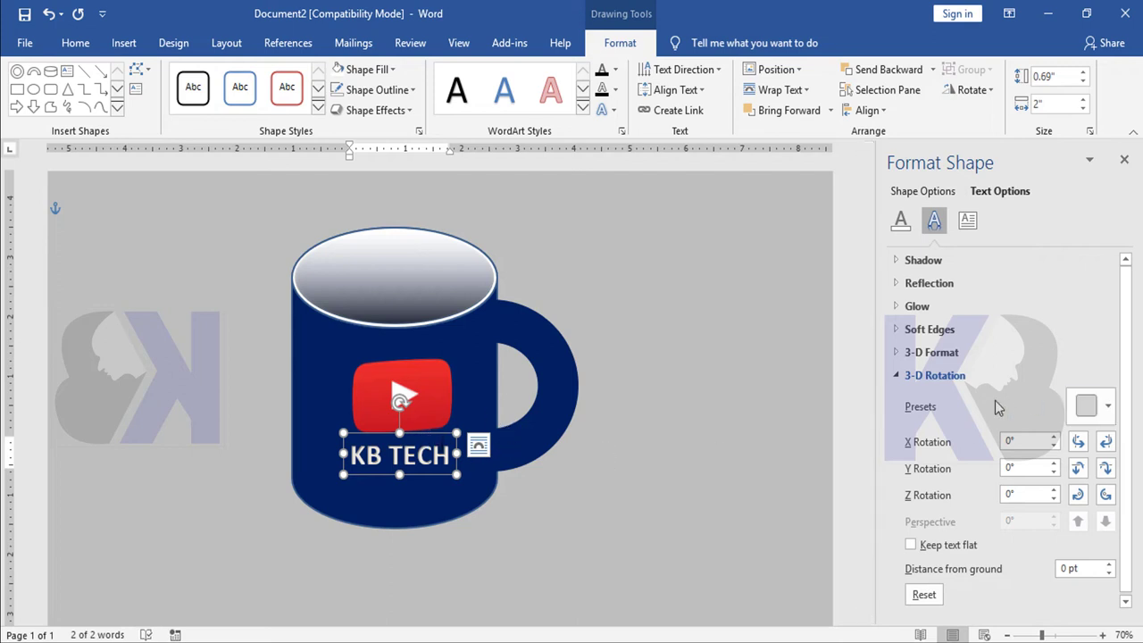
- Give KB TECH a Parallel 3-D rotation with X 350° and Y 18°
click(1109, 407)
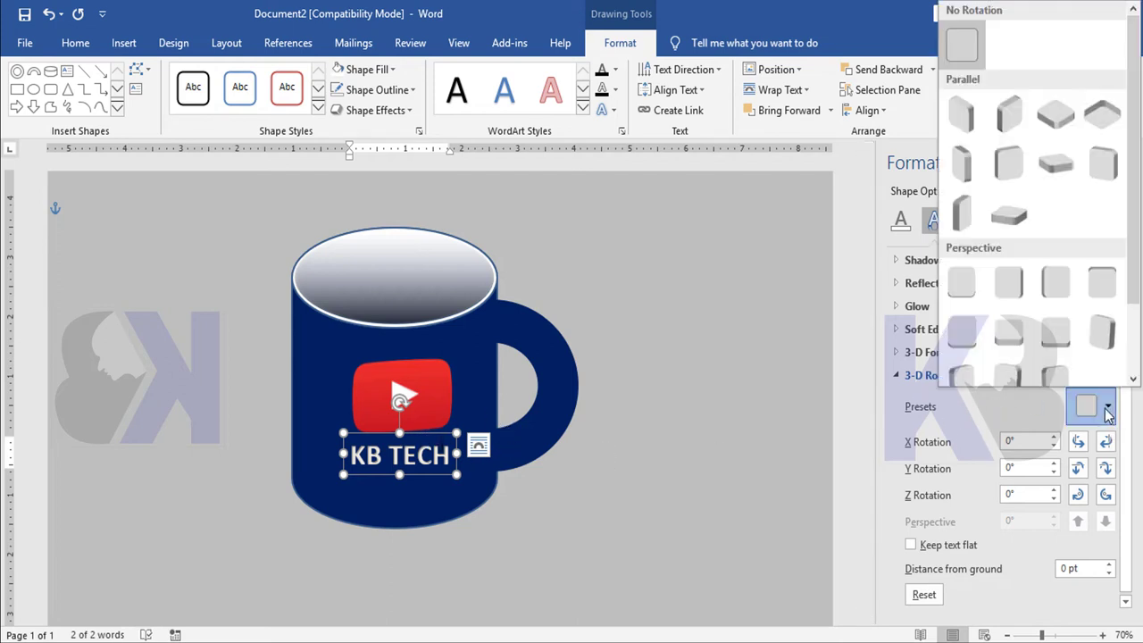
click(1015, 174)
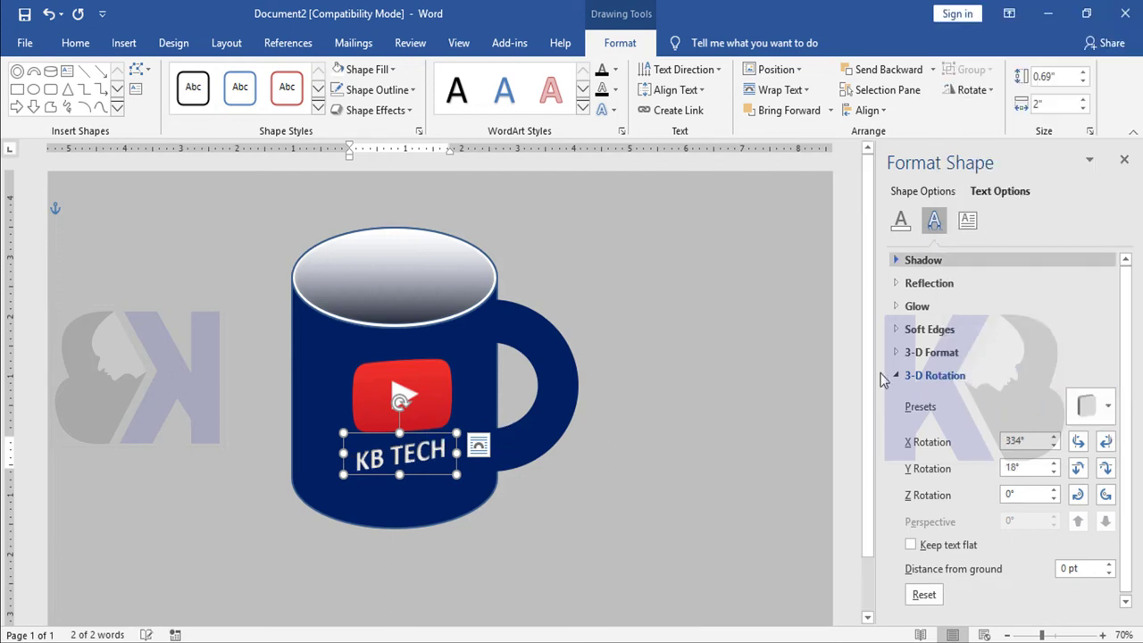
click(1055, 448)
click(1055, 439)
click(1055, 439)
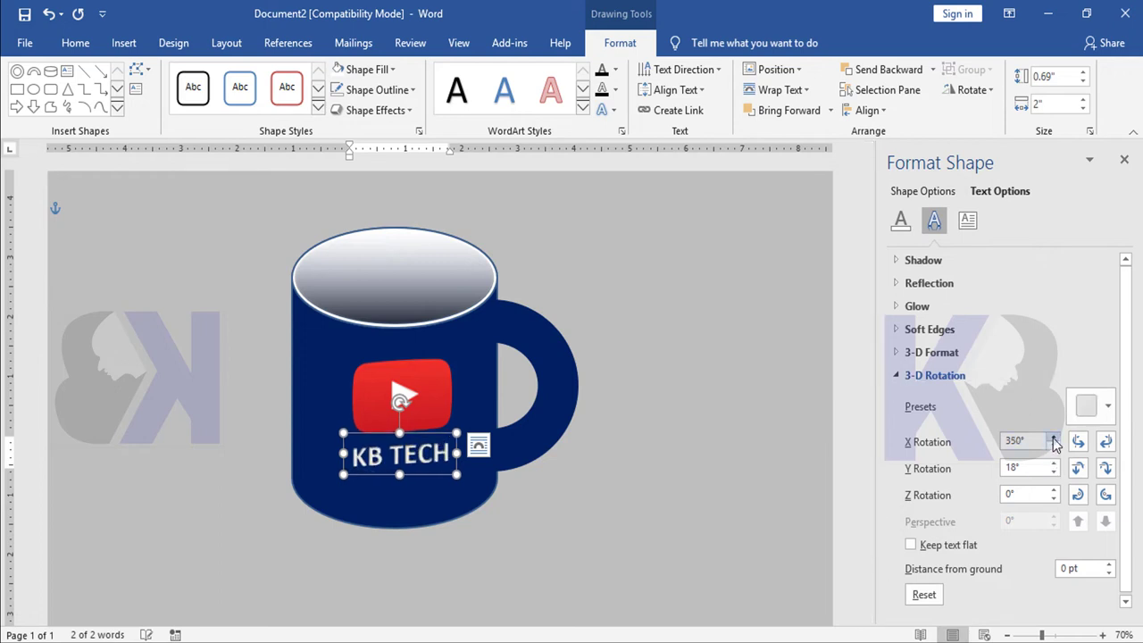
click(758, 343)
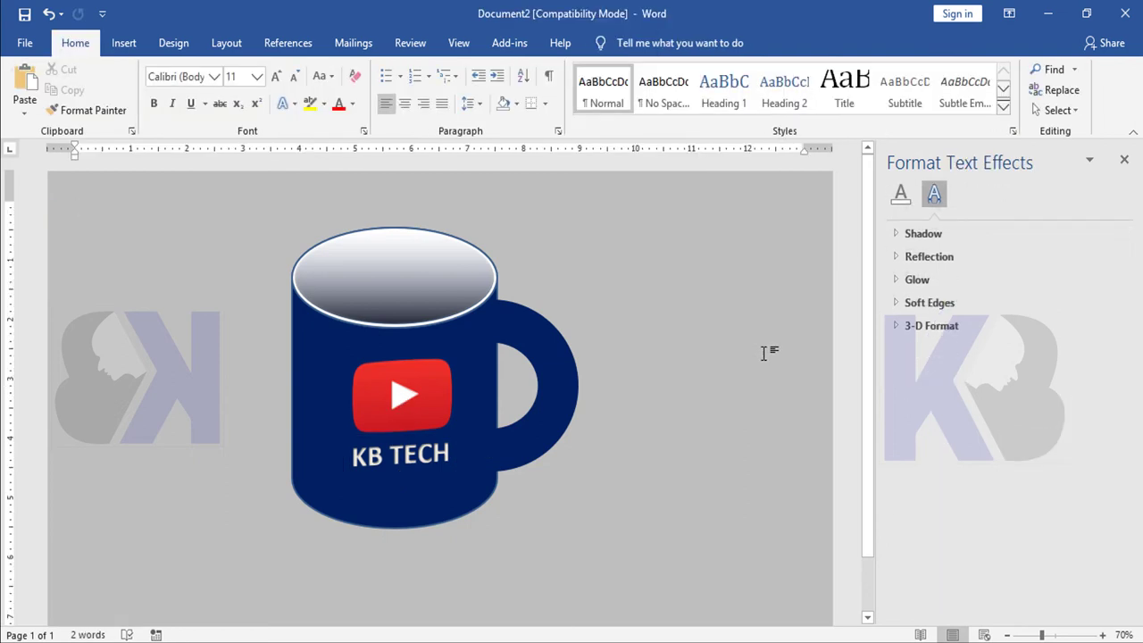
scroll(706, 344, down, 4)
scroll(702, 345, up, 5)
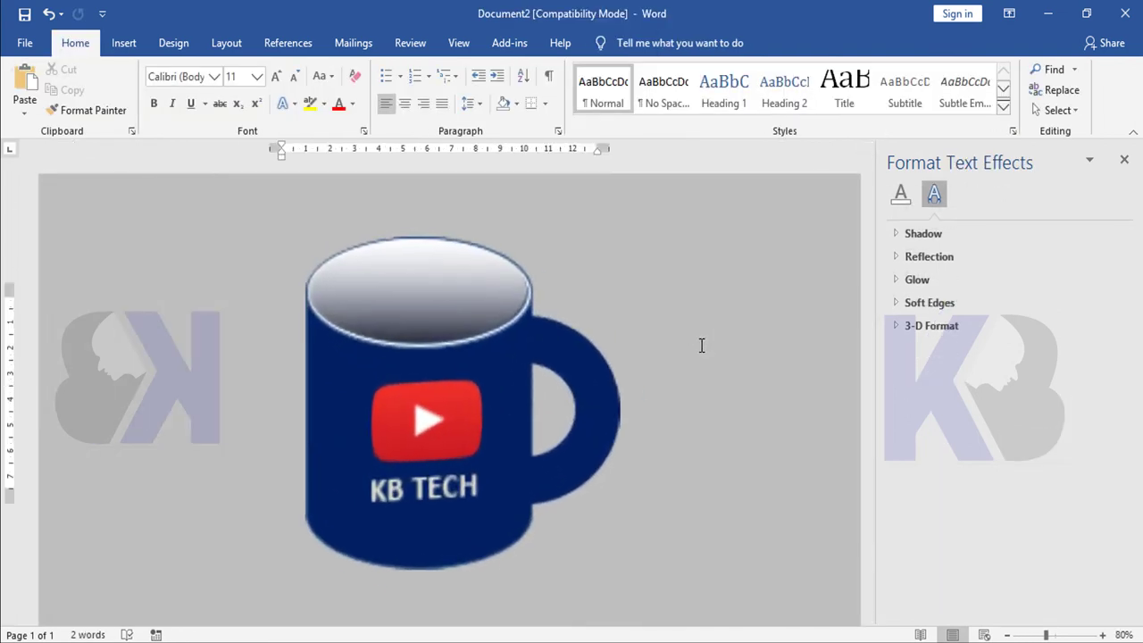
scroll(702, 344, down, 2)
scroll(702, 344, up, 2)
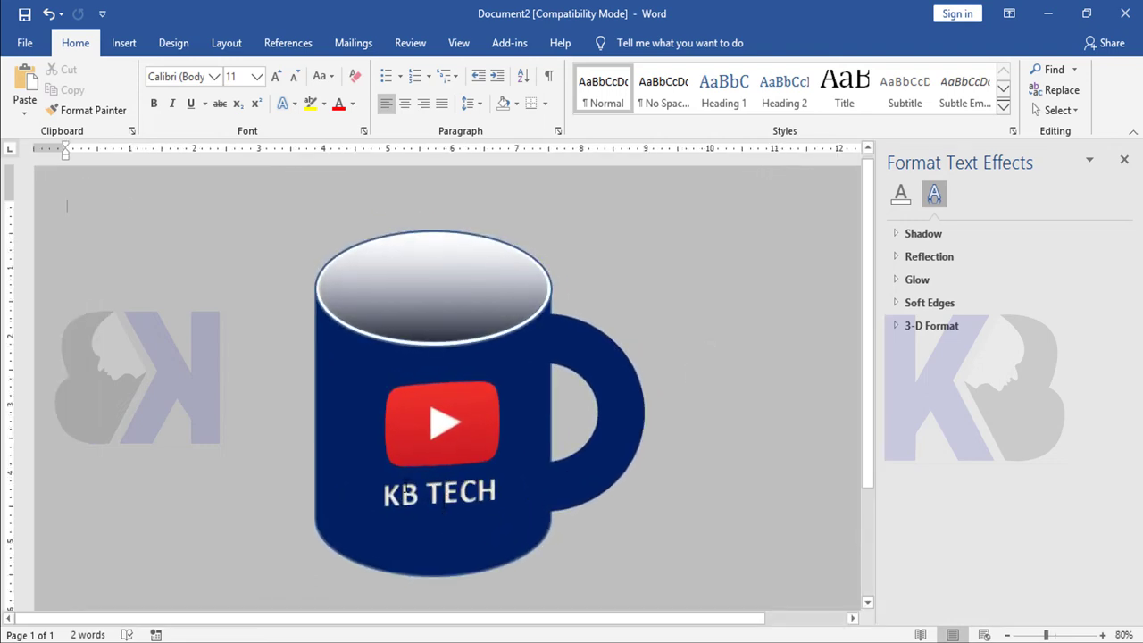
- Nudge the KB TECH box slightly higher with Ctrl+Up
click(407, 489)
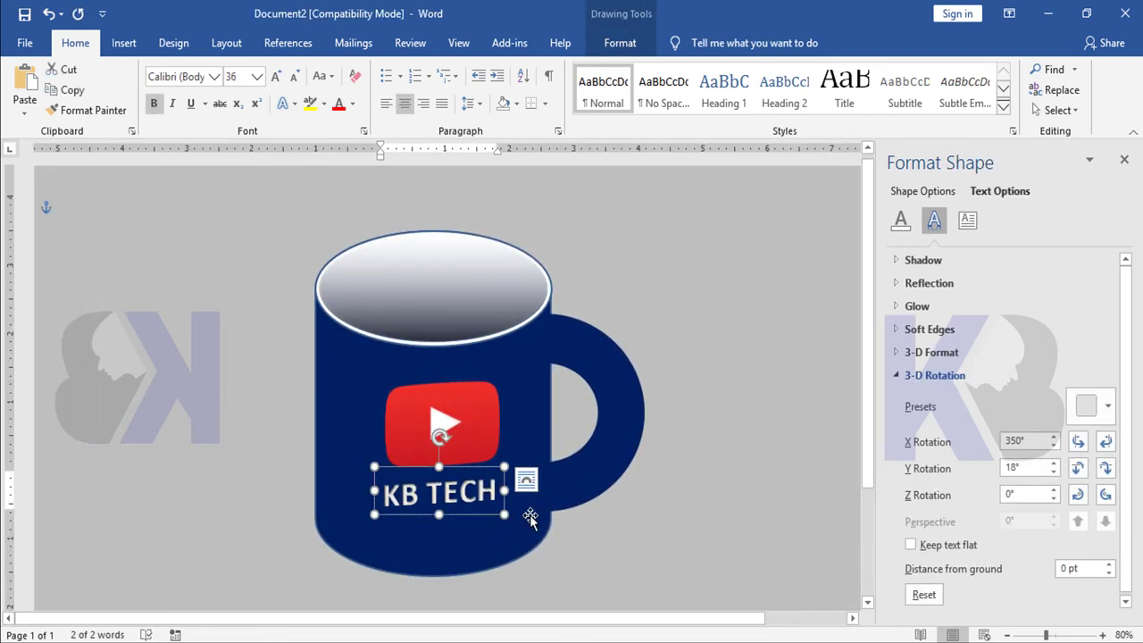
key(ctrl+Up)
key(ctrl+Up)
key(ctrl+Up)
key(ctrl+Up)
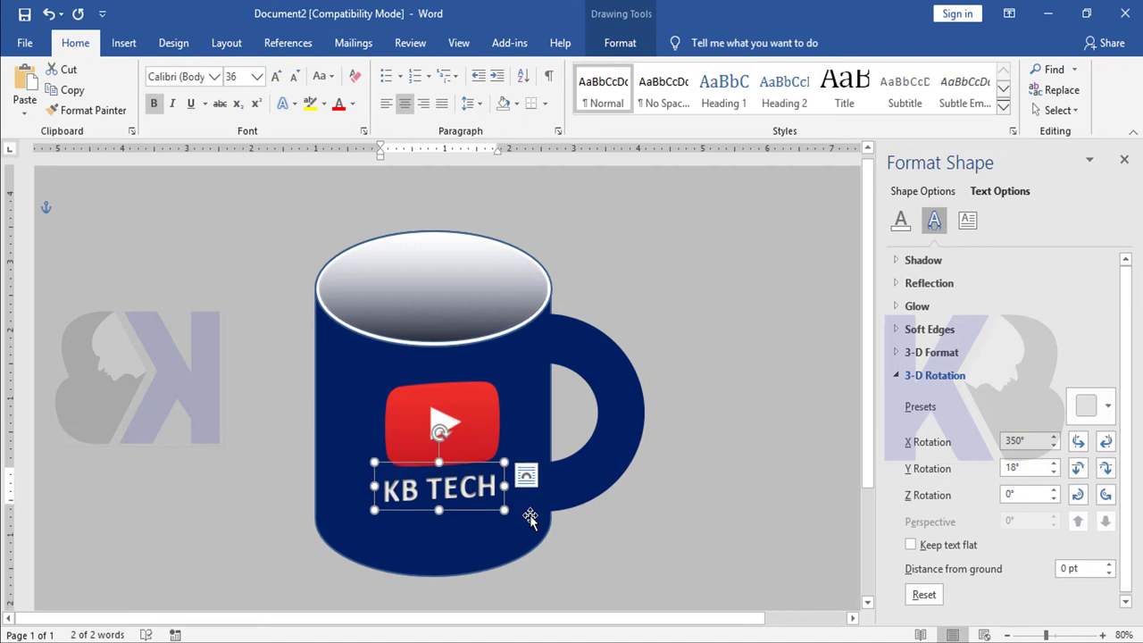
click(745, 399)
scroll(745, 399, down, 2)
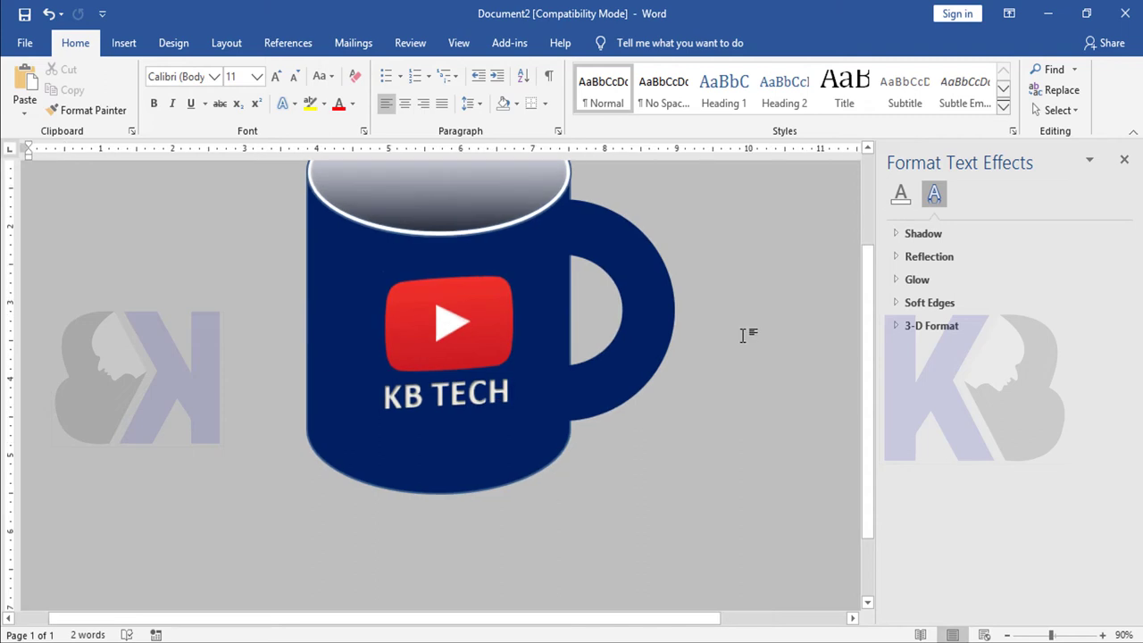
ctrl+scroll(744, 327, up, 1)
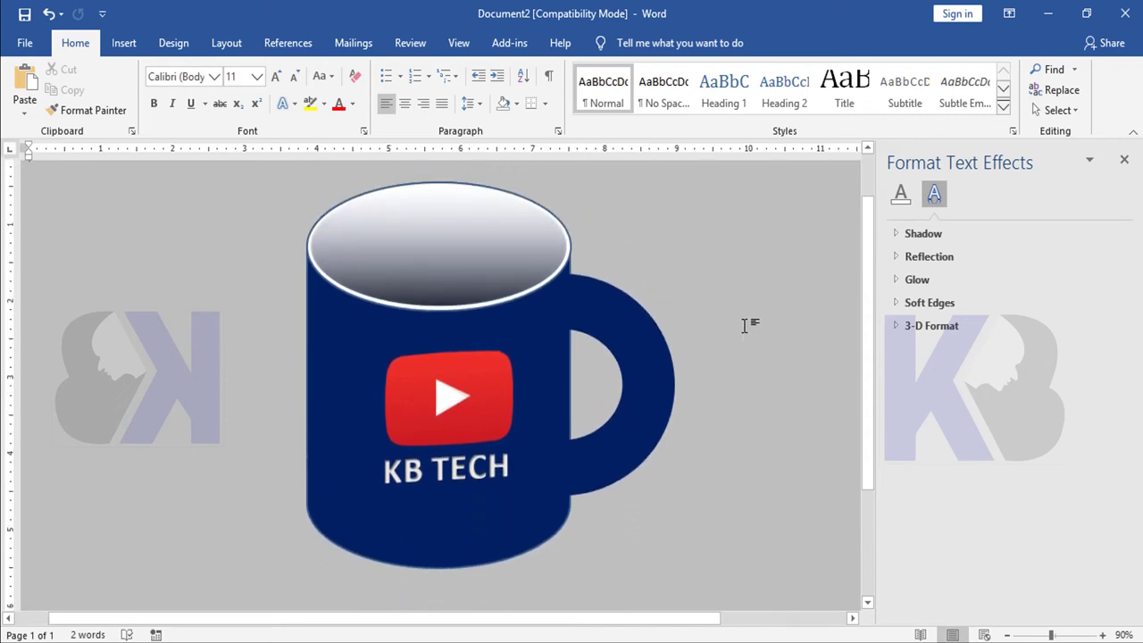
- Select the YouTube logo, the KB TECH text box and the mug together
click(484, 370)
click(403, 470)
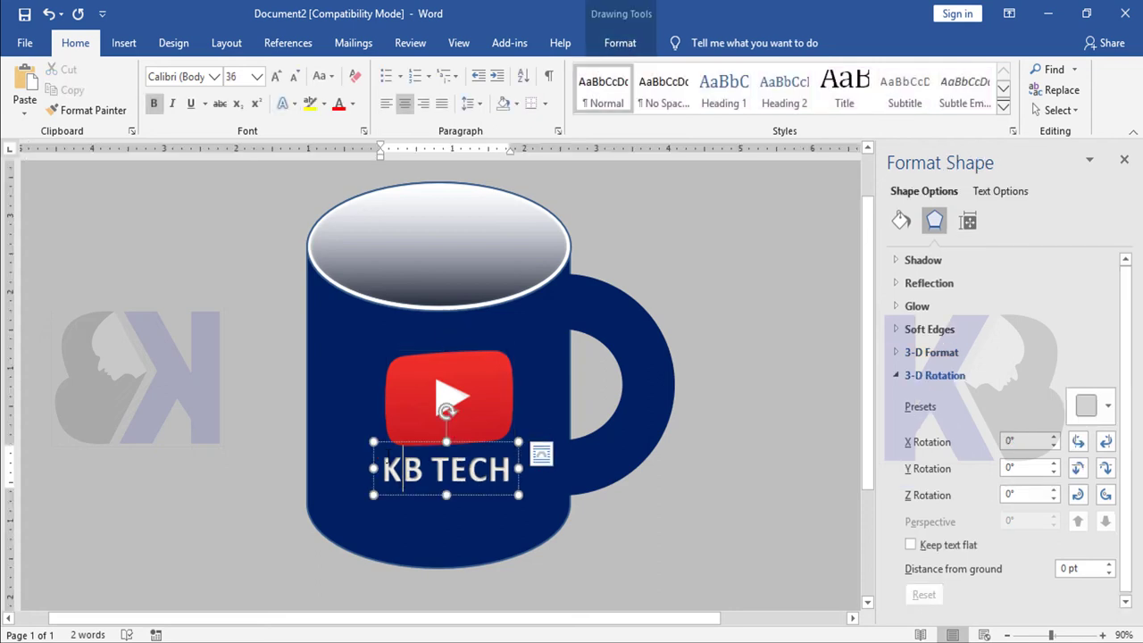
click(401, 441)
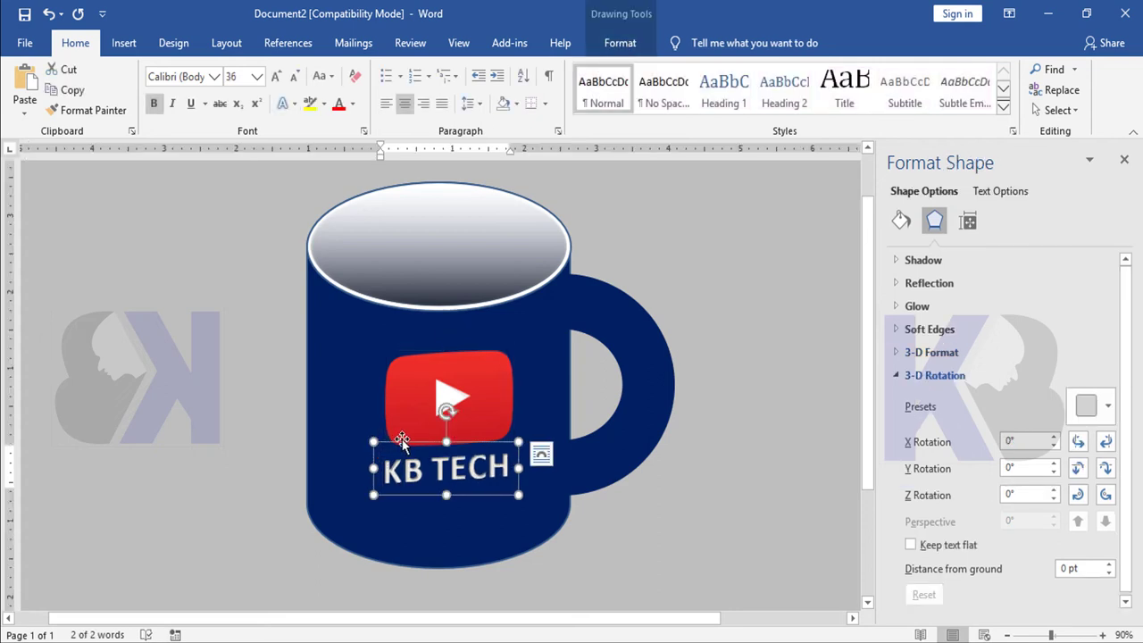
shift+click(409, 370)
shift+click(326, 304)
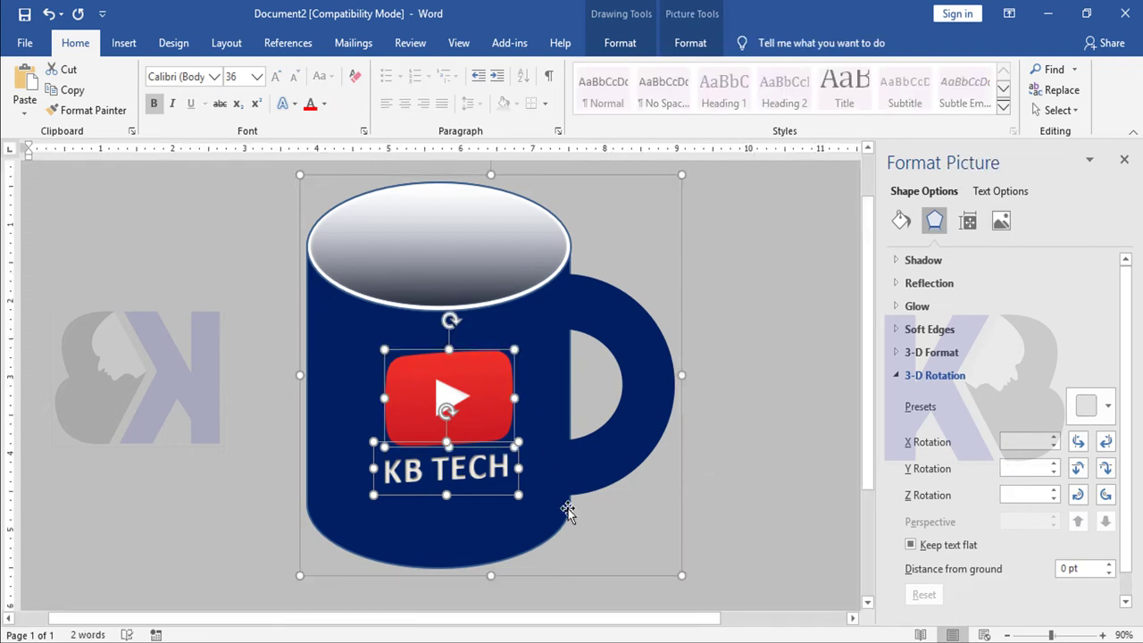
- Group the selected pieces into one object and nudge it slightly higher
click(637, 47)
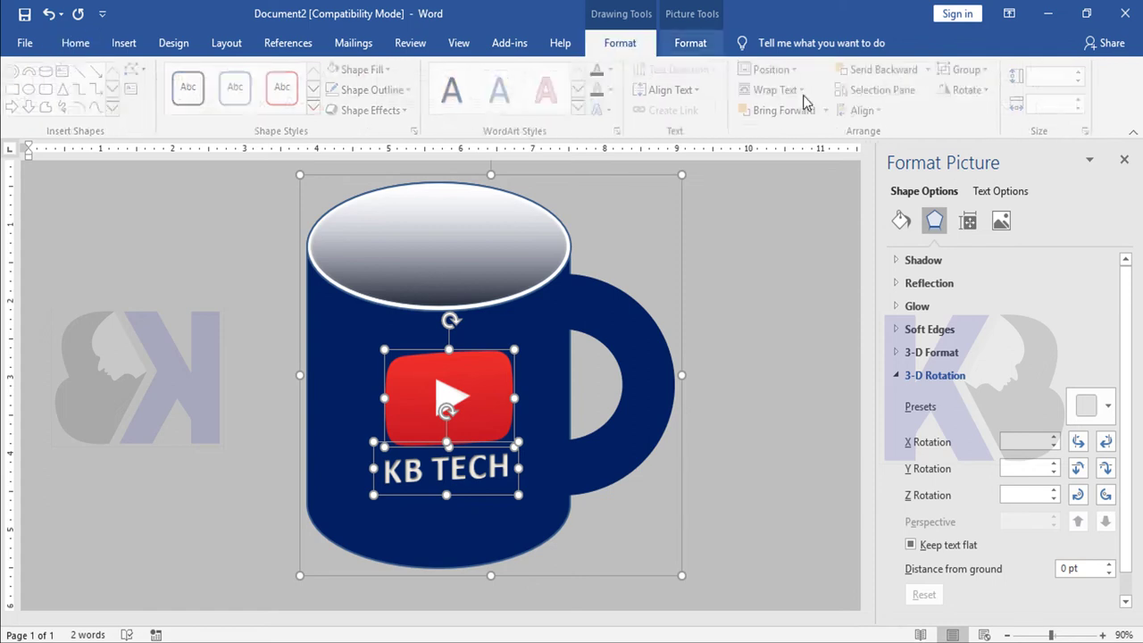
click(971, 69)
click(981, 93)
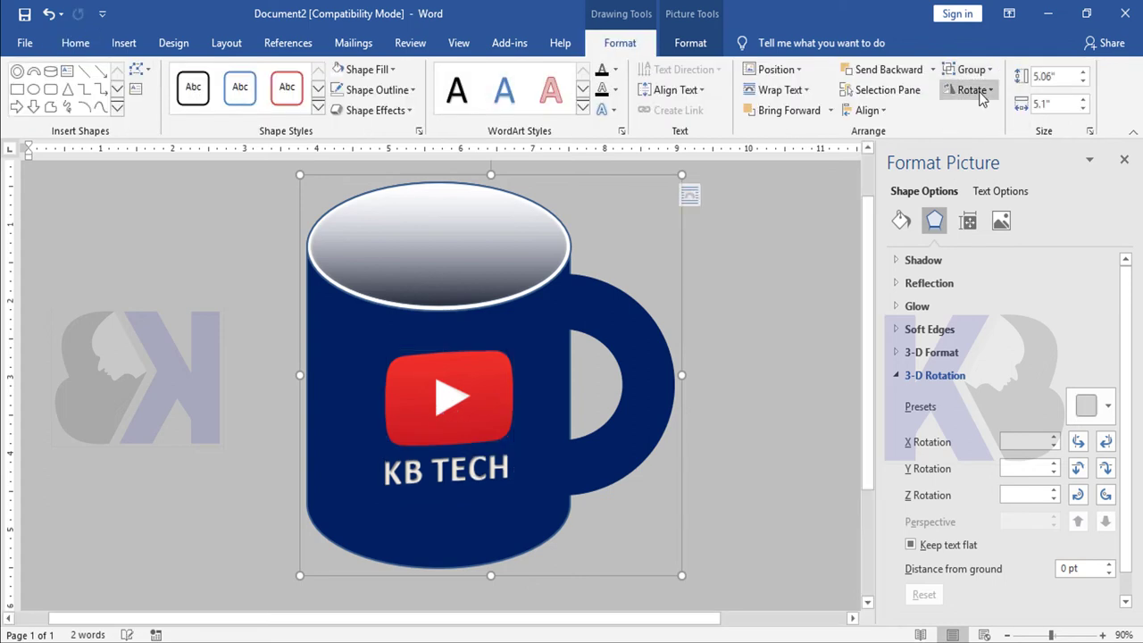
click(761, 277)
scroll(730, 328, down, 4)
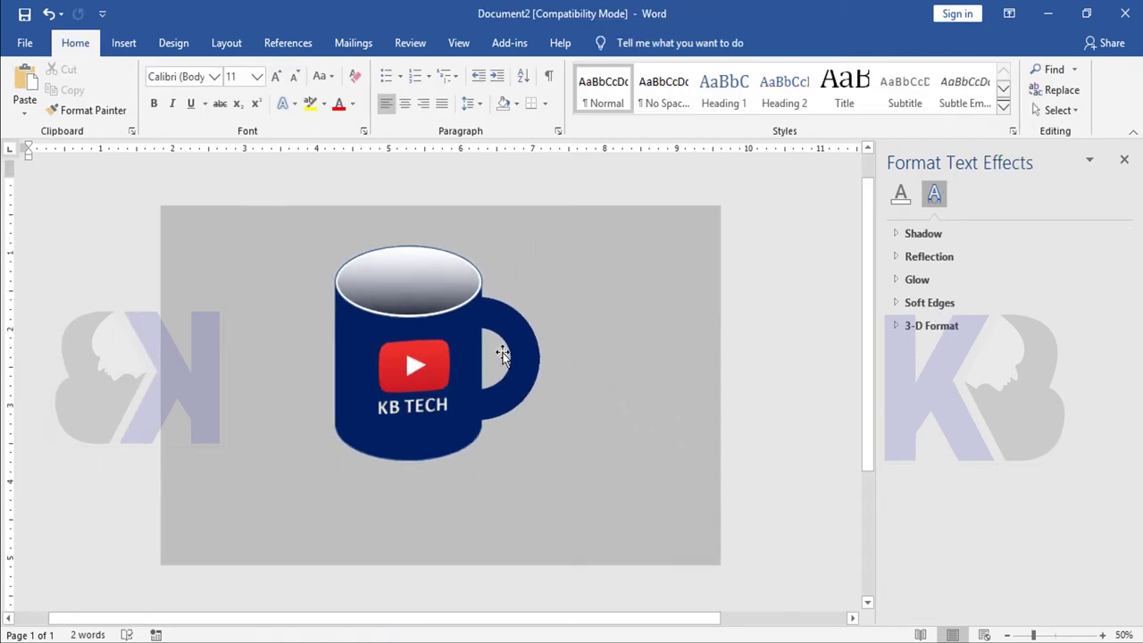
mouse_move(459, 327)
mouse_down()
mouse_move(472, 333)
mouse_move(459, 300)
mouse_up()
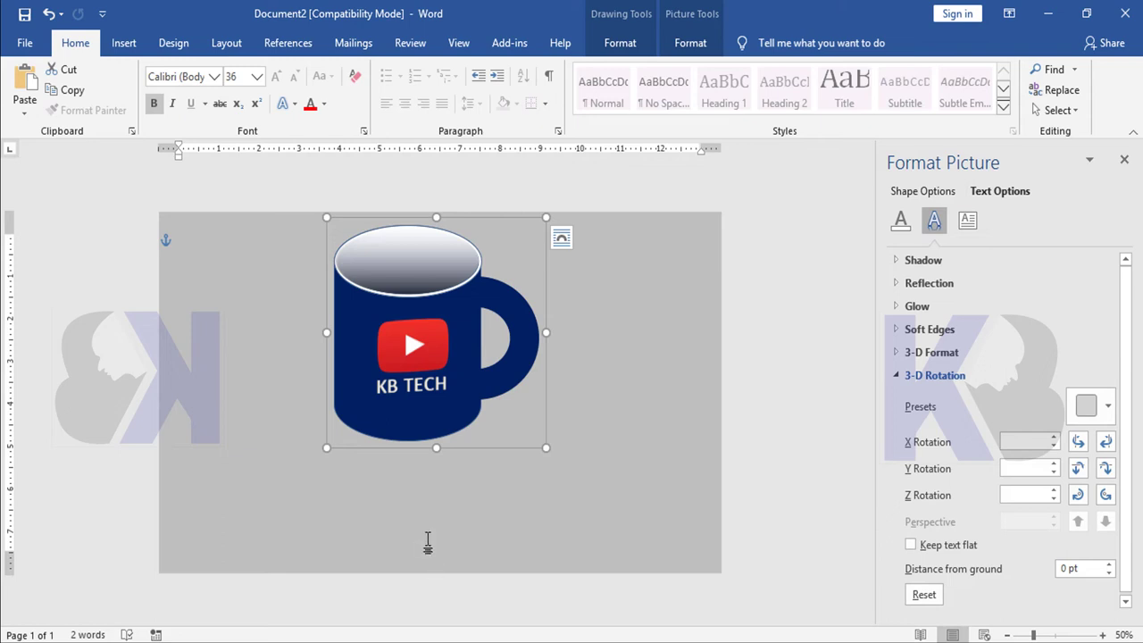
- In the mug's Format Picture pane, expand Effects > Reflection and show its Presets list
click(1125, 161)
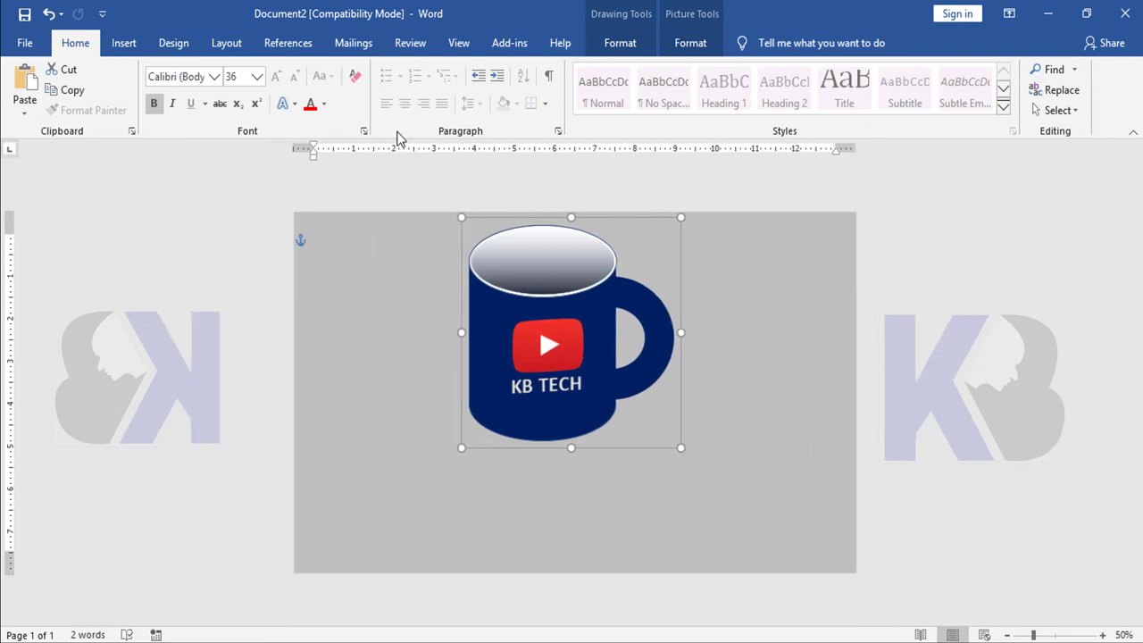
click(625, 47)
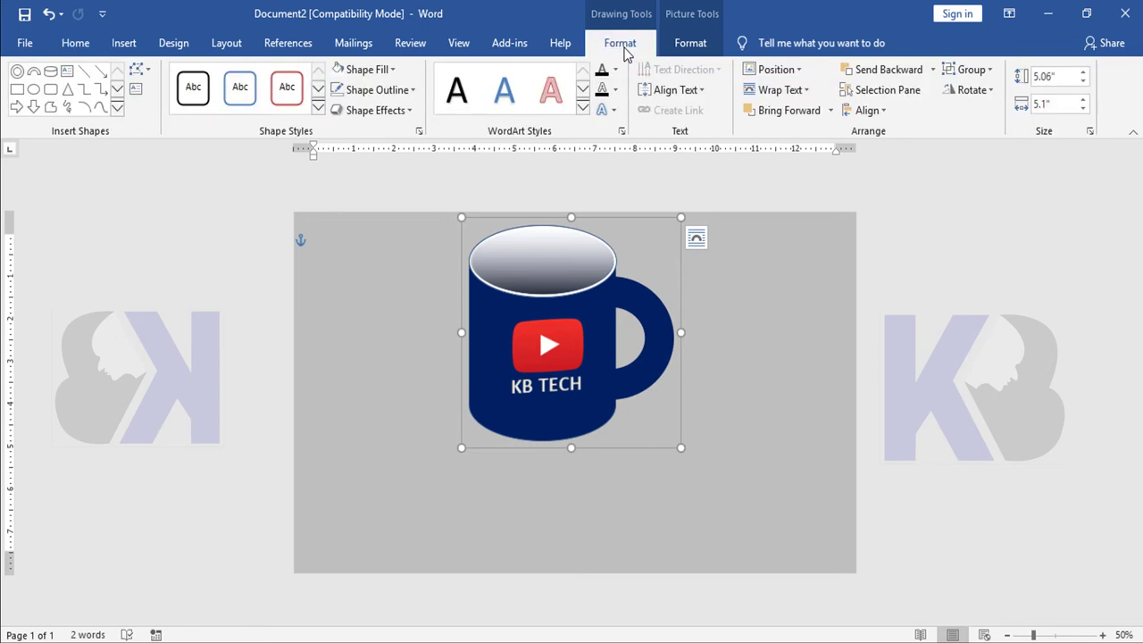
click(419, 132)
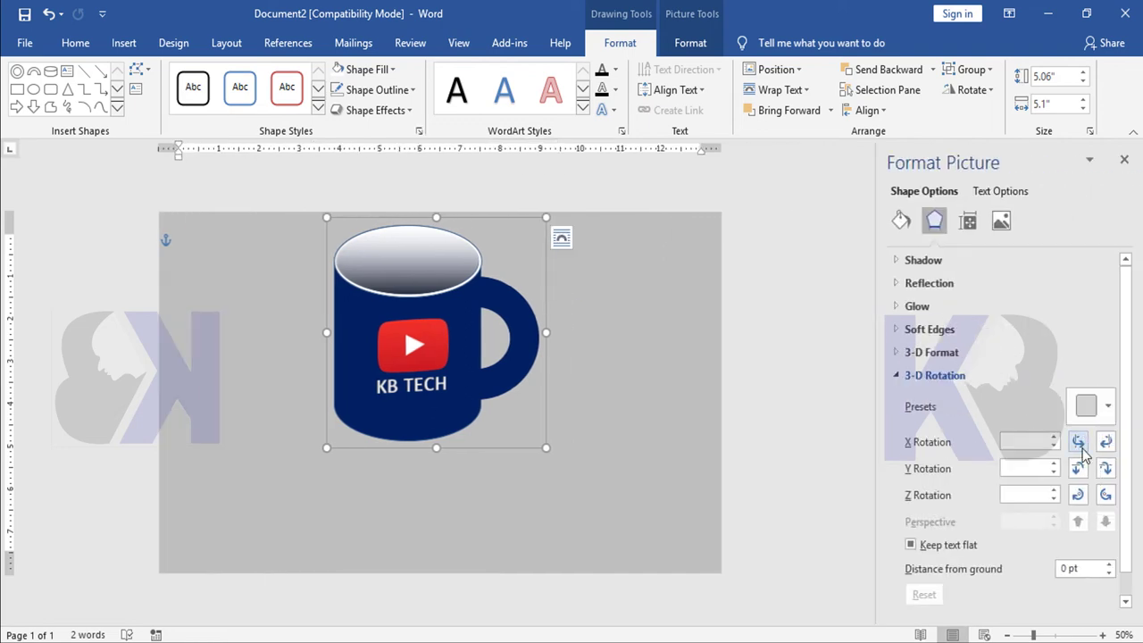
click(903, 223)
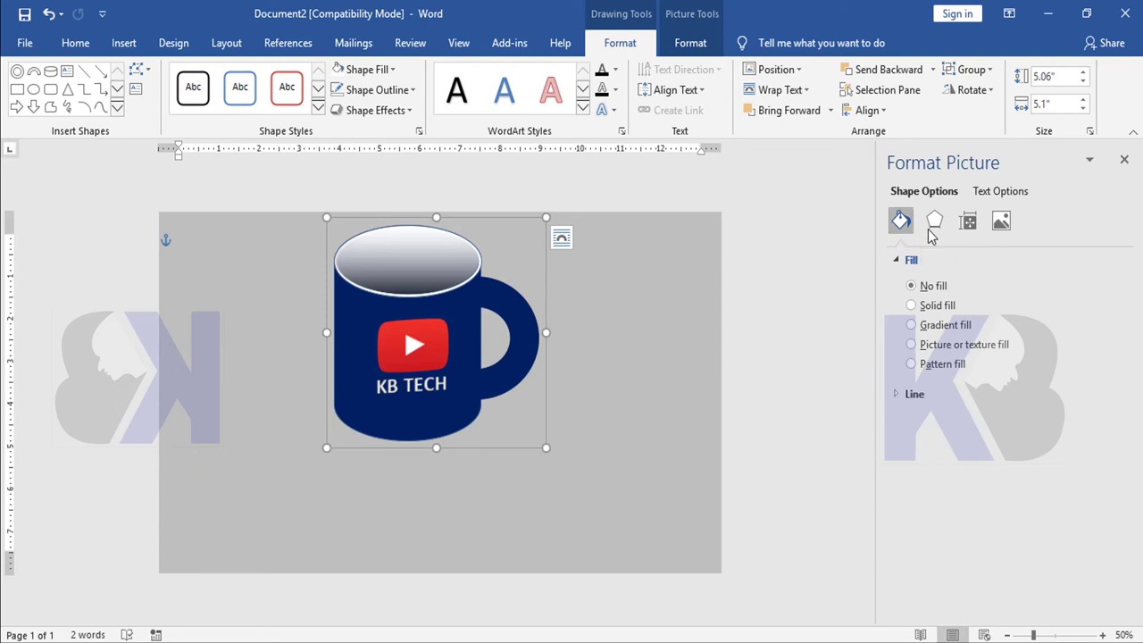
click(936, 223)
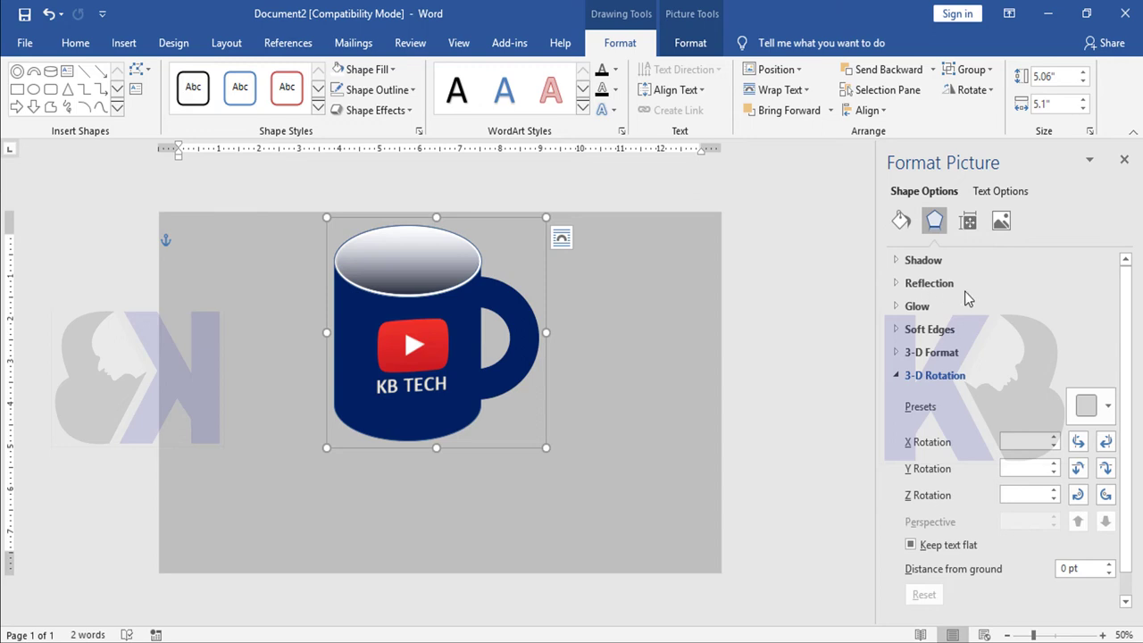
click(897, 284)
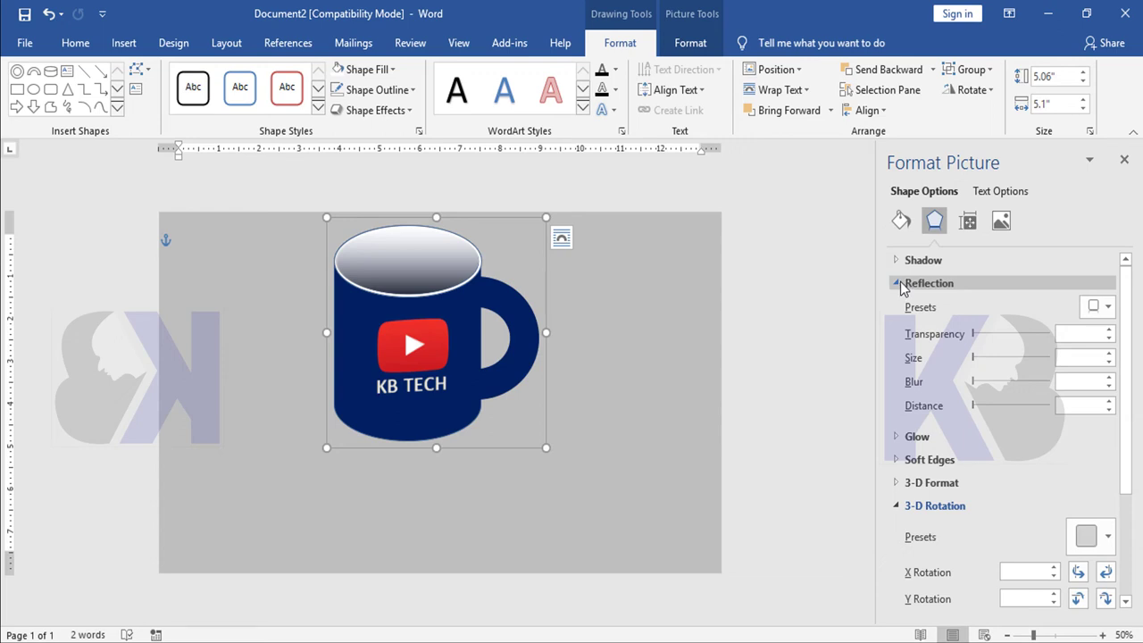
click(1107, 307)
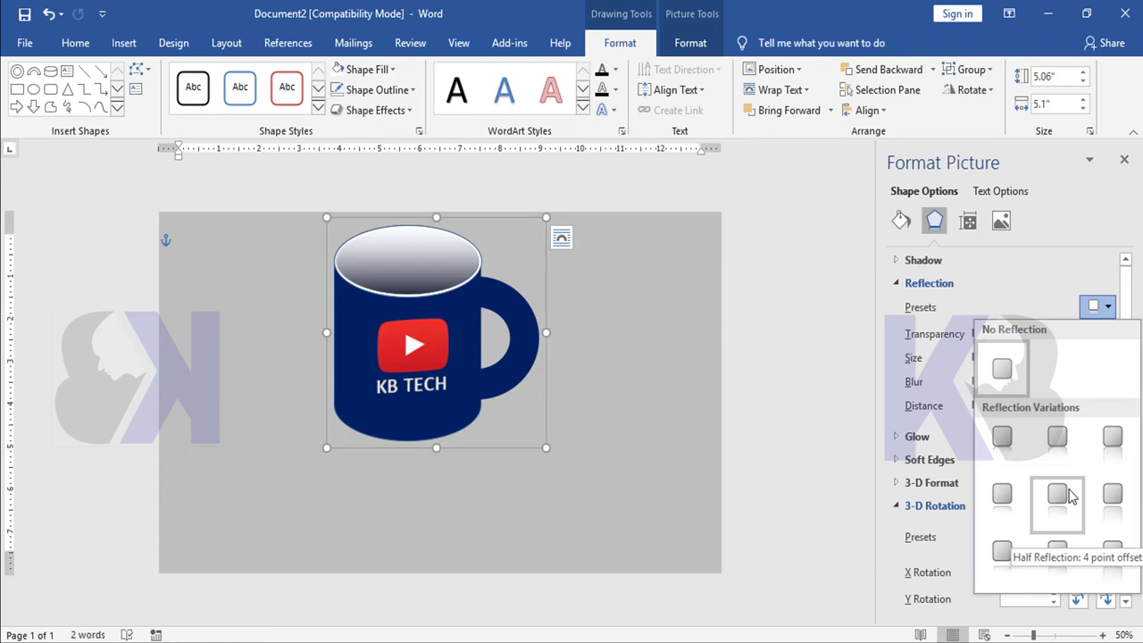
- Apply the Full Reflection: Touching preset, leaving X rotation at 0°
click(1116, 447)
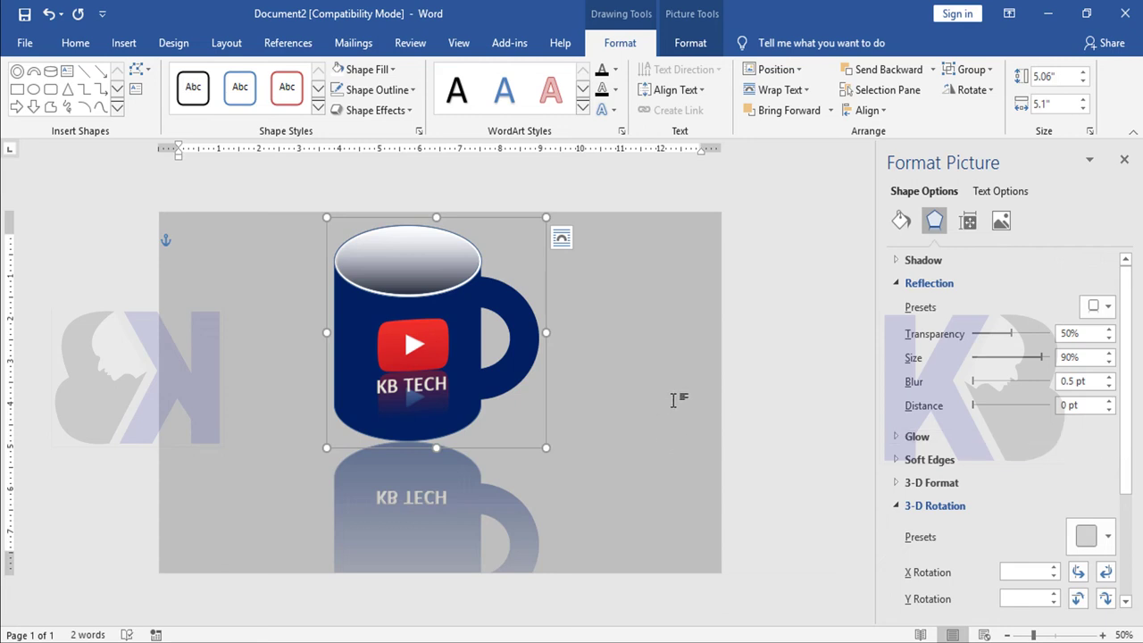
scroll(1050, 460, down, 1)
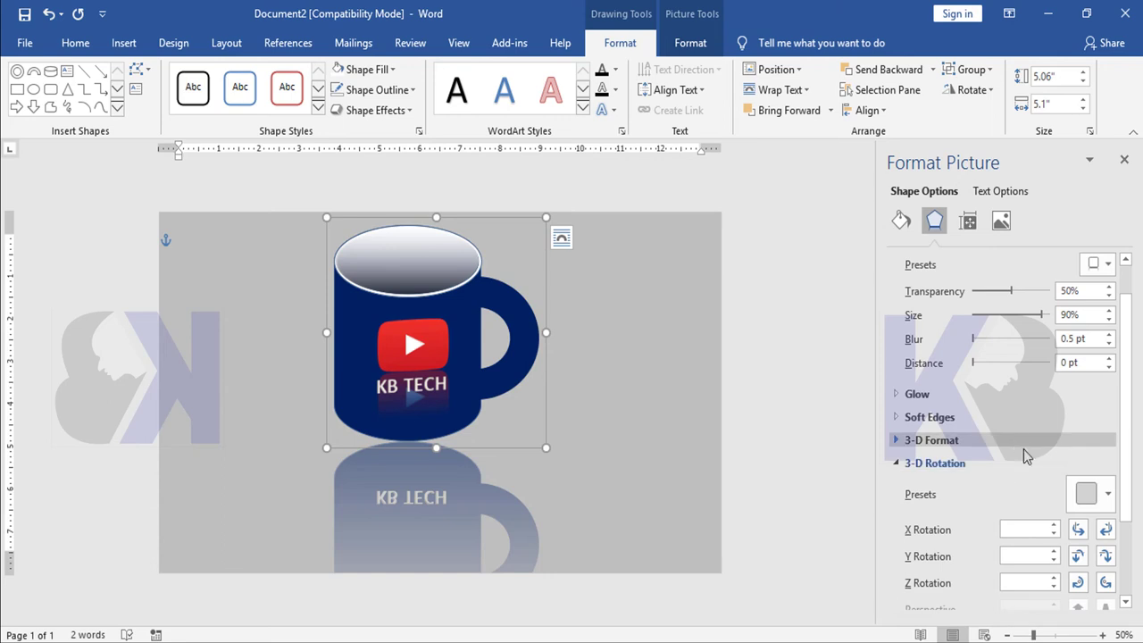
click(1054, 526)
click(1054, 526)
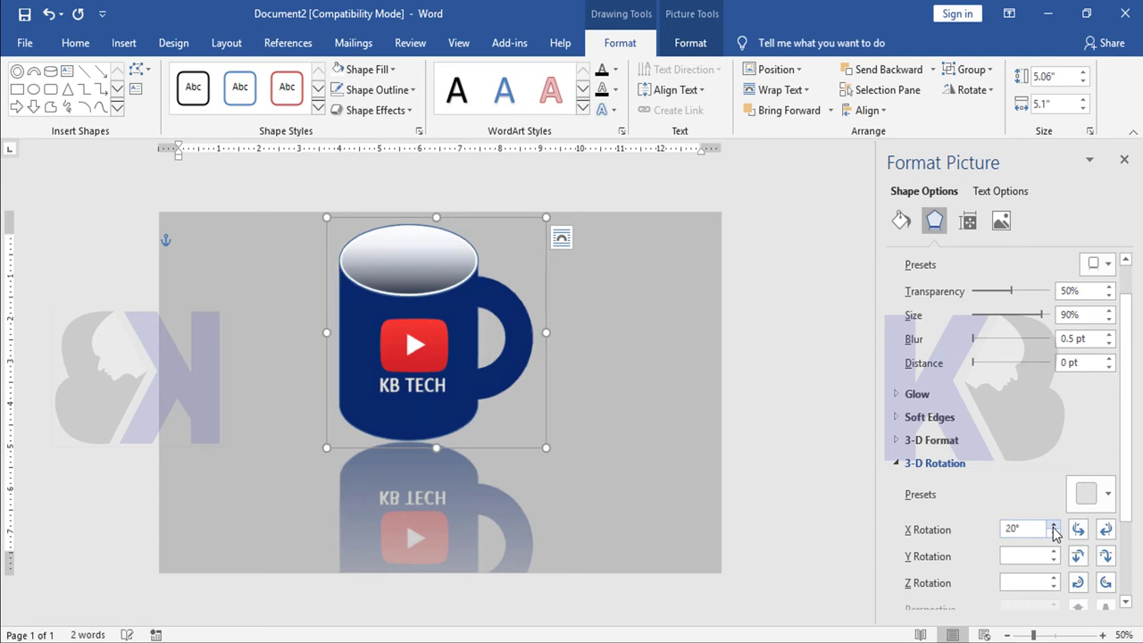
click(1054, 535)
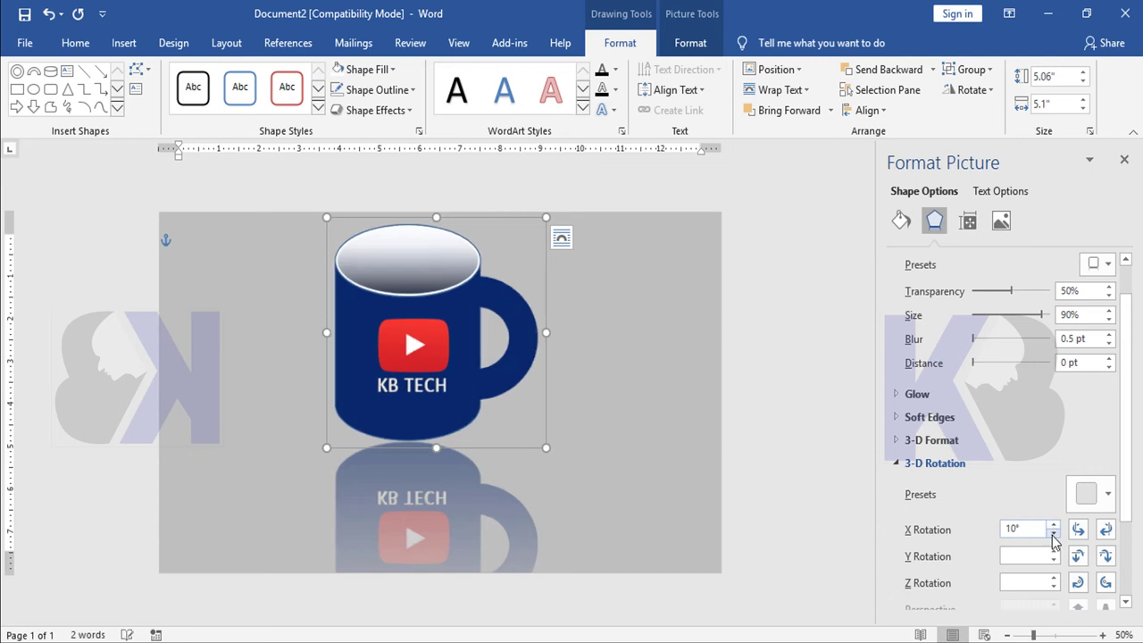
click(1054, 535)
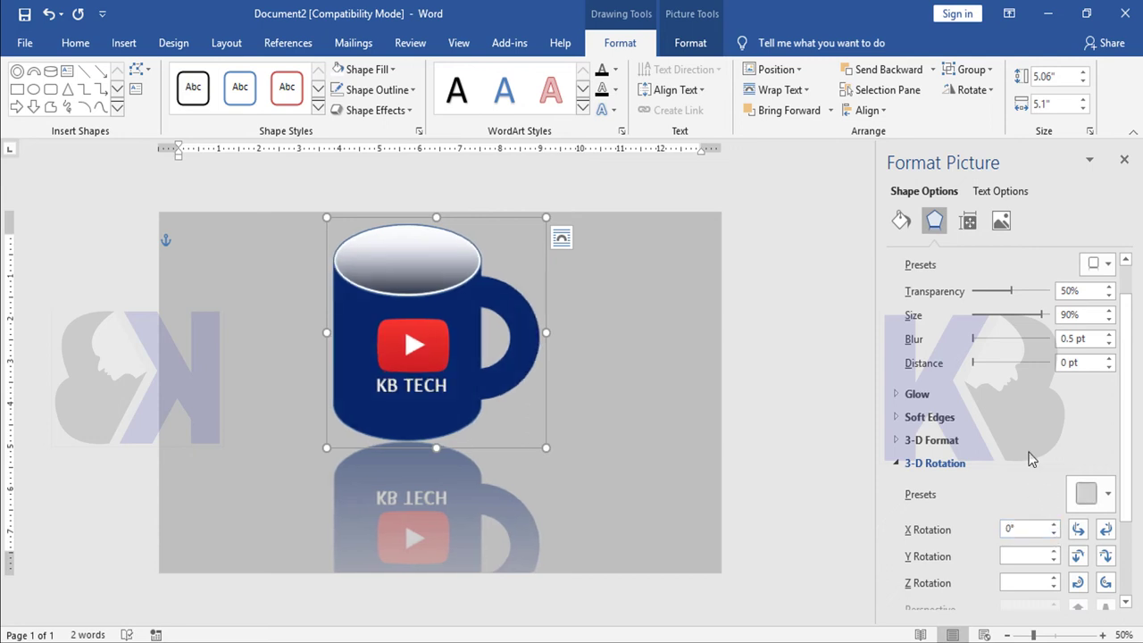
- Set the reflection to 55% size, 37% transparency and 10 pt blur
scroll(1036, 443, up, 1)
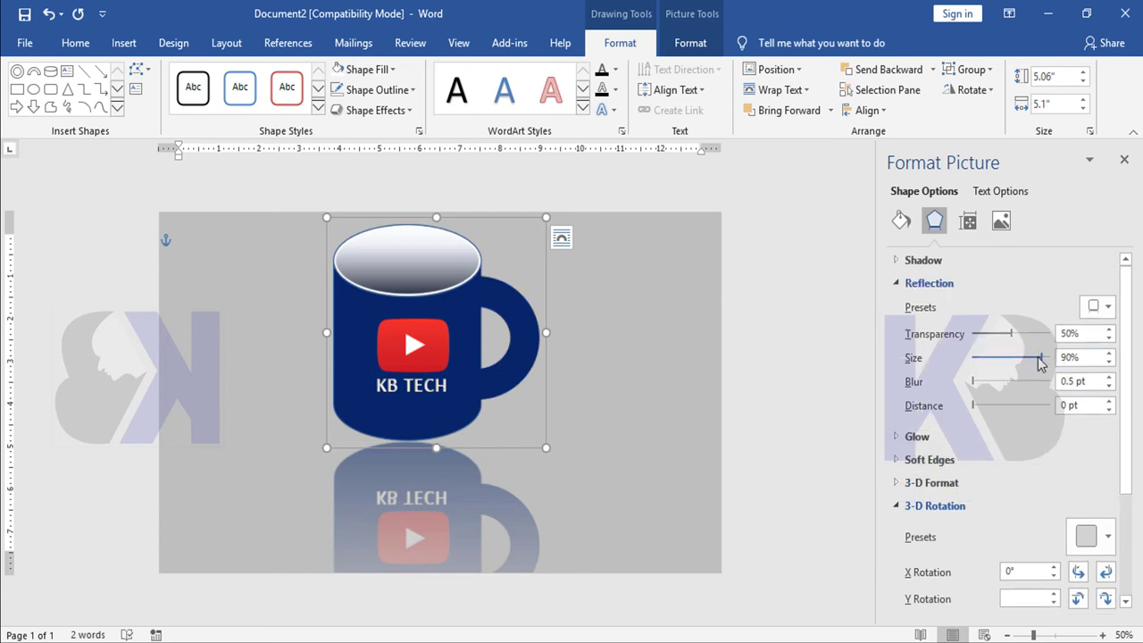
drag(1041, 358, 1014, 358)
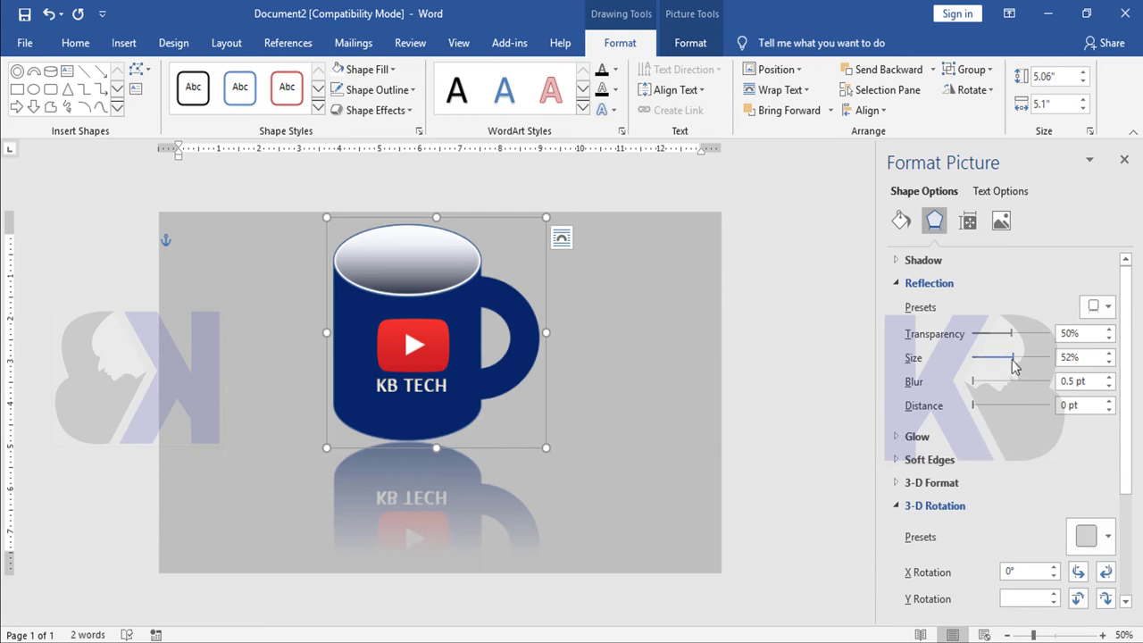
mouse_move(1013, 360)
mouse_down()
mouse_move(958, 371)
mouse_move(1056, 380)
mouse_move(1017, 383)
mouse_move(1017, 394)
mouse_up()
mouse_move(1011, 334)
mouse_down()
mouse_move(1070, 342)
mouse_move(1002, 356)
mouse_up()
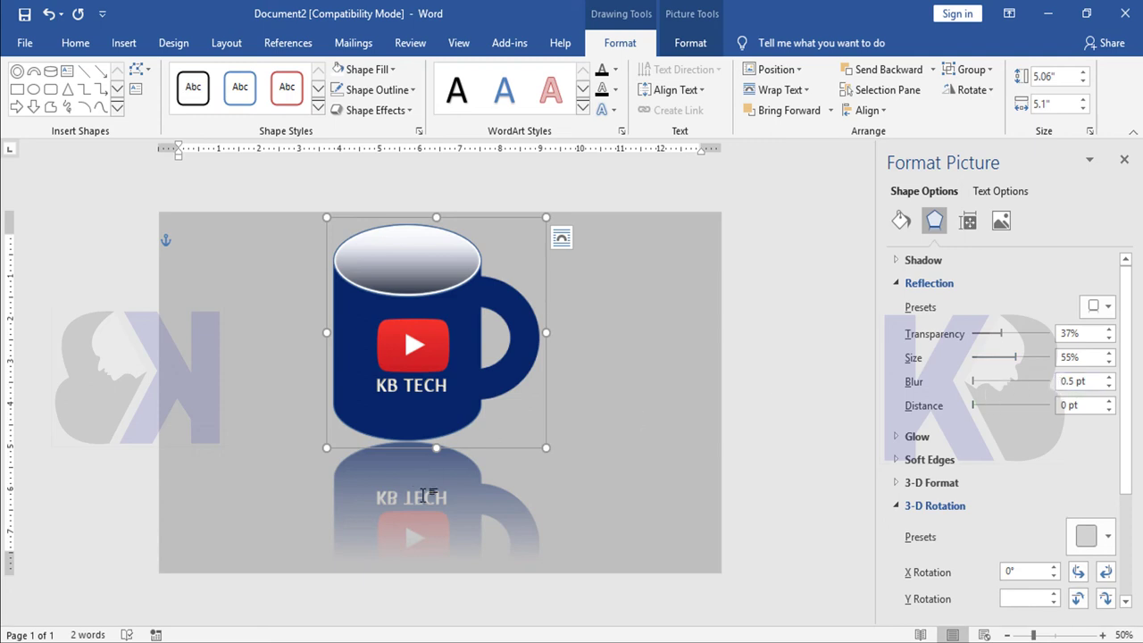
double_click(1068, 381)
text(1)
key(Return)
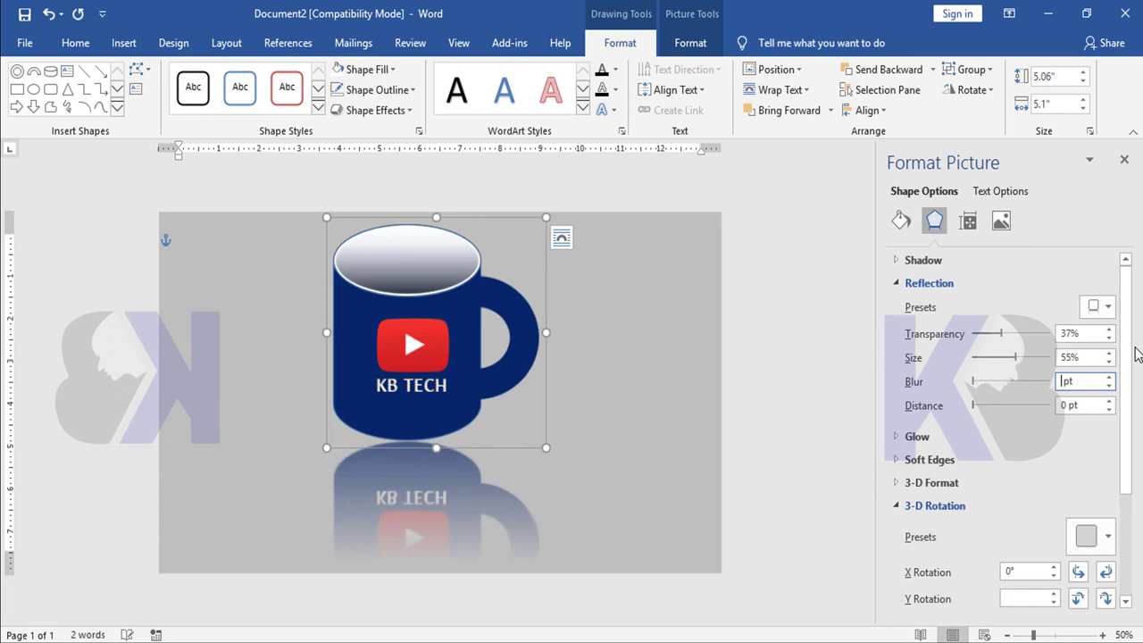
text(10)
key(Return)
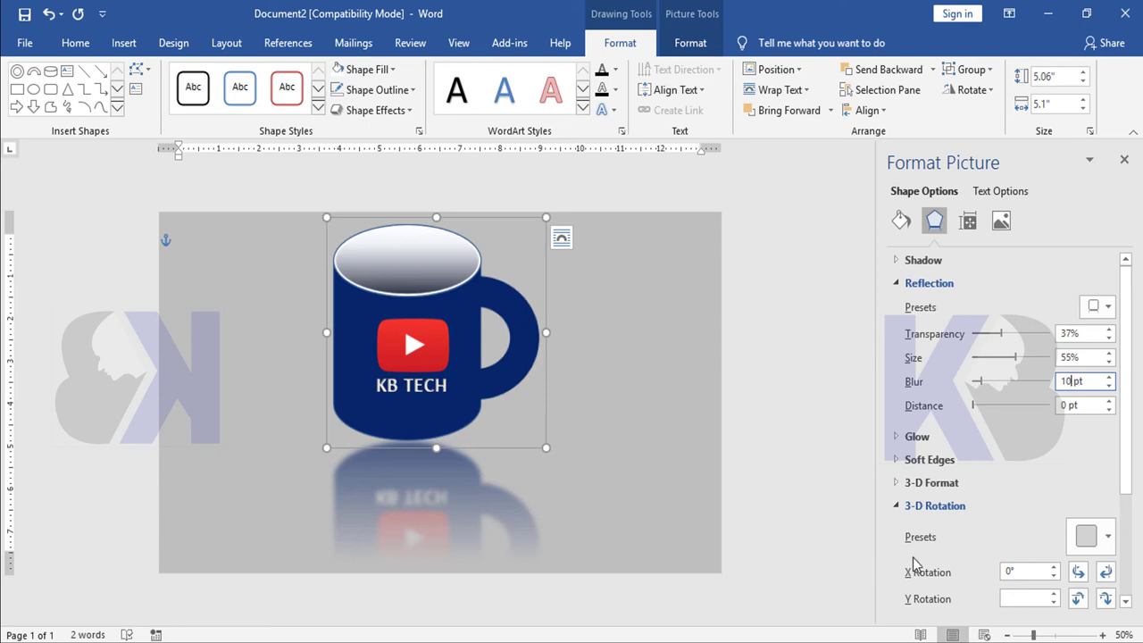
- Close the Format Picture pane and deselect the mug
click(1125, 159)
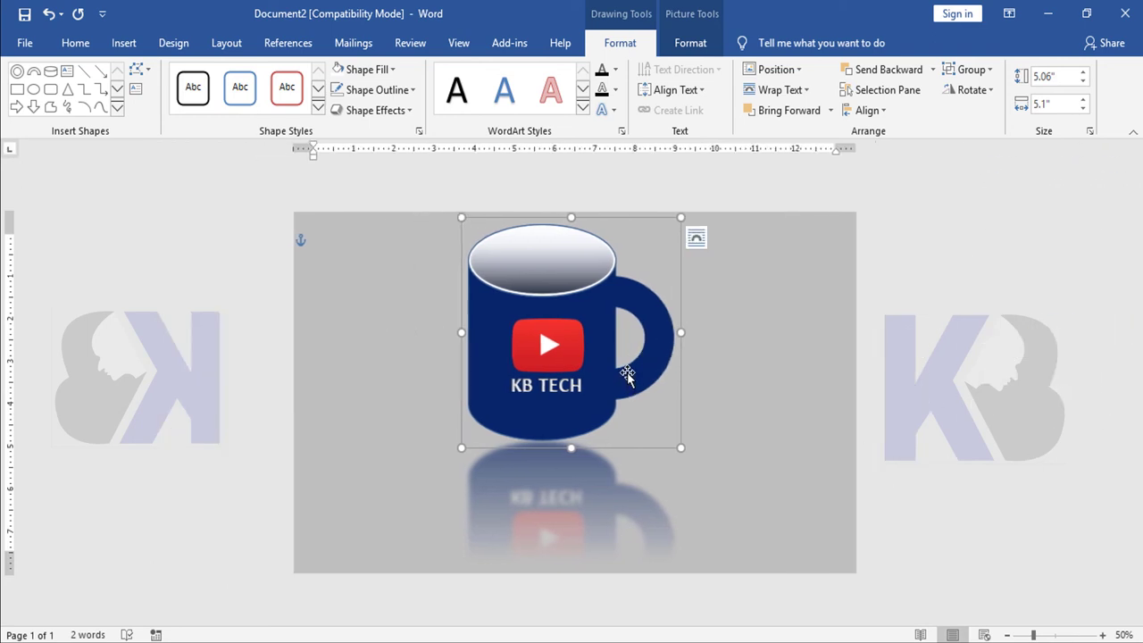
ctrl+scroll(640, 372, down, 3)
ctrl+scroll(639, 369, up, 4)
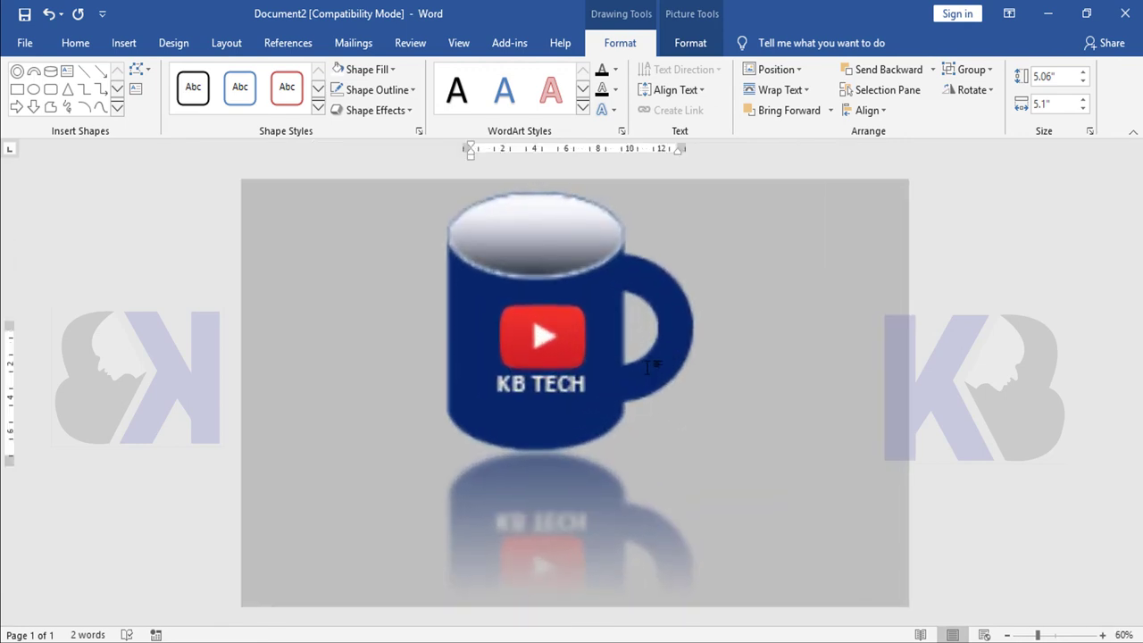
click(962, 370)
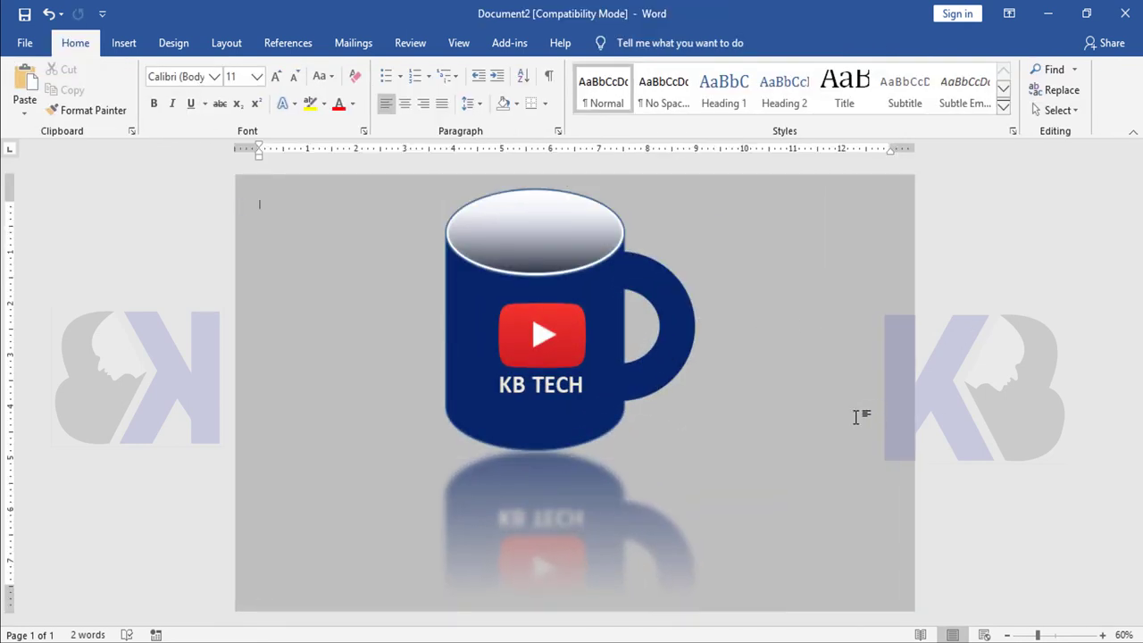
- Drag the grouped mug and its reflection slightly right, then deselect it
click(565, 294)
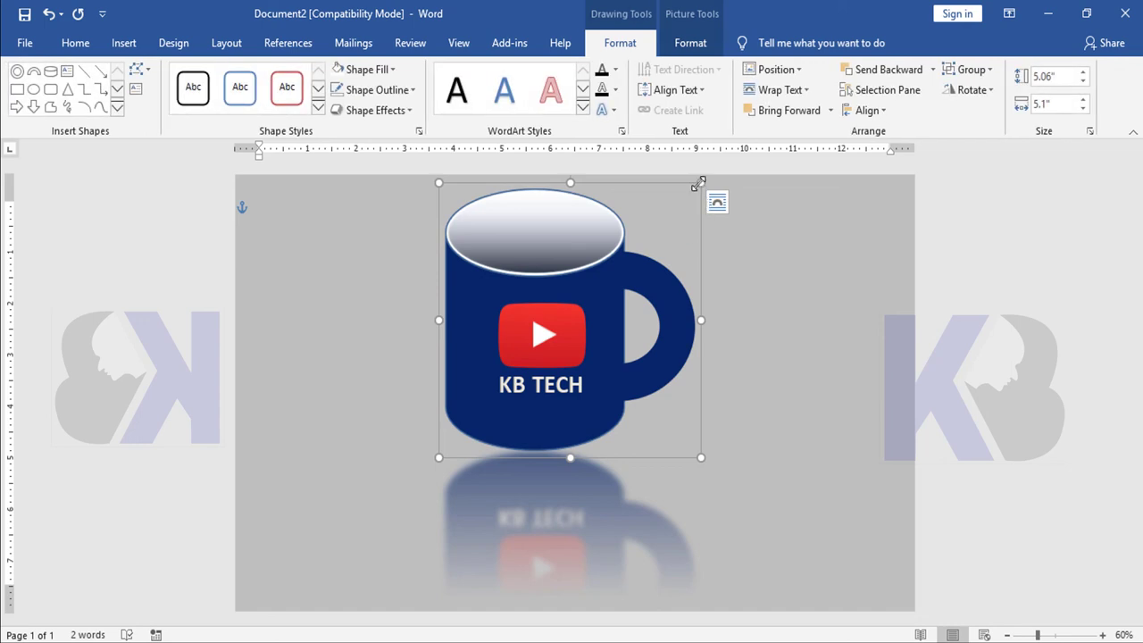
mouse_move(577, 291)
mouse_down()
mouse_move(765, 299)
mouse_move(493, 284)
mouse_move(609, 291)
mouse_up()
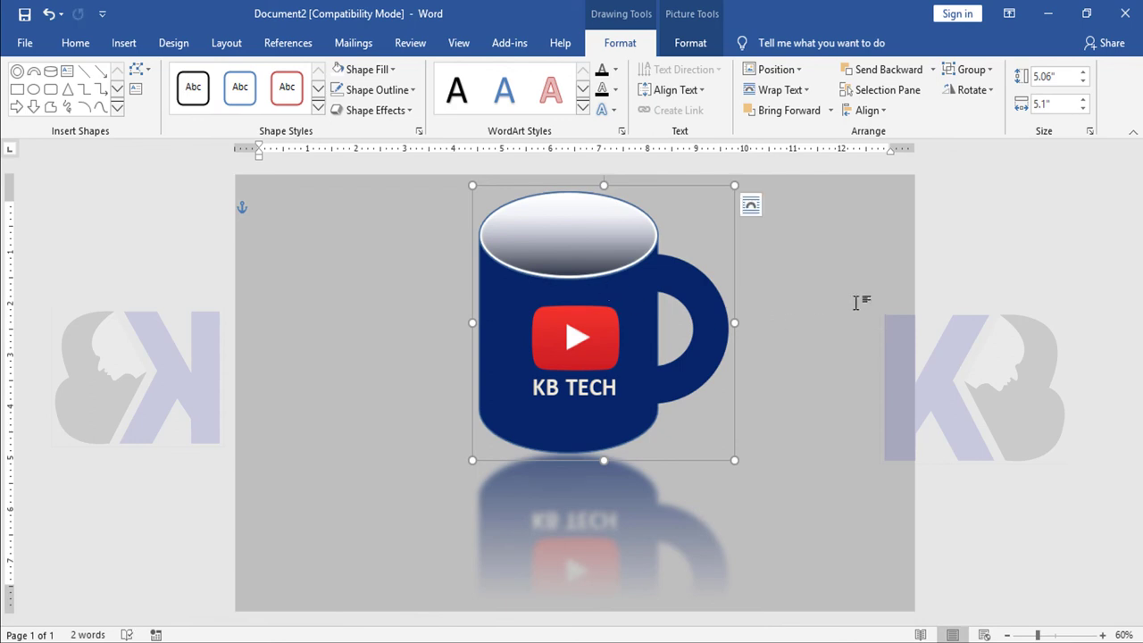
click(840, 348)
scroll(839, 349, down, 2)
scroll(840, 349, up, 2)
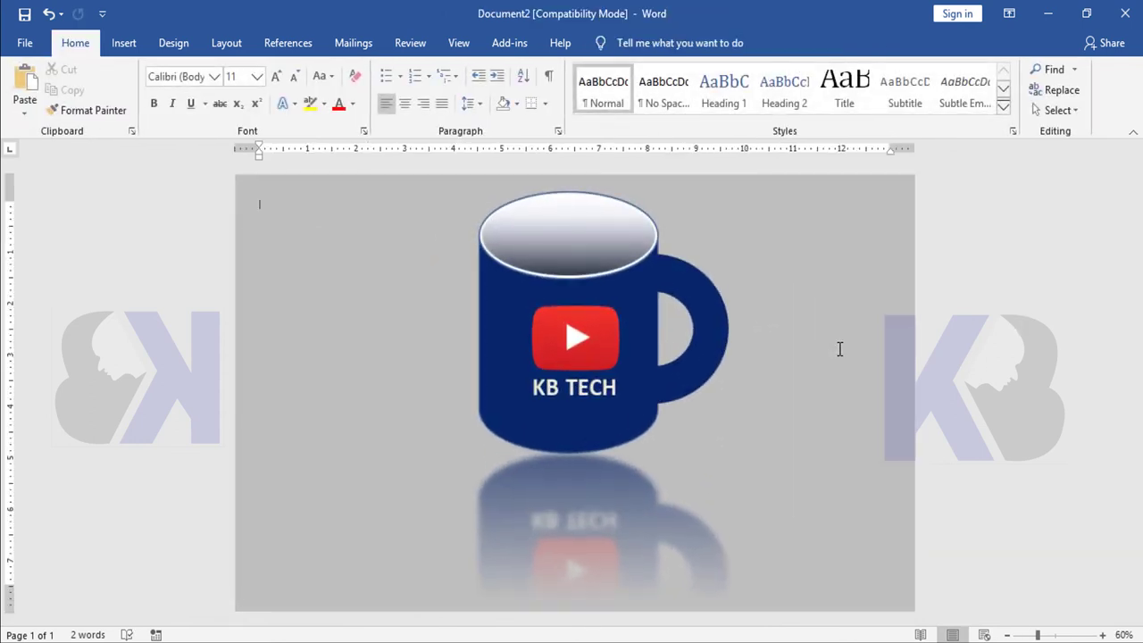